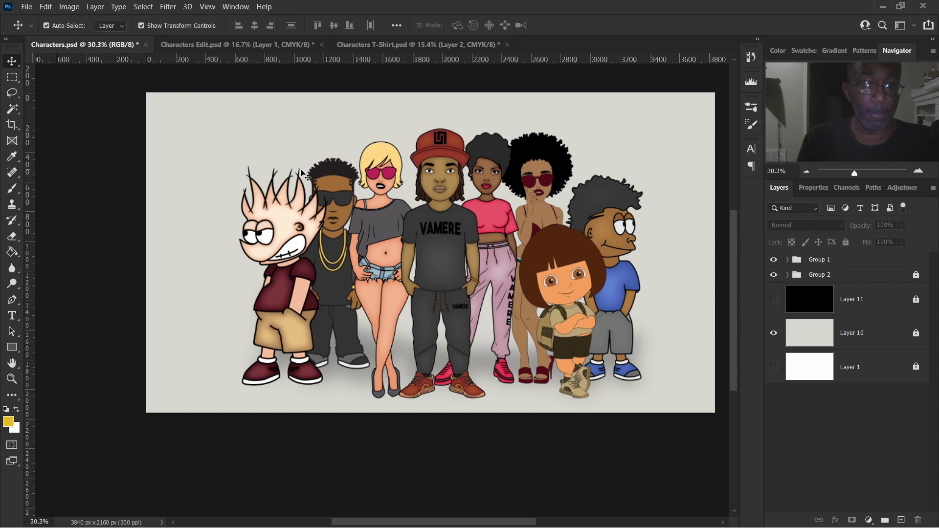
Look over the three open documents, Characters Edit.psd, Characters T-Shirt.psd and Characters.psd, ending on the group artwork
{"action": "left_click", "coordinate": [212, 45]}
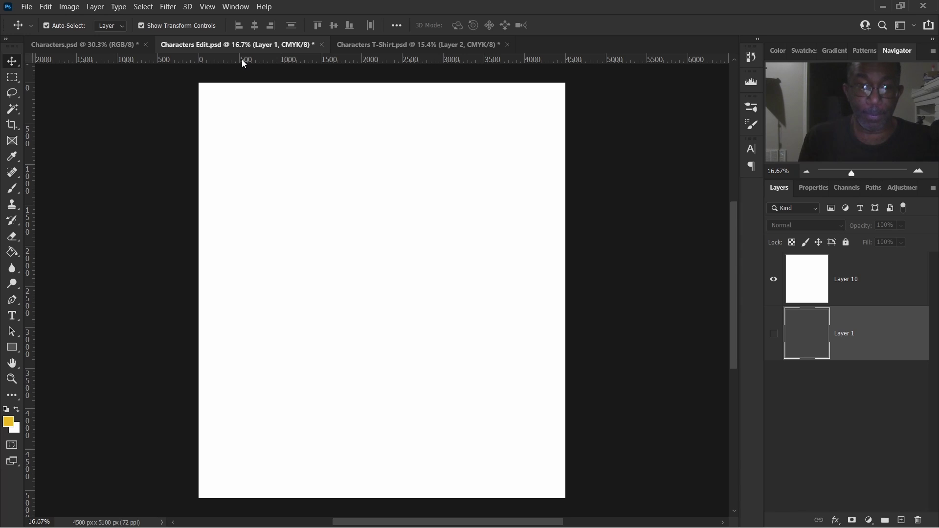
{"action": "left_click", "coordinate": [395, 48]}
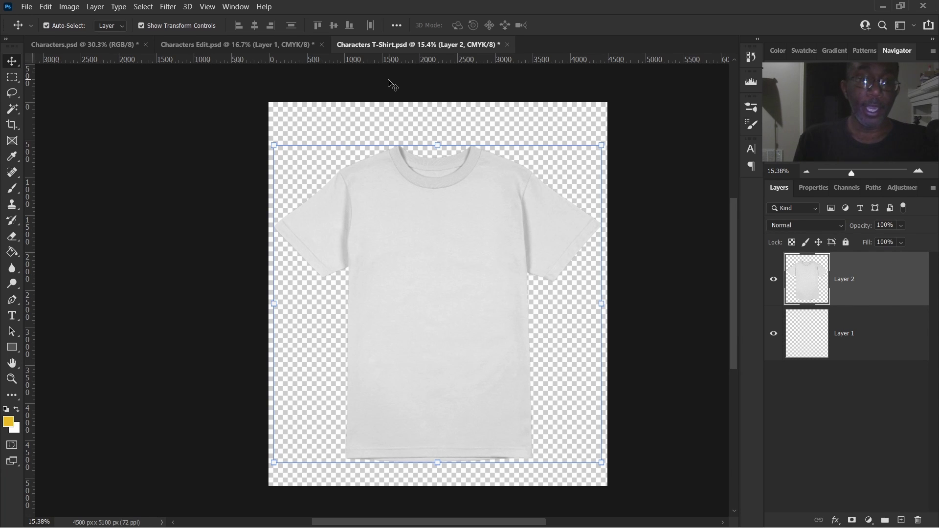
{"action": "left_click", "coordinate": [102, 45]}
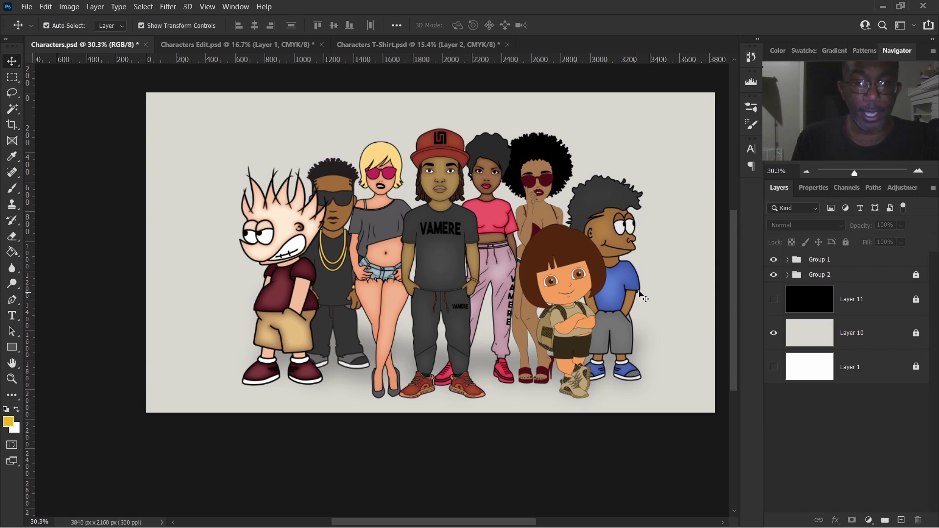
{"action": "scroll", "coordinate": [644, 297], "scroll_direction": "up", "scroll_amount": 1}
{"action": "scroll", "coordinate": [644, 297], "scroll_direction": "down", "scroll_amount": 1}
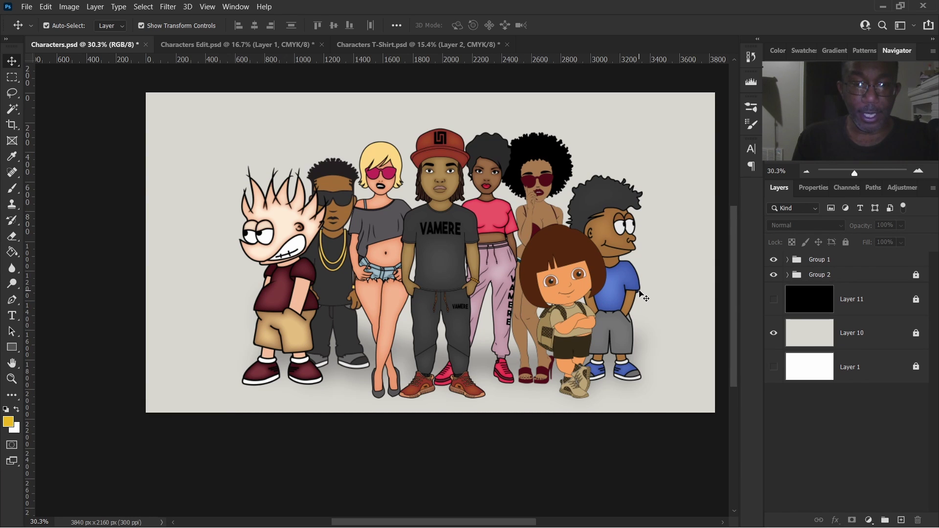
{"action": "scroll", "coordinate": [644, 297], "scroll_direction": "up", "scroll_amount": 1}
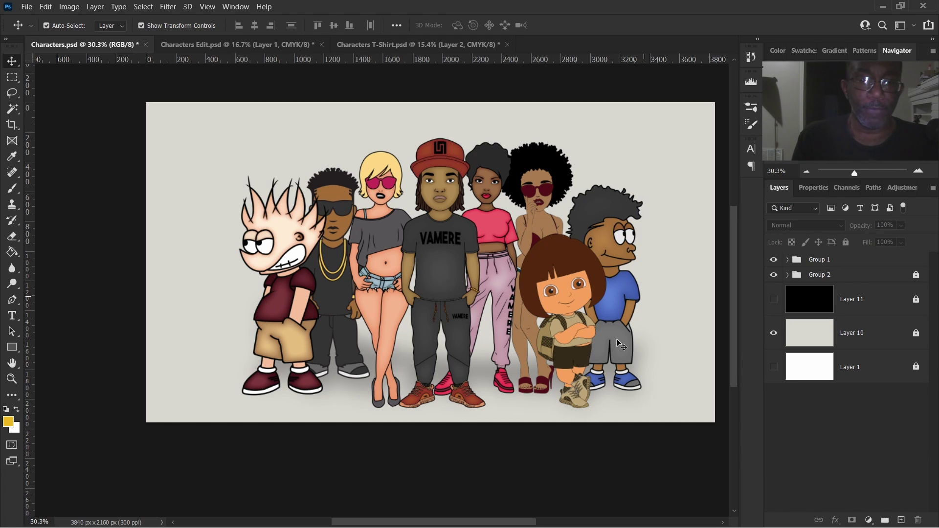
Select Group 1 with all the characters in Characters.psd and duplicate it into Characters Edit.psd
{"action": "left_click_drag", "start_coordinate": [196, 88], "coordinate": [692, 367]}
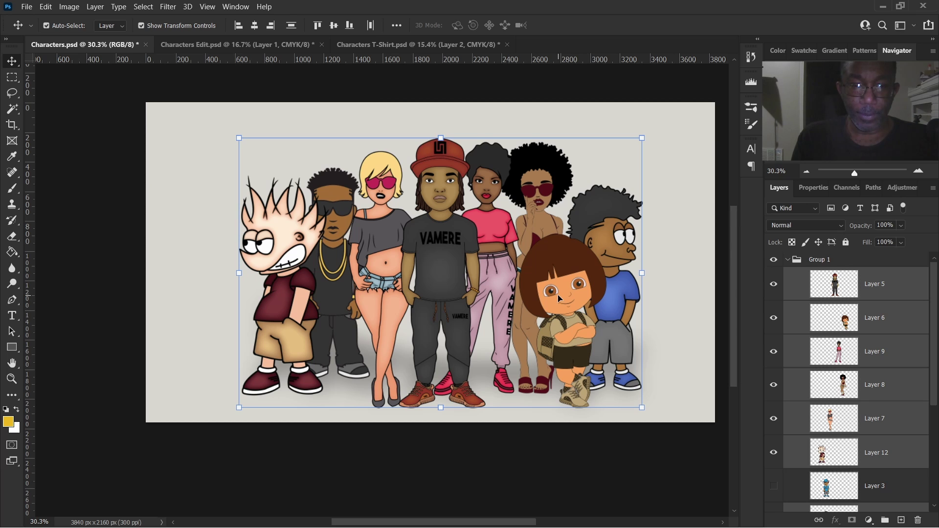
{"action": "left_click", "coordinate": [800, 263]}
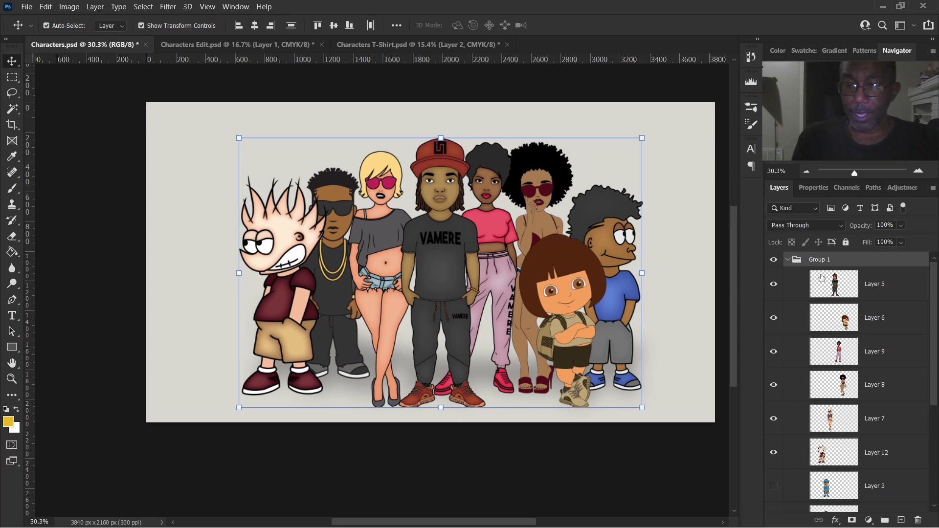
{"action": "left_click", "coordinate": [787, 261]}
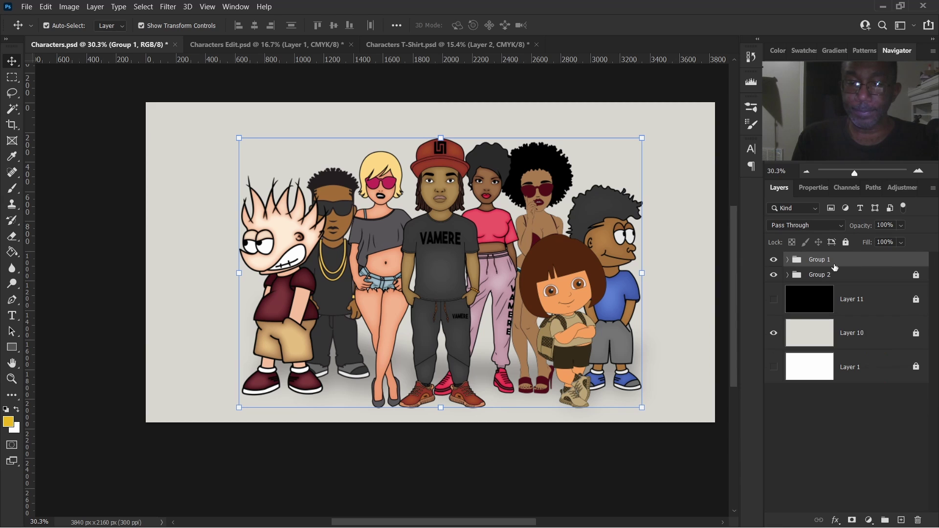
{"action": "right_click", "coordinate": [843, 262]}
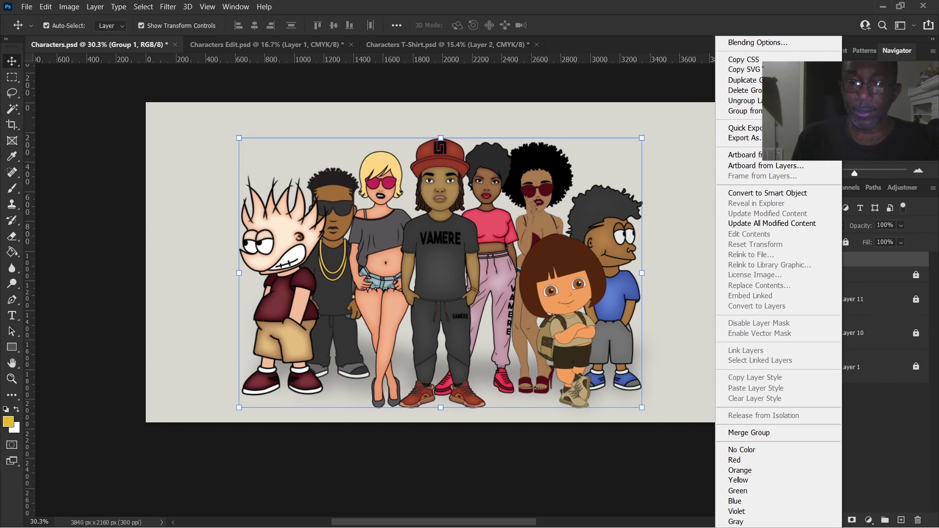
{"action": "left_click", "coordinate": [746, 80]}
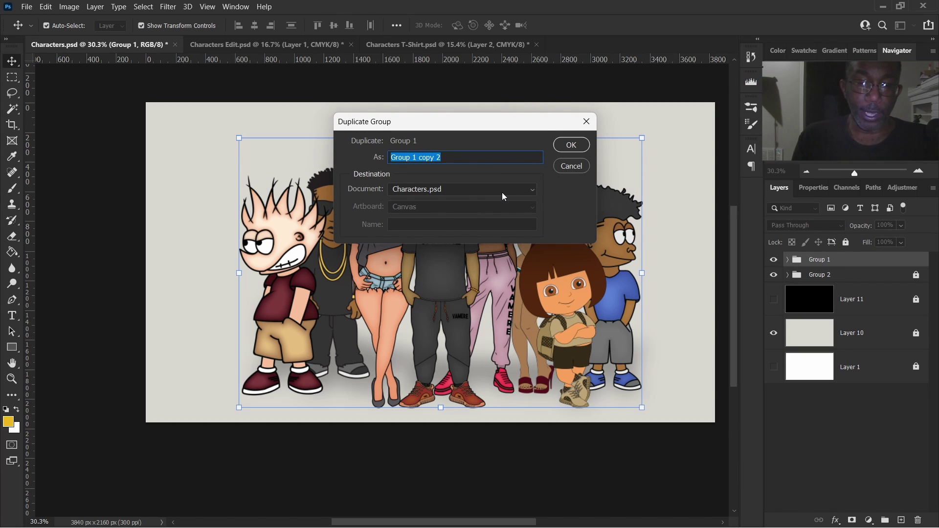
{"action": "left_click", "coordinate": [532, 193]}
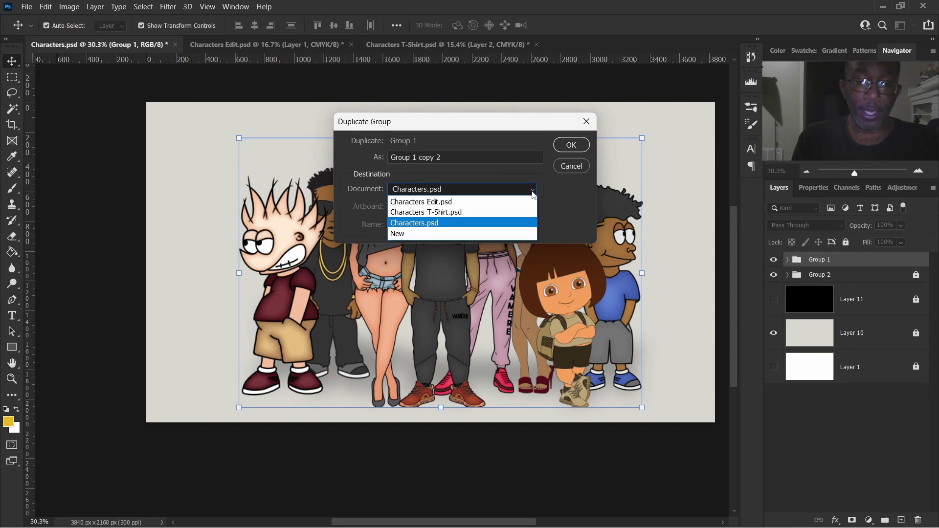
{"action": "left_click", "coordinate": [500, 202]}
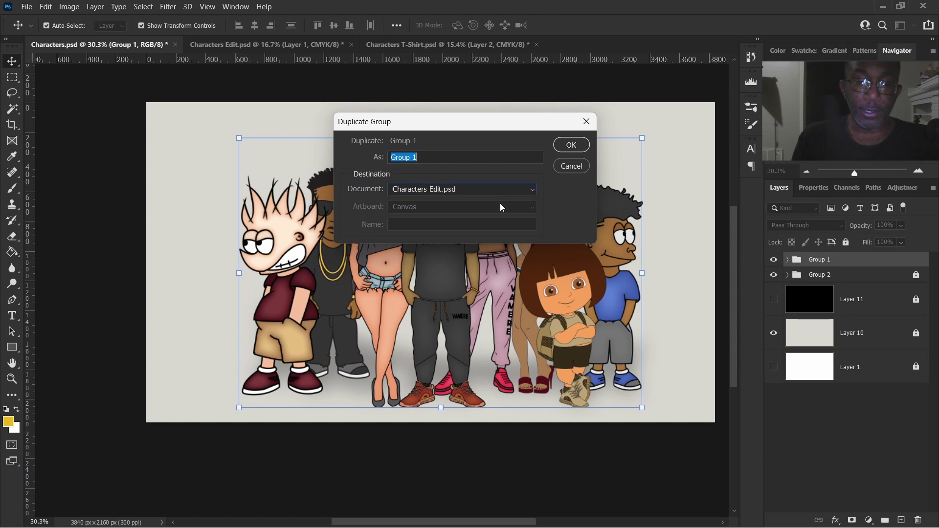
{"action": "left_click", "coordinate": [567, 147]}
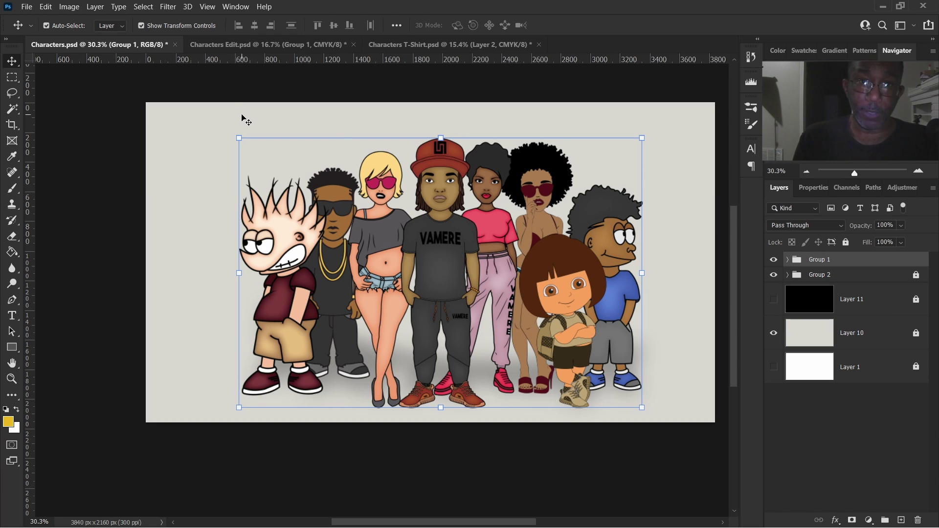
Go to Characters Edit.psd and move the white Layer 10 below Group 1 in the layer stack
{"action": "left_click", "coordinate": [256, 45]}
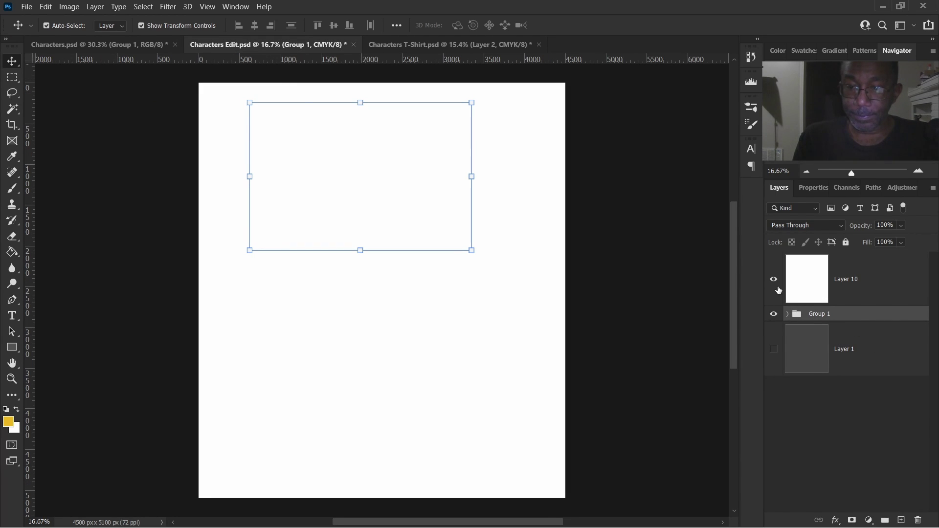
{"action": "left_click_drag", "start_coordinate": [779, 291], "coordinate": [893, 336]}
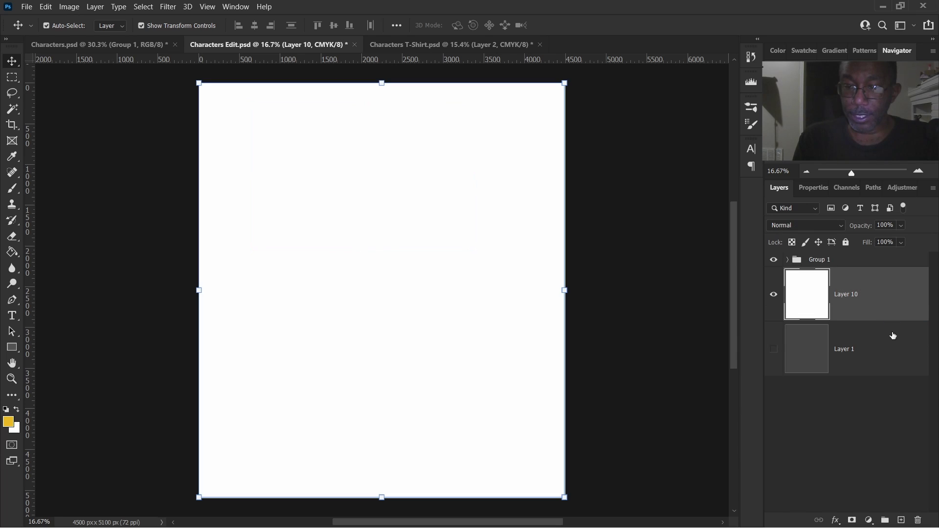
{"action": "scroll", "coordinate": [510, 267], "scroll_direction": "up", "scroll_amount": 1}
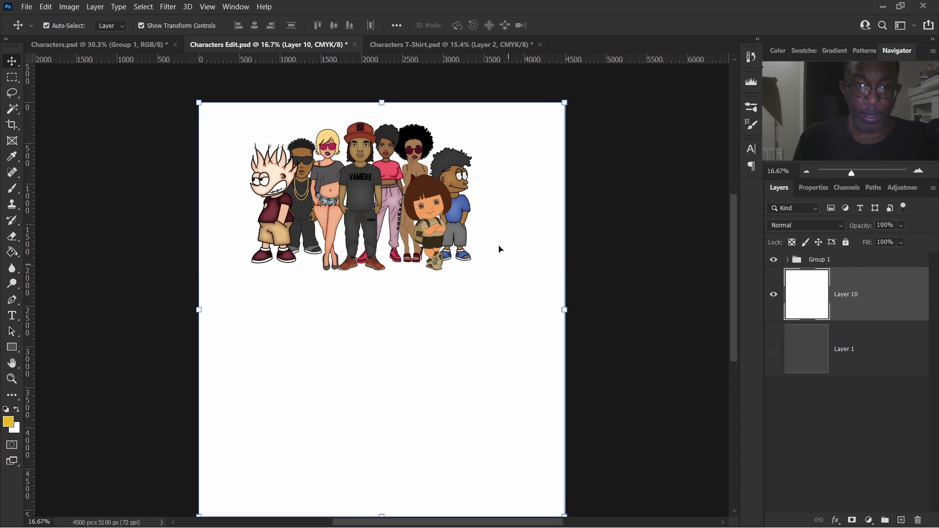
{"action": "scroll", "coordinate": [499, 249], "scroll_direction": "down", "scroll_amount": 1}
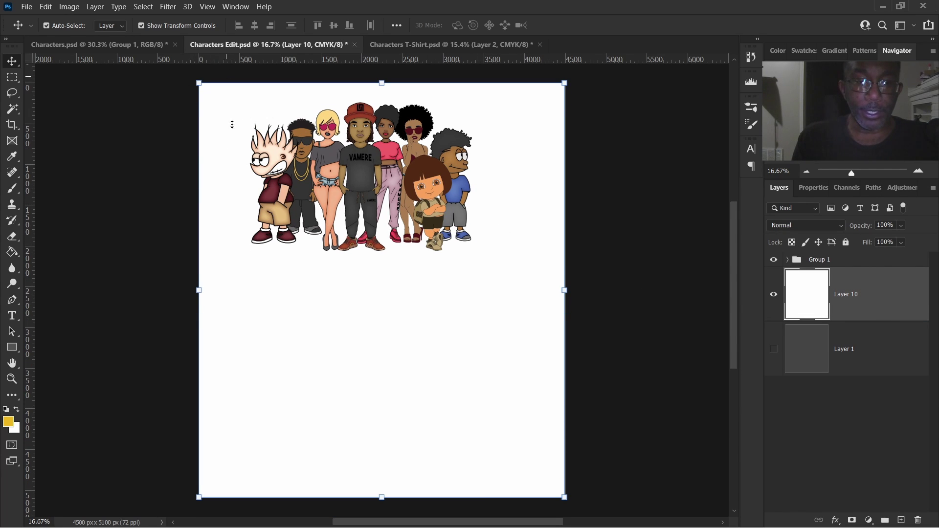
Undo a trial move of the white background on Layer 10 and lock the layer fully
{"action": "left_click_drag", "start_coordinate": [244, 118], "coordinate": [554, 322]}
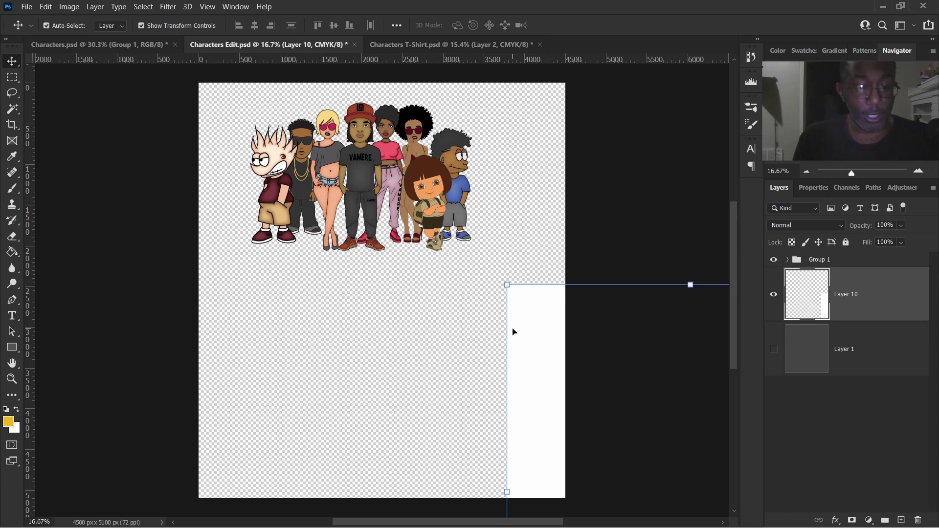
{"action": "key", "text": "ctrl+z"}
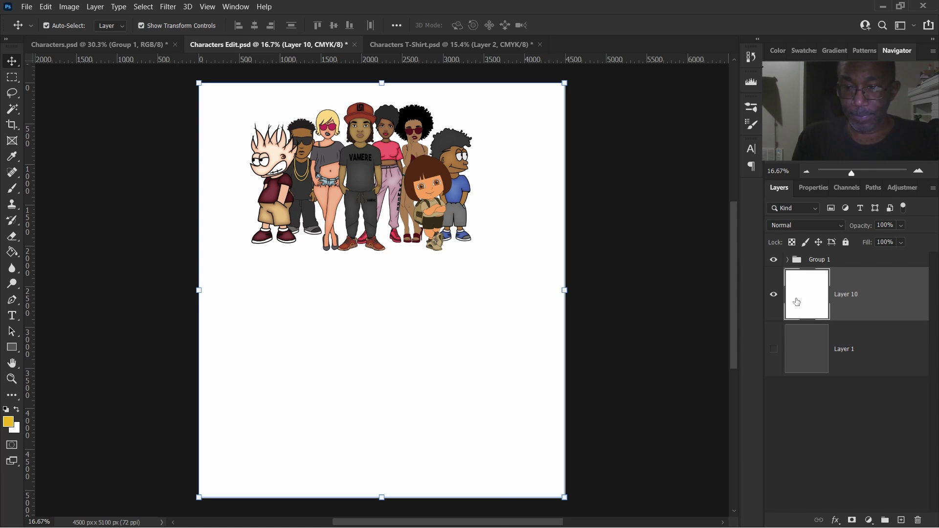
{"action": "left_click", "coordinate": [846, 242]}
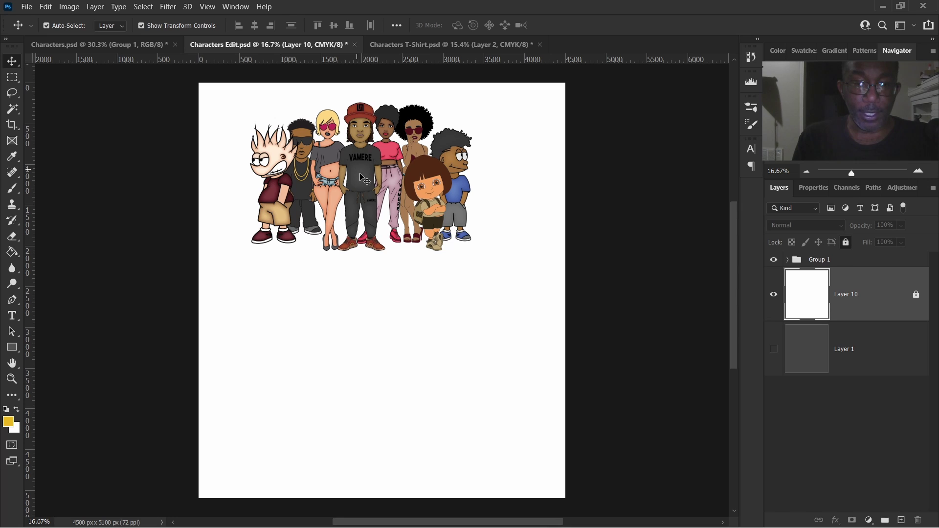
{"action": "right_click", "coordinate": [431, 184]}
{"action": "left_click", "coordinate": [677, 205]}
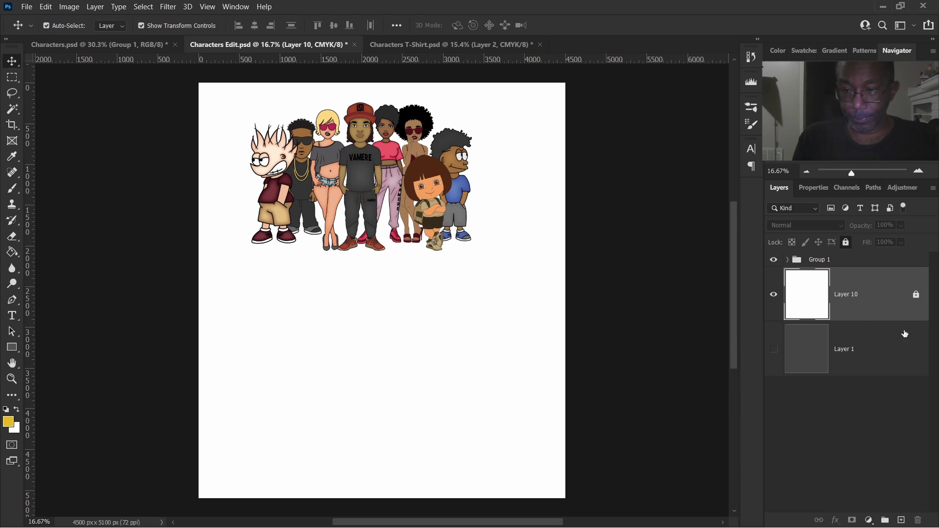
{"action": "right_click", "coordinate": [863, 293]}
{"action": "left_click", "coordinate": [626, 272]}
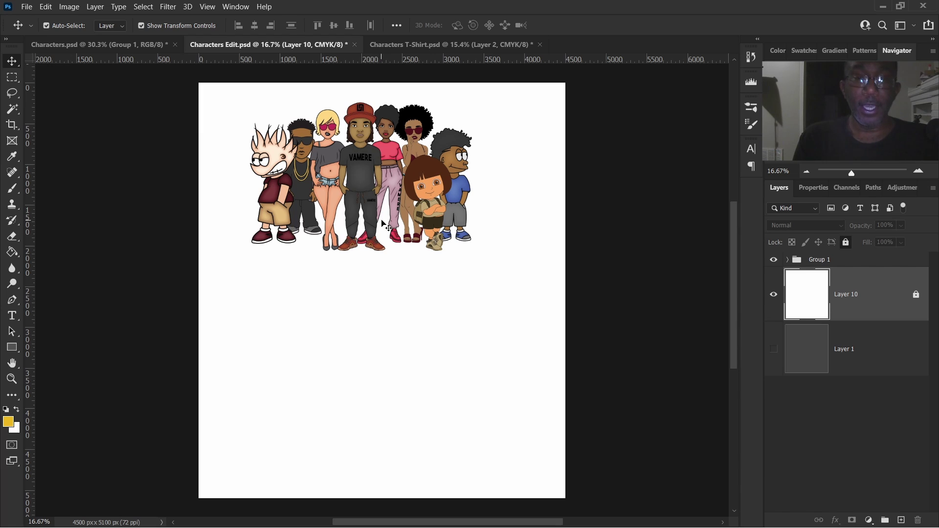
Examine the separate character layers inside Group 1, test moving the central figure in the red cap, and undo the move
{"action": "left_click", "coordinate": [365, 173]}
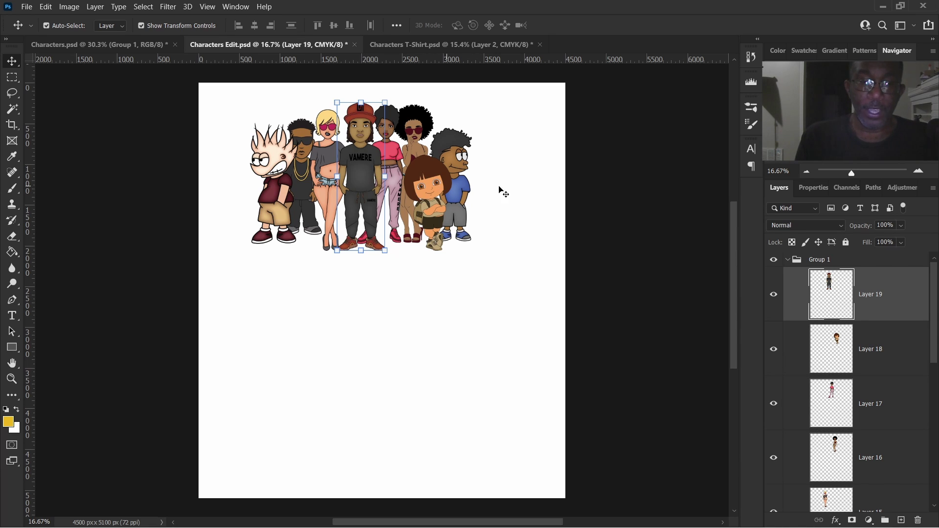
{"action": "left_click", "coordinate": [611, 198]}
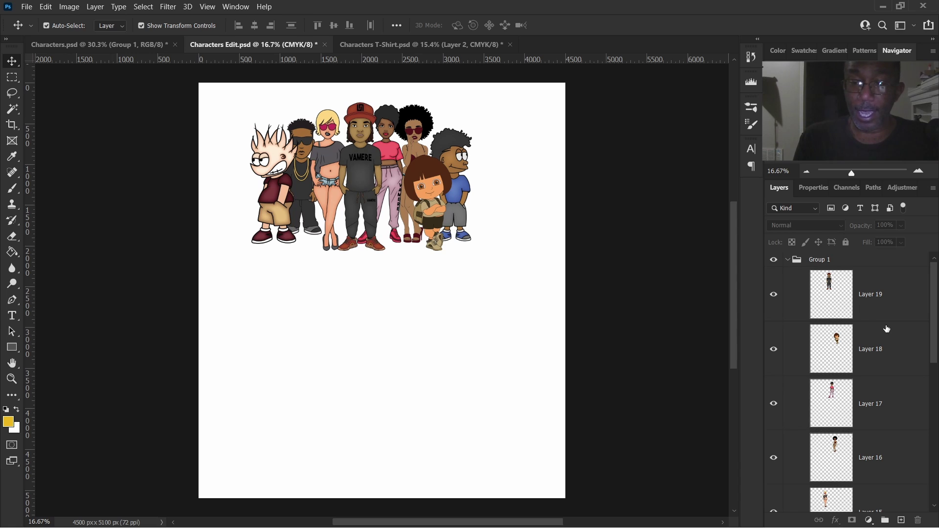
{"action": "left_click", "coordinate": [788, 260]}
{"action": "left_click", "coordinate": [787, 260]}
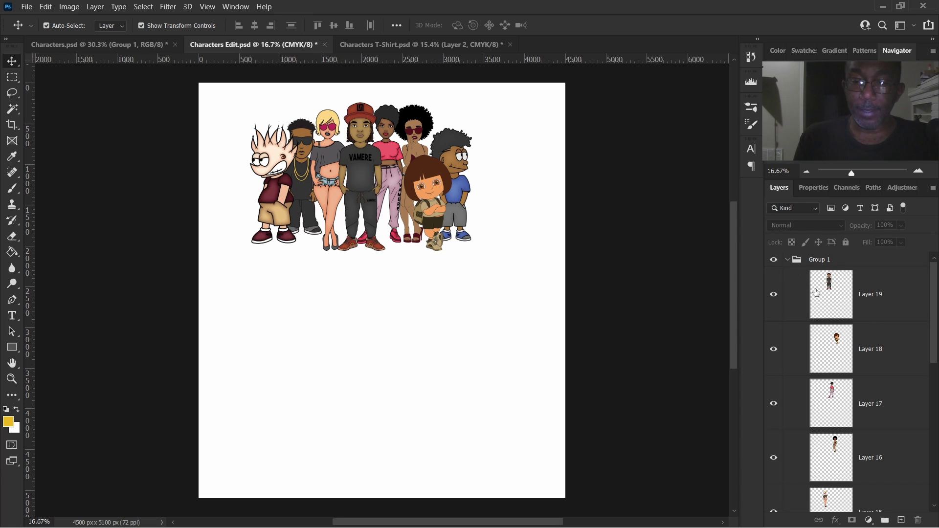
{"action": "scroll", "coordinate": [903, 342], "scroll_direction": "down", "scroll_amount": 3}
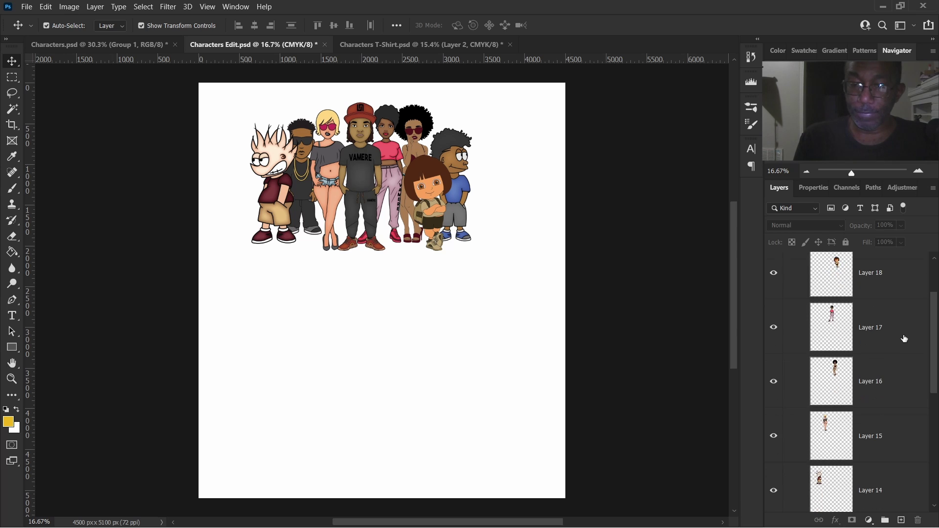
{"action": "scroll", "coordinate": [900, 351], "scroll_direction": "down", "scroll_amount": 1}
{"action": "scroll", "coordinate": [901, 352], "scroll_direction": "up", "scroll_amount": 5}
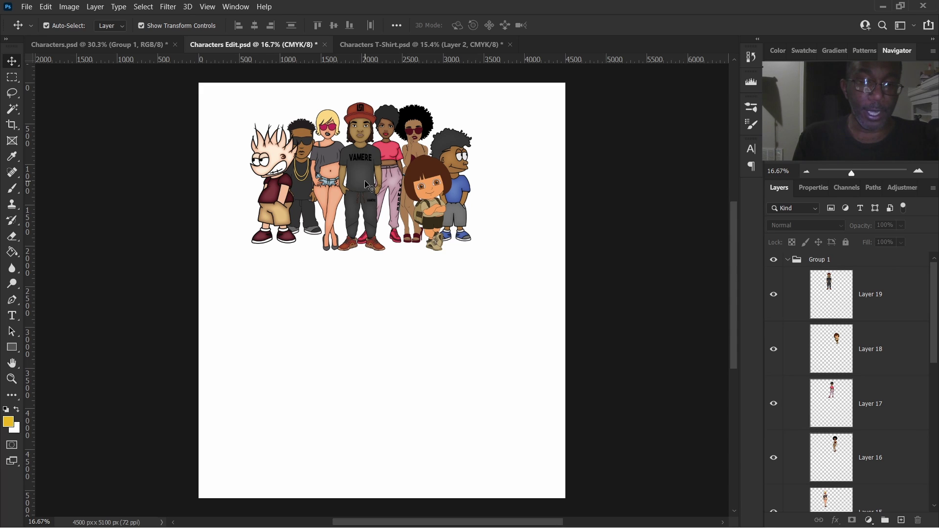
{"action": "left_click_drag", "start_coordinate": [370, 187], "coordinate": [340, 344]}
{"action": "key", "text": "ctrl+z"}
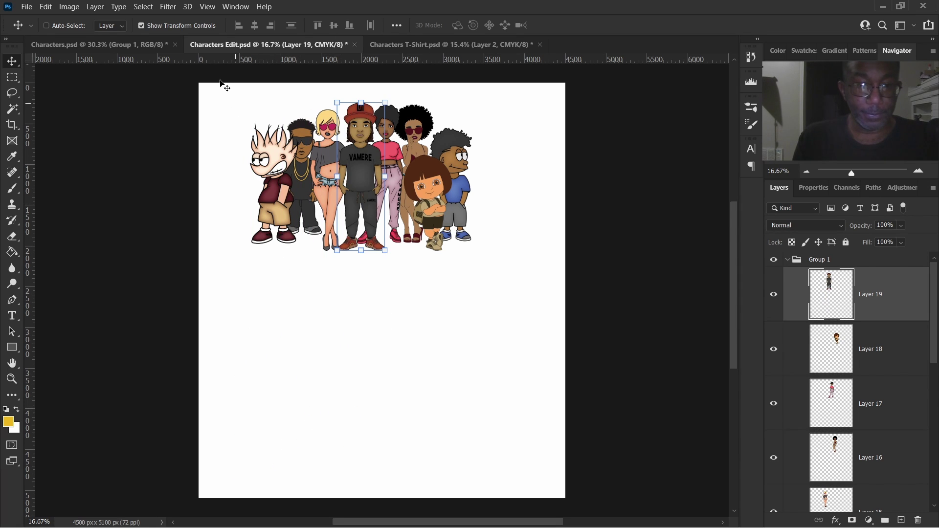
Select all the characters on the canvas and scale them down together proportionally to about 57.5%
{"action": "left_click_drag", "start_coordinate": [220, 83], "coordinate": [523, 327]}
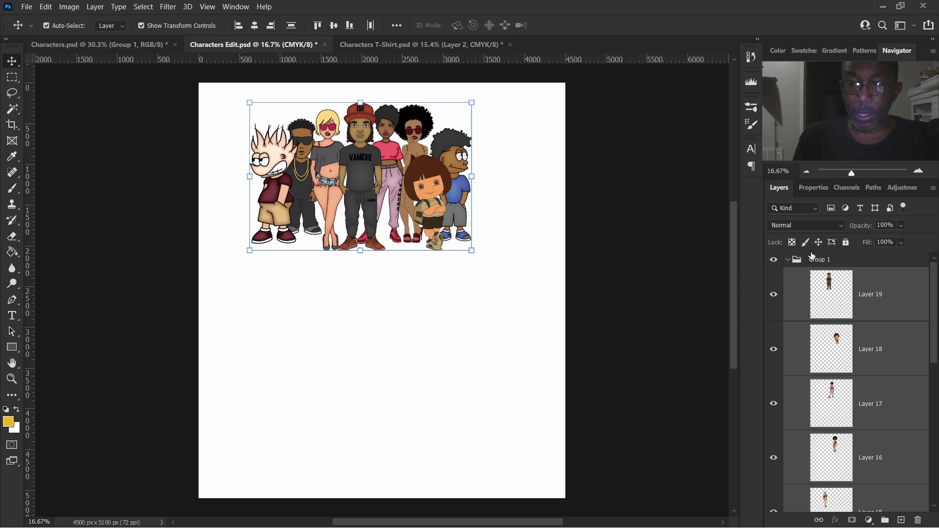
{"action": "left_click", "coordinate": [472, 103]}
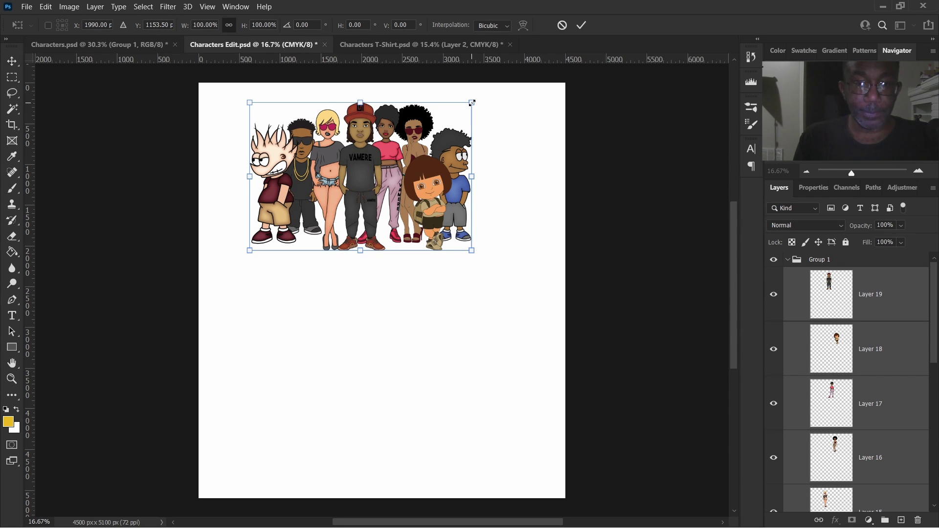
{"action": "left_click_drag", "start_coordinate": [471, 103], "coordinate": [379, 167]}
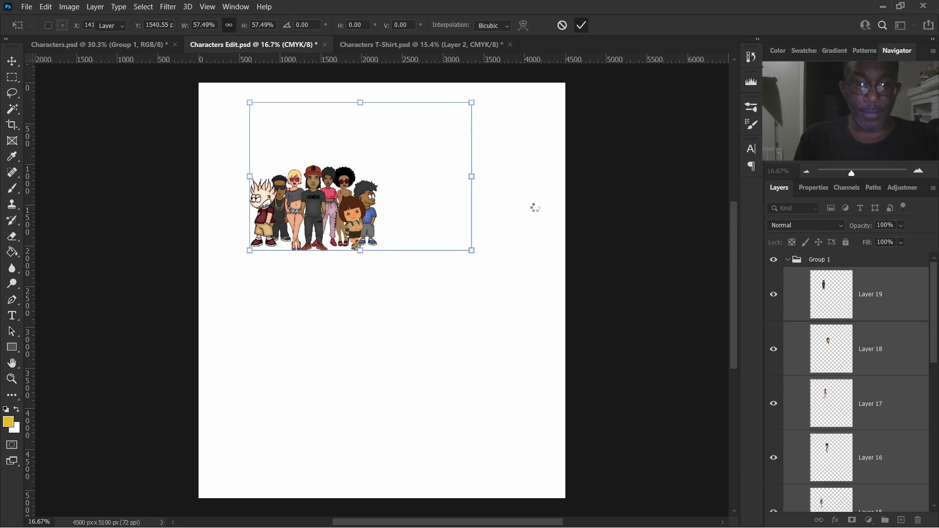
{"action": "left_click", "coordinate": [529, 251]}
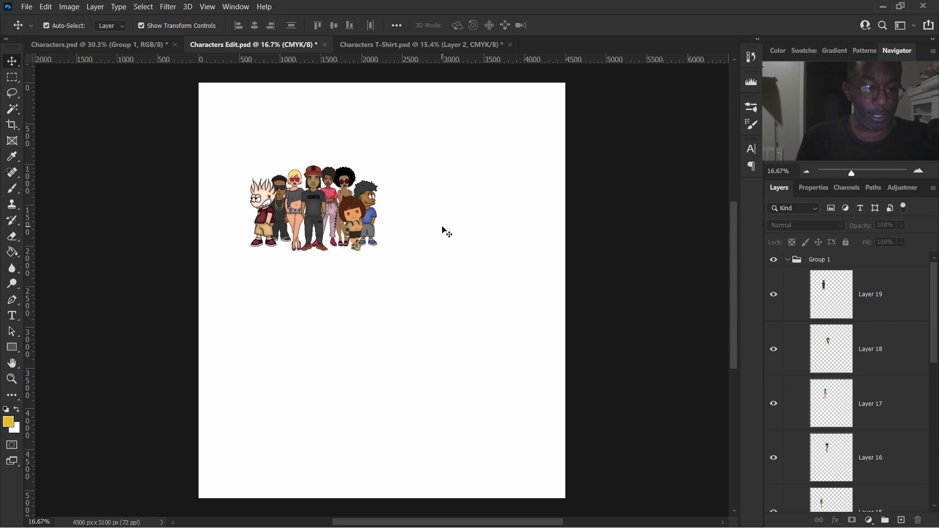
Zoom in to 100% and examine the image quality of the scaled-down characters
{"action": "key", "text": "ctrl+plus"}
{"action": "key", "text": "ctrl+plus"}
{"action": "key", "text": "ctrl+plus"}
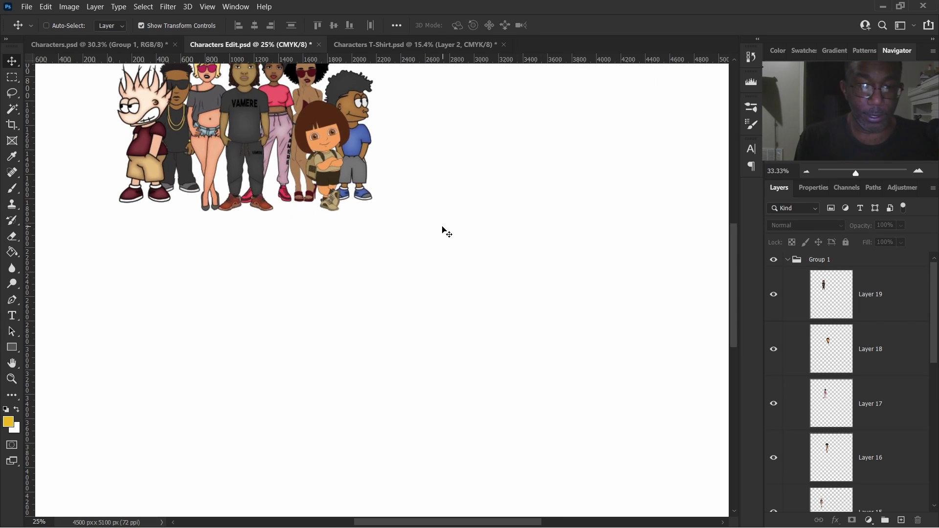
{"action": "key", "text": "ctrl+plus"}
{"action": "key", "text": "ctrl+plus"}
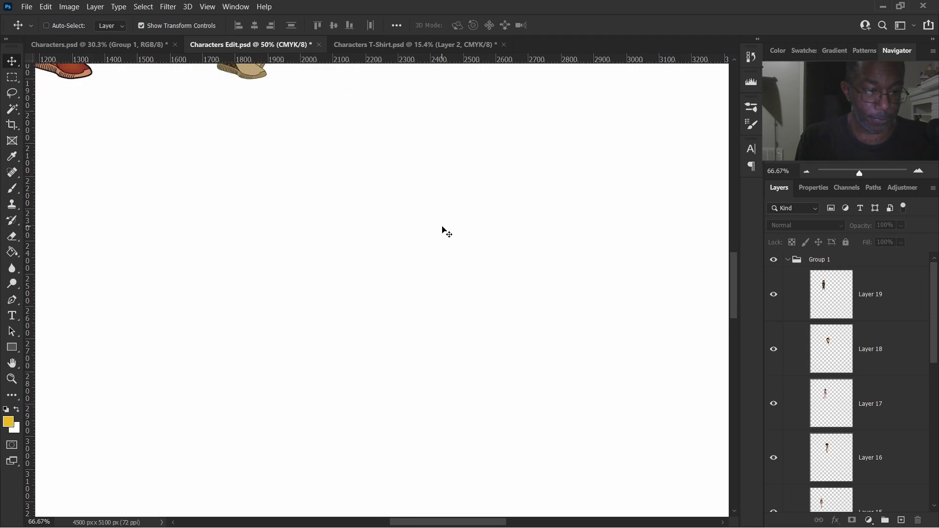
{"action": "scroll", "coordinate": [453, 293], "scroll_direction": "up", "scroll_amount": 10}
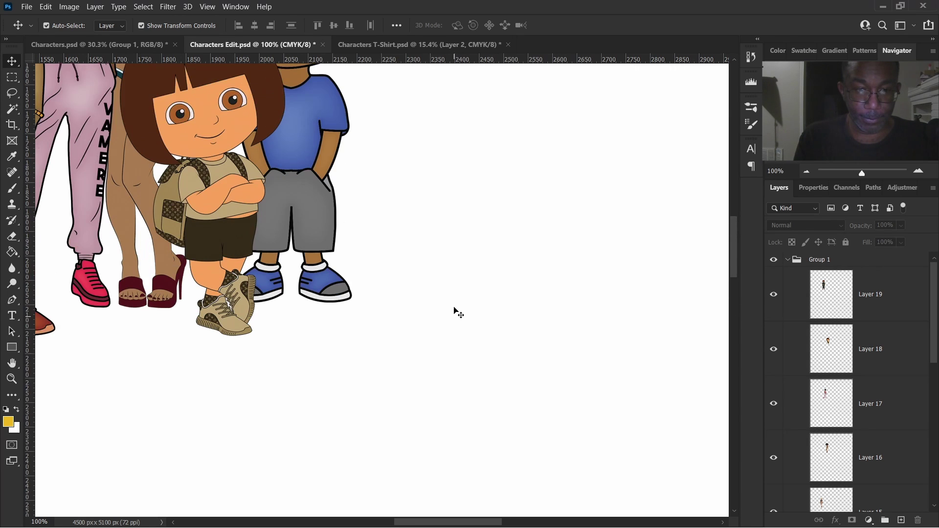
Inspect the scaled-down characters in close-up and check their size against the whole canvas
{"action": "scroll", "coordinate": [453, 303], "scroll_direction": "left", "scroll_amount": 15}
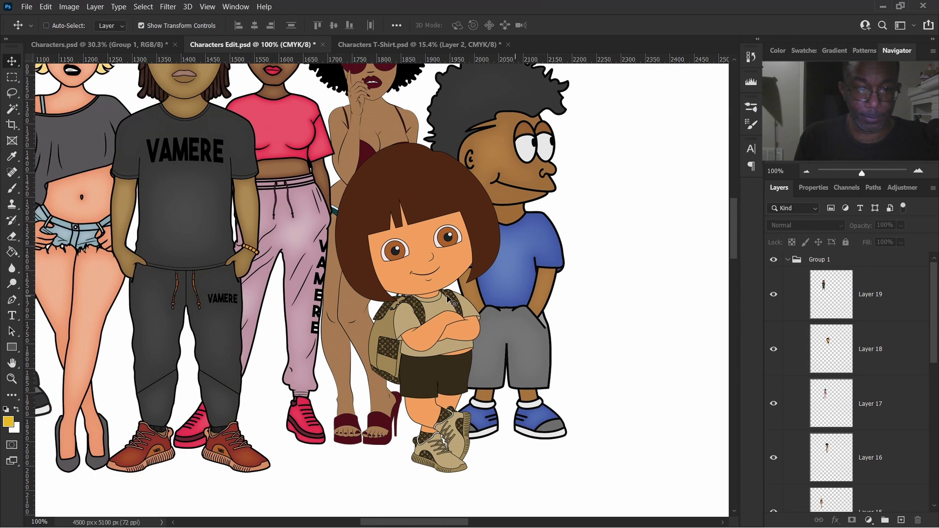
{"action": "scroll", "coordinate": [463, 298], "scroll_direction": "up", "scroll_amount": 5}
{"action": "scroll", "coordinate": [462, 297], "scroll_direction": "left", "scroll_amount": 3}
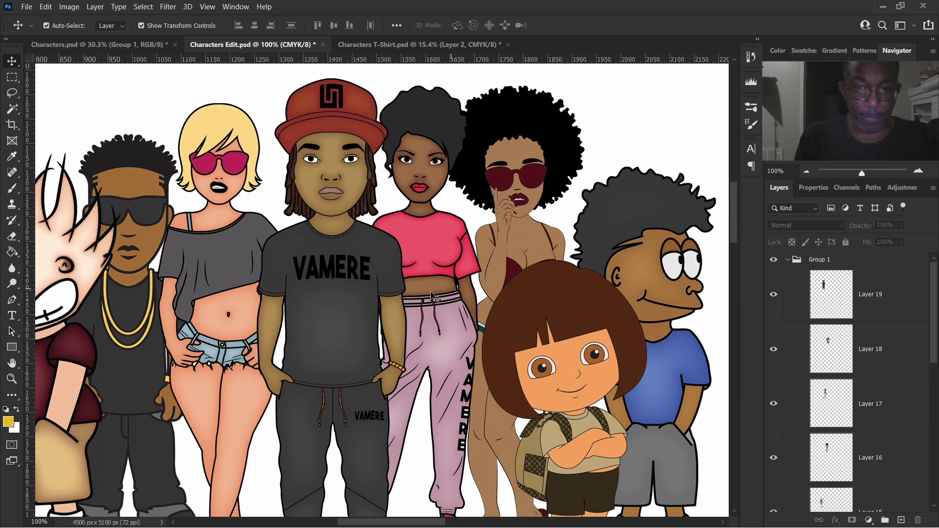
{"action": "scroll", "coordinate": [473, 279], "scroll_direction": "down", "scroll_amount": 8}
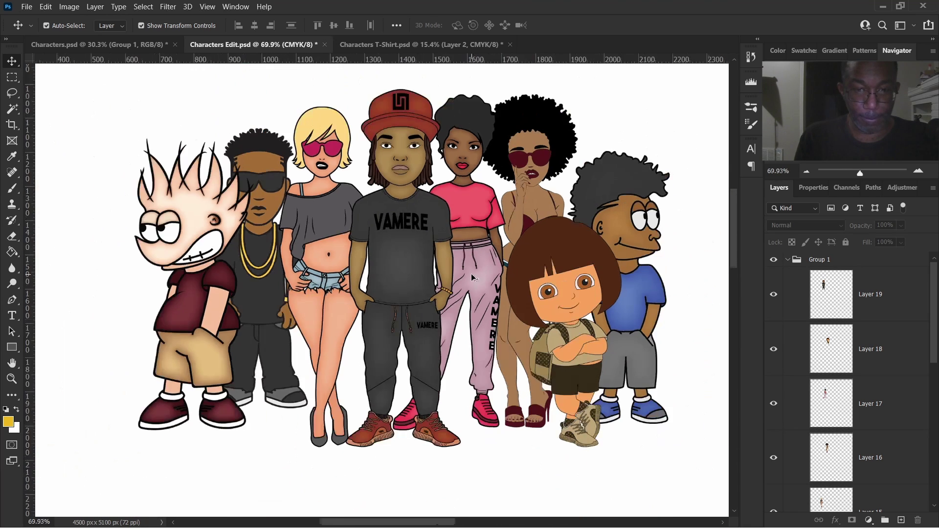
{"action": "scroll", "coordinate": [472, 279], "scroll_direction": "down", "scroll_amount": 2}
{"action": "scroll", "coordinate": [467, 274], "scroll_direction": "right", "scroll_amount": 4}
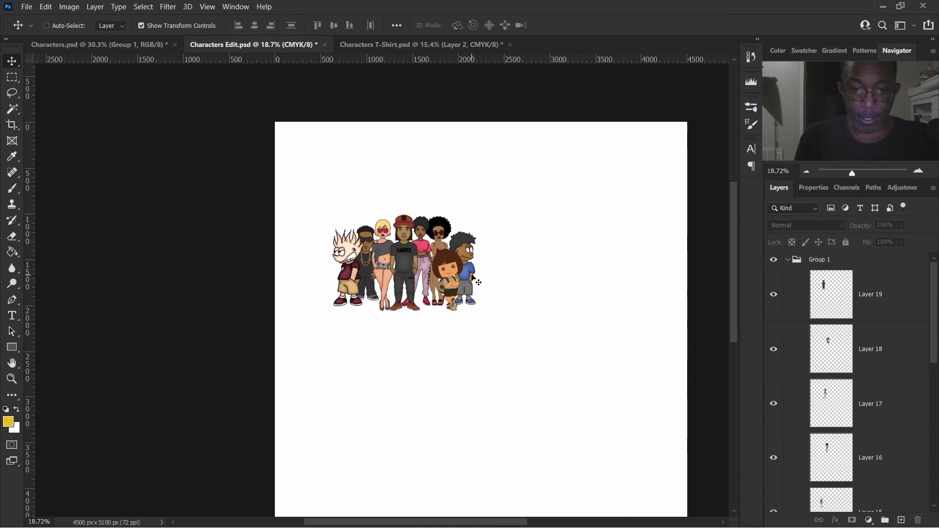
{"action": "scroll", "coordinate": [462, 273], "scroll_direction": "down", "scroll_amount": 2}
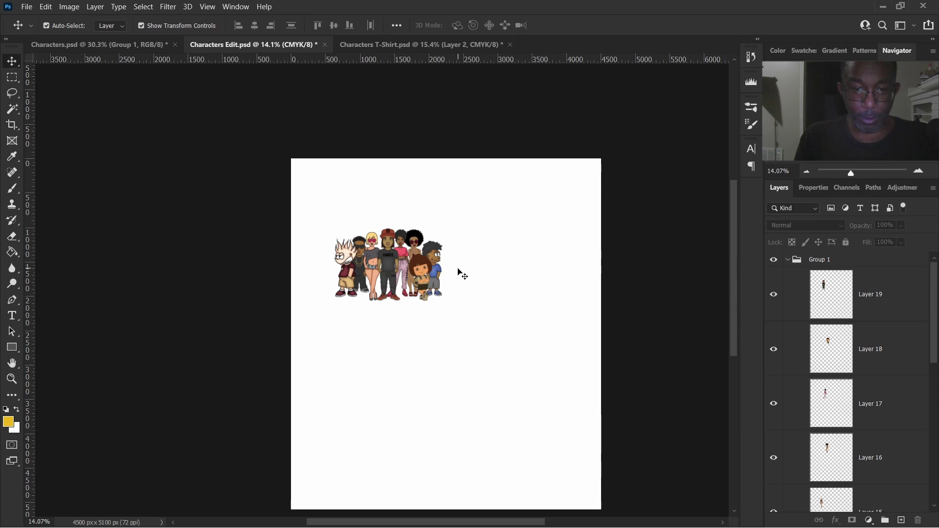
{"action": "scroll", "coordinate": [463, 273], "scroll_direction": "down", "scroll_amount": 2}
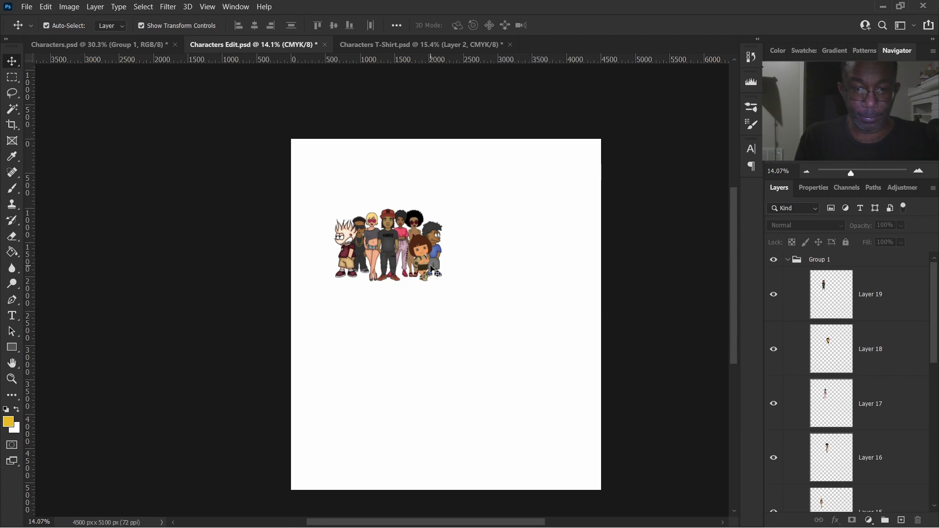
{"action": "scroll", "coordinate": [390, 226], "scroll_direction": "up", "scroll_amount": 2}
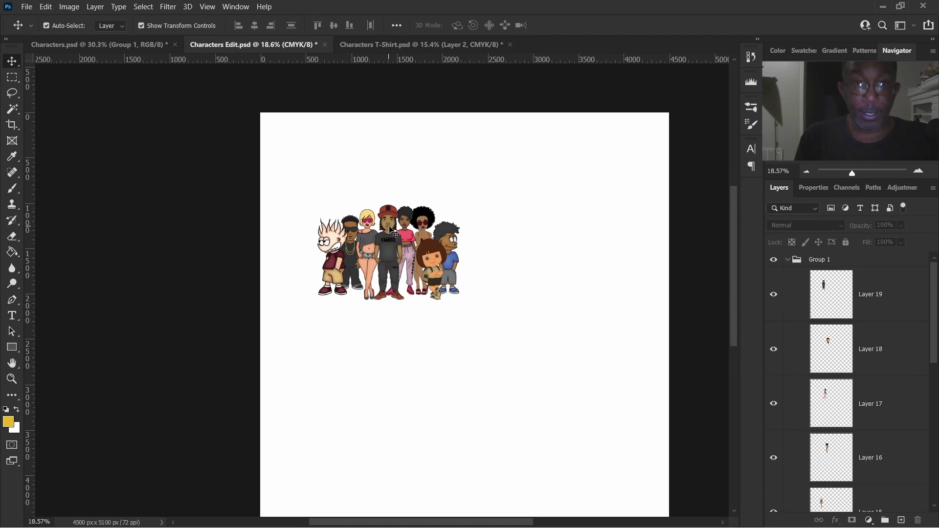
Pull the red-cap figure, the girl with the backpack, the blue-shirt boy, the afro woman and the pink-top woman apart from the group
{"action": "left_click_drag", "start_coordinate": [394, 247], "coordinate": [512, 215]}
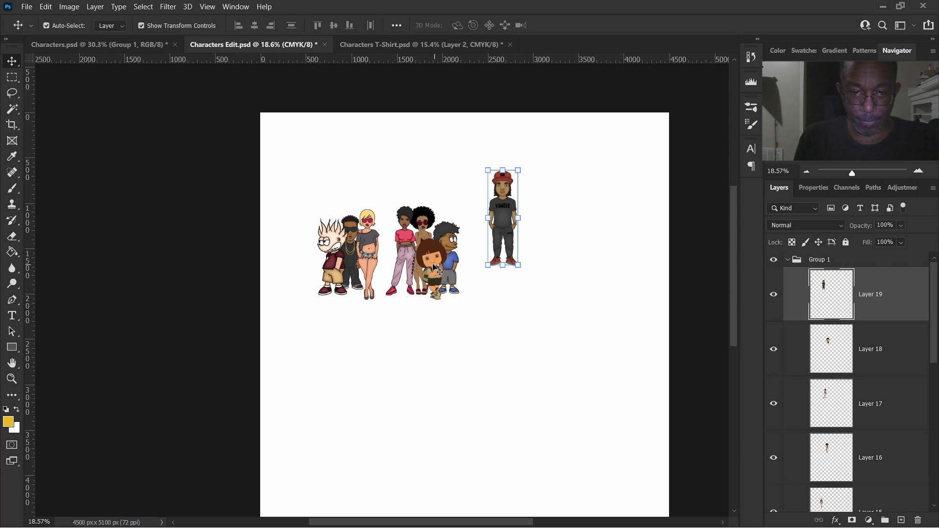
{"action": "left_click_drag", "start_coordinate": [436, 269], "coordinate": [571, 283]}
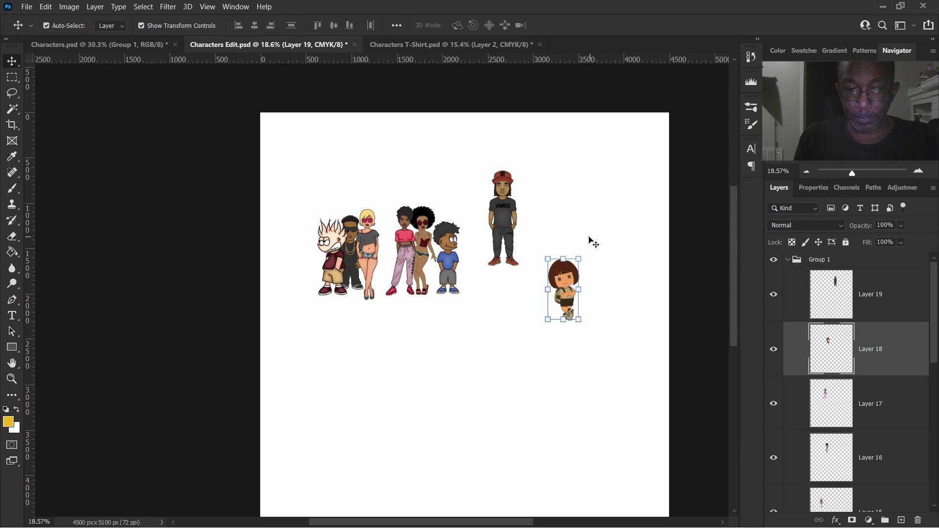
{"action": "left_click_drag", "start_coordinate": [457, 269], "coordinate": [399, 429]}
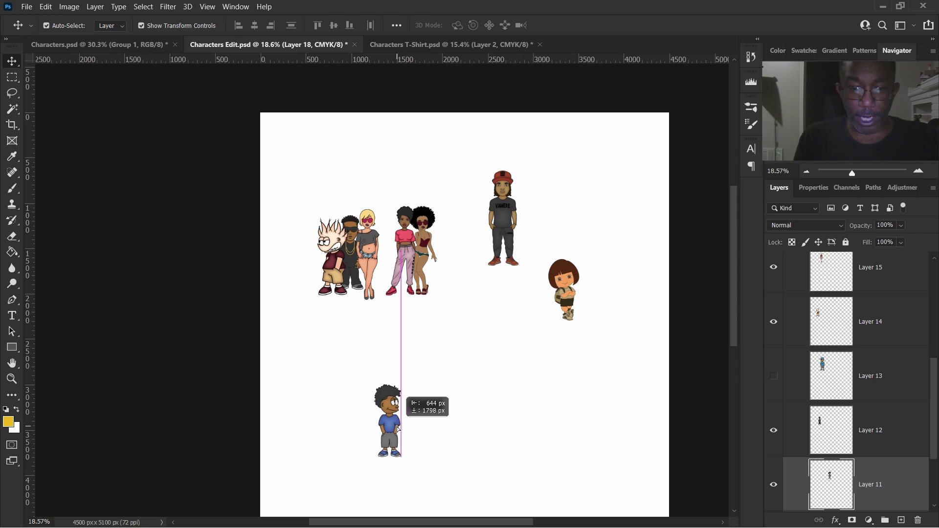
{"action": "left_click_drag", "start_coordinate": [439, 262], "coordinate": [466, 177]}
{"action": "left_click_drag", "start_coordinate": [412, 248], "coordinate": [537, 386]}
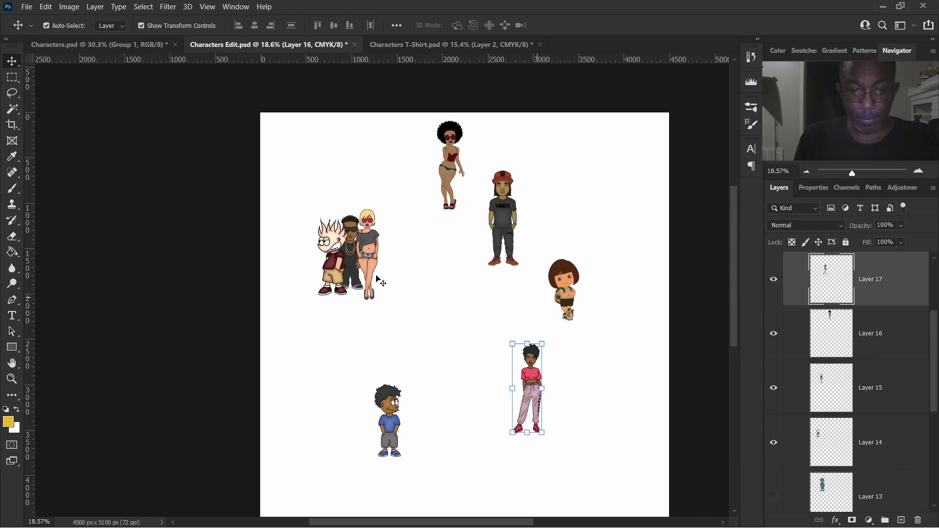
Spread out the blonde woman, the spiky-haired figure and the gold-chain man, and place the pink-top woman below the red-cap figure
{"action": "left_click_drag", "start_coordinate": [371, 215], "coordinate": [391, 129]}
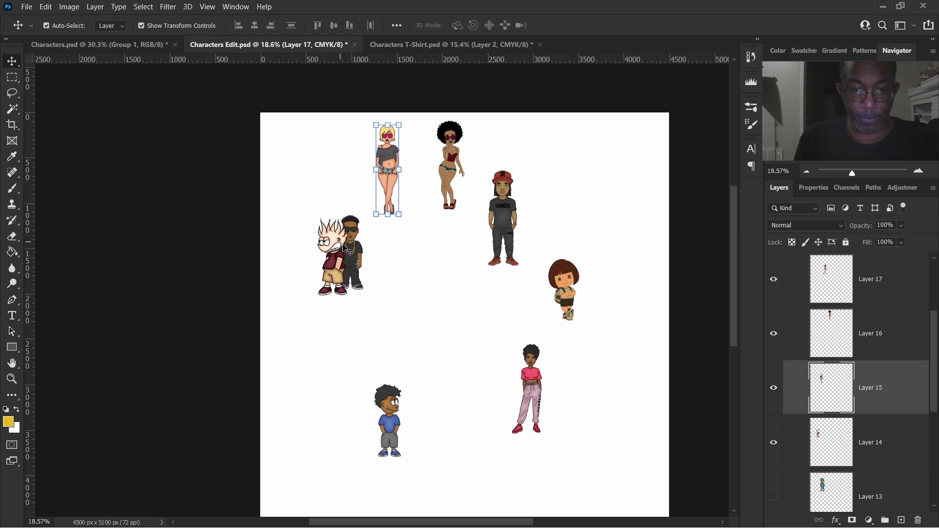
{"action": "left_click_drag", "start_coordinate": [338, 264], "coordinate": [456, 304]}
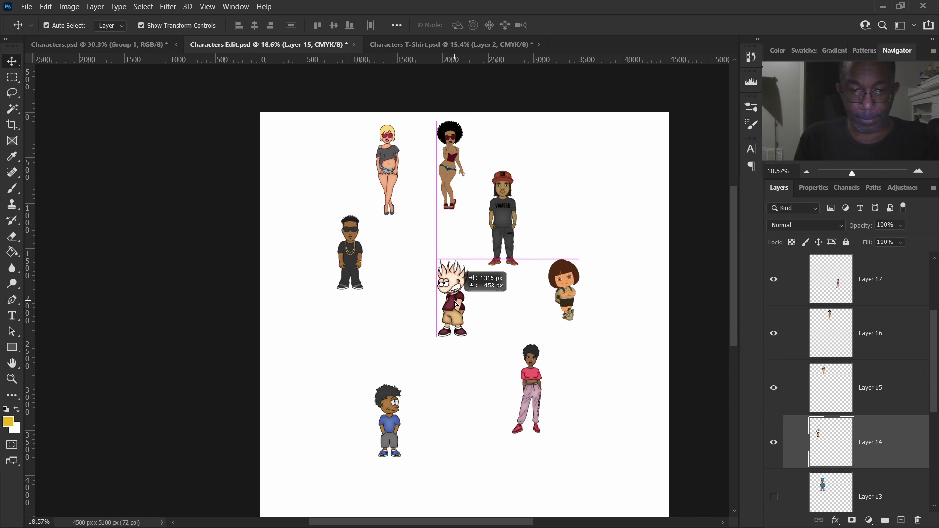
{"action": "left_click_drag", "start_coordinate": [362, 266], "coordinate": [388, 297]}
{"action": "left_click_drag", "start_coordinate": [532, 373], "coordinate": [506, 329]}
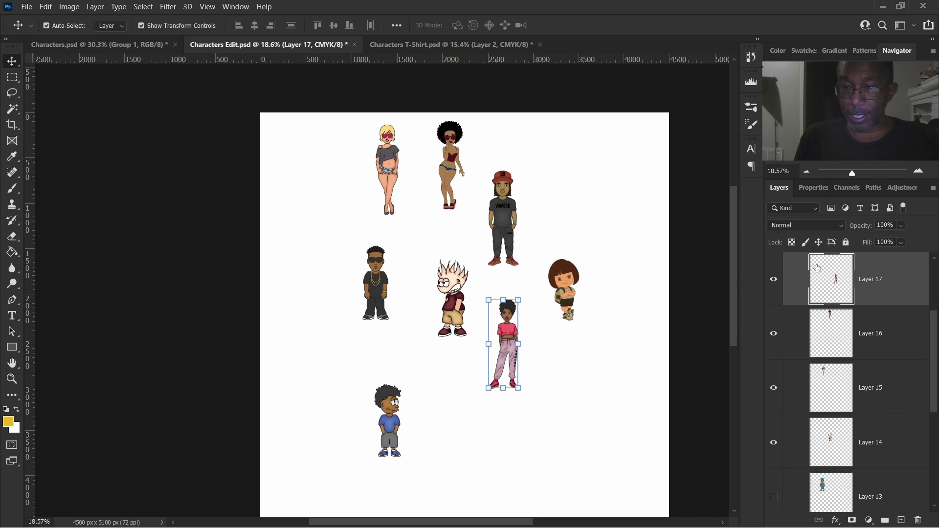
{"action": "scroll", "coordinate": [832, 289], "scroll_direction": "up", "scroll_amount": 3}
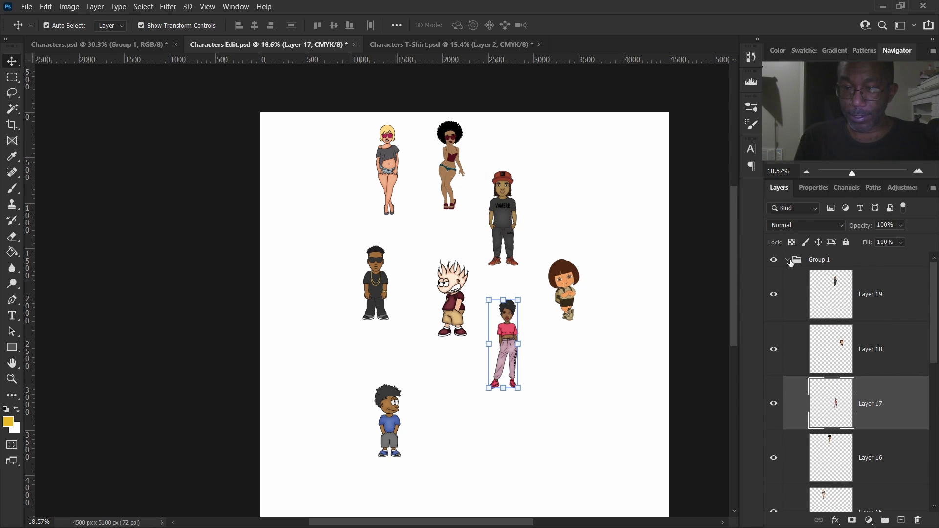
{"action": "left_click", "coordinate": [789, 261]}
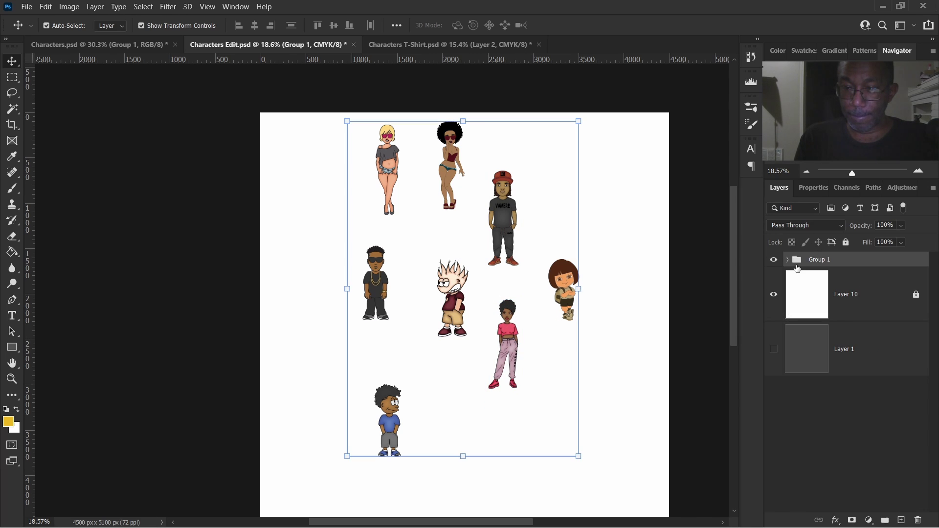
{"action": "left_click", "coordinate": [320, 179]}
{"action": "left_click_drag", "start_coordinate": [336, 102], "coordinate": [633, 478]}
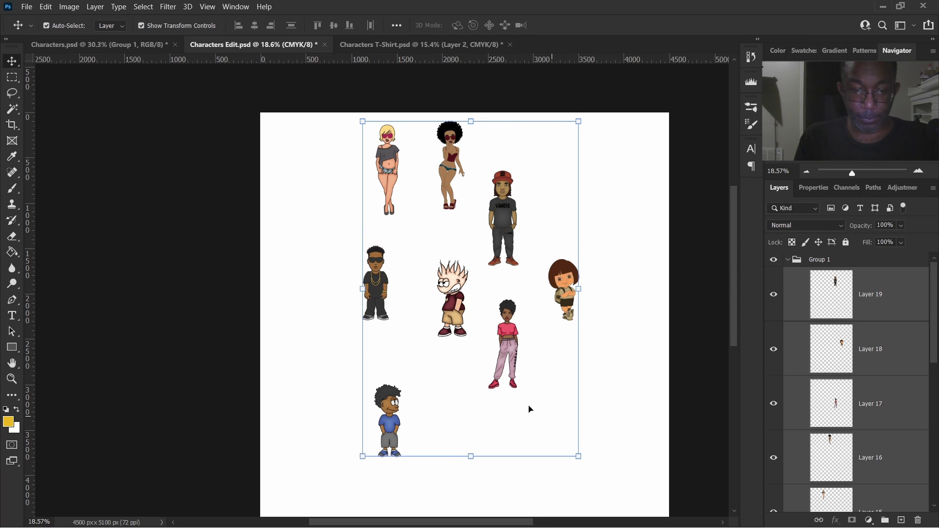
{"action": "scroll", "coordinate": [530, 409], "scroll_direction": "down", "scroll_amount": 2}
{"action": "scroll", "coordinate": [509, 331], "scroll_direction": "down", "scroll_amount": 3}
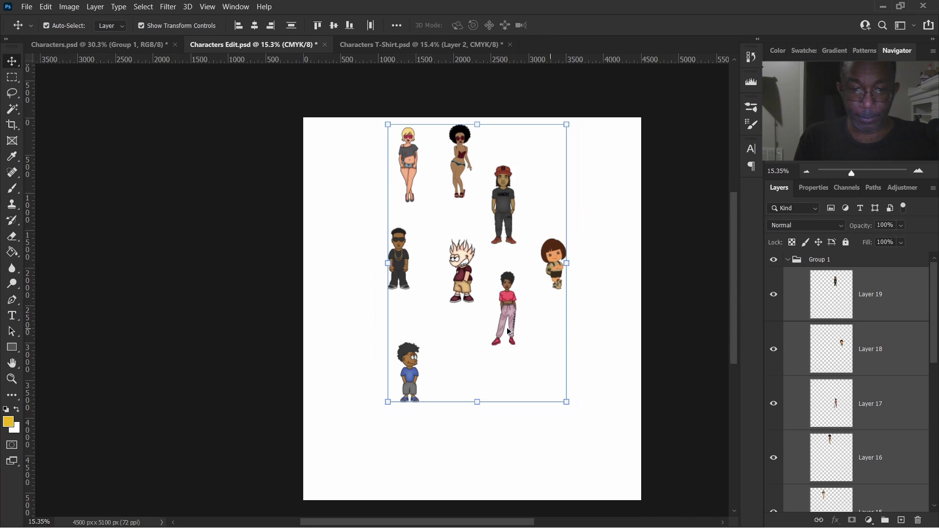
{"action": "left_click", "coordinate": [355, 122]}
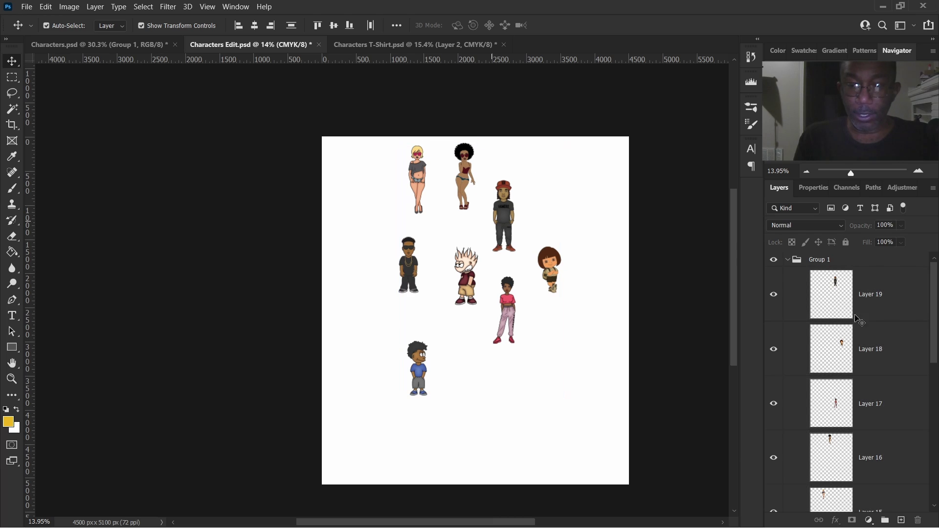
Select the hidden Layer 1 at the bottom of the layer stack and lock it fully
{"action": "scroll", "coordinate": [881, 349], "scroll_direction": "down", "scroll_amount": 7}
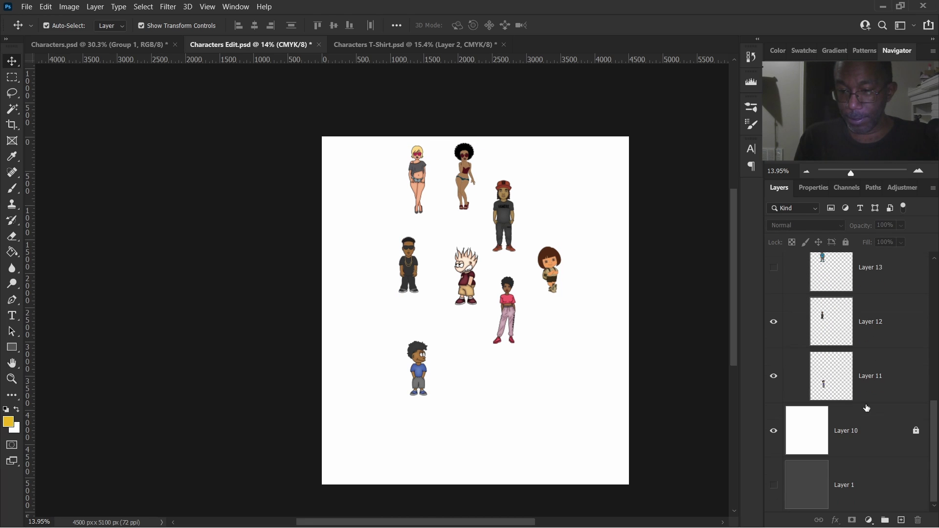
{"action": "left_click", "coordinate": [887, 482]}
{"action": "scroll", "coordinate": [888, 440], "scroll_direction": "up", "scroll_amount": 7}
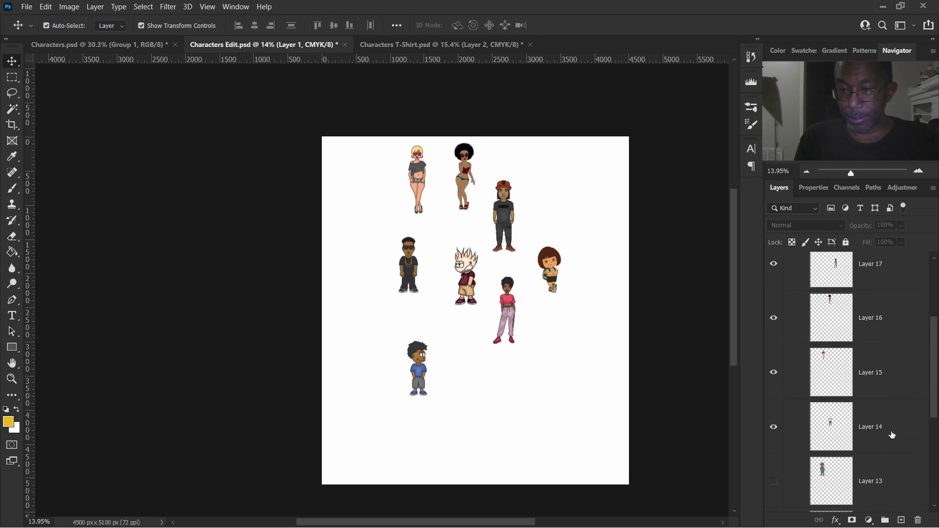
{"action": "scroll", "coordinate": [616, 359], "scroll_direction": "up", "scroll_amount": 3}
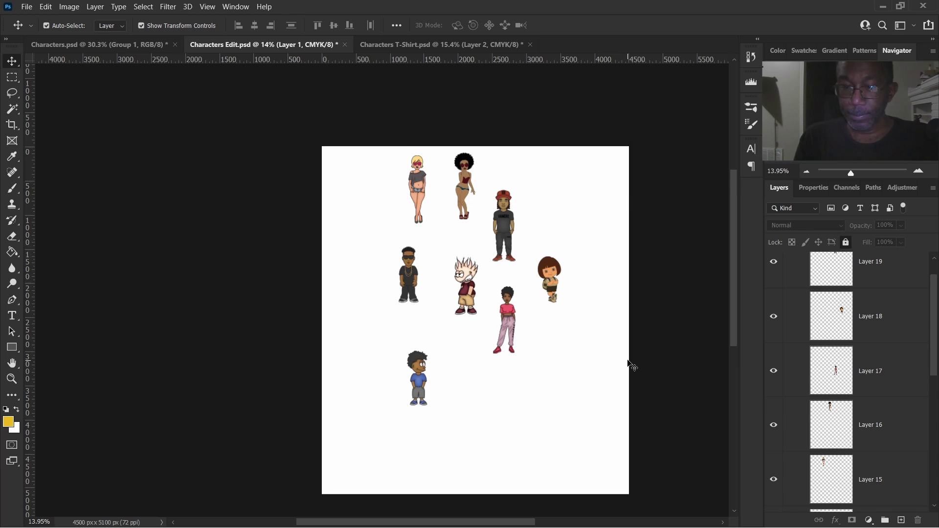
Select all the characters on the canvas and duplicate them lower down, overlapping the originals, then clear the selection
{"action": "scroll", "coordinate": [376, 190], "scroll_direction": "down", "scroll_amount": 1}
{"action": "left_click_drag", "start_coordinate": [320, 148], "coordinate": [619, 479]}
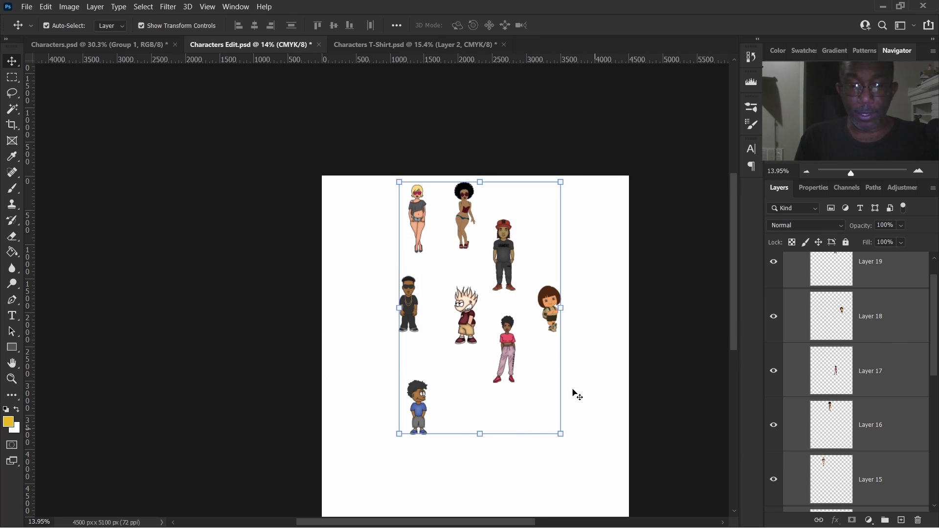
{"action": "right_click", "coordinate": [507, 257]}
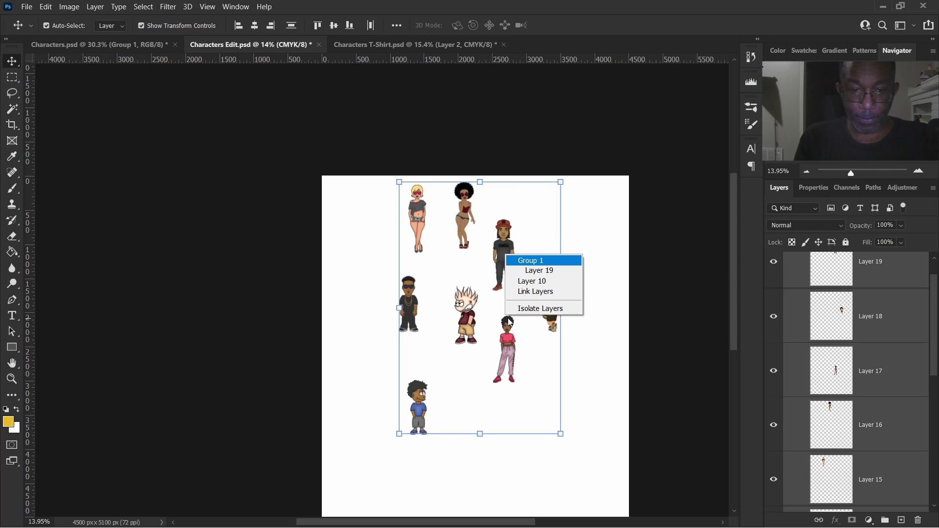
{"action": "left_click", "coordinate": [247, 128]}
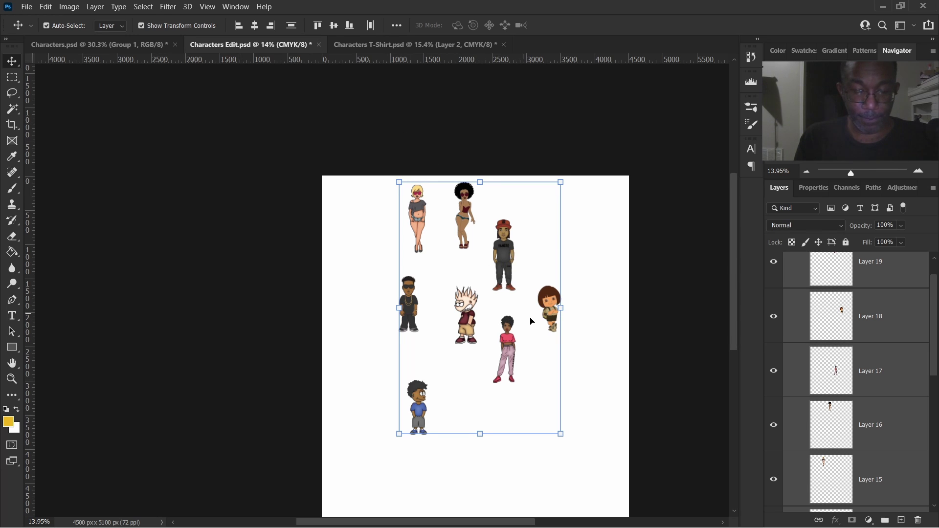
{"action": "scroll", "coordinate": [538, 304], "scroll_direction": "down", "scroll_amount": 1}
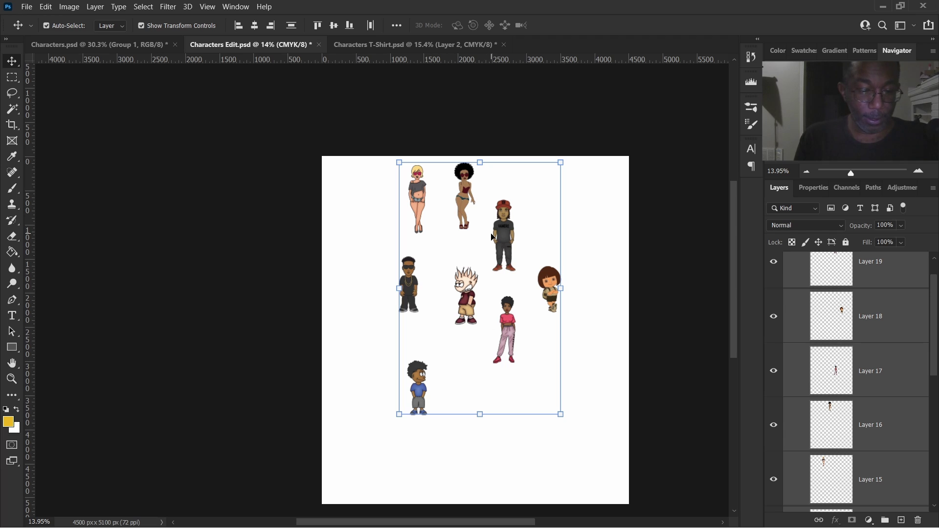
{"action": "scroll", "coordinate": [489, 235], "scroll_direction": "down", "scroll_amount": 1}
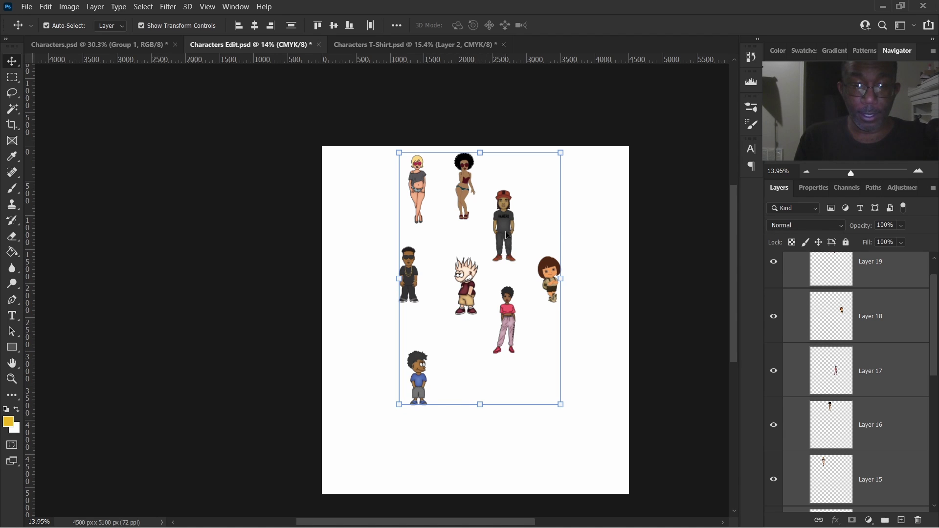
{"action": "left_click_drag", "start_coordinate": [508, 235], "coordinate": [479, 341]}
{"action": "scroll", "coordinate": [522, 372], "scroll_direction": "down", "scroll_amount": 3}
{"action": "scroll", "coordinate": [522, 371], "scroll_direction": "up", "scroll_amount": 2}
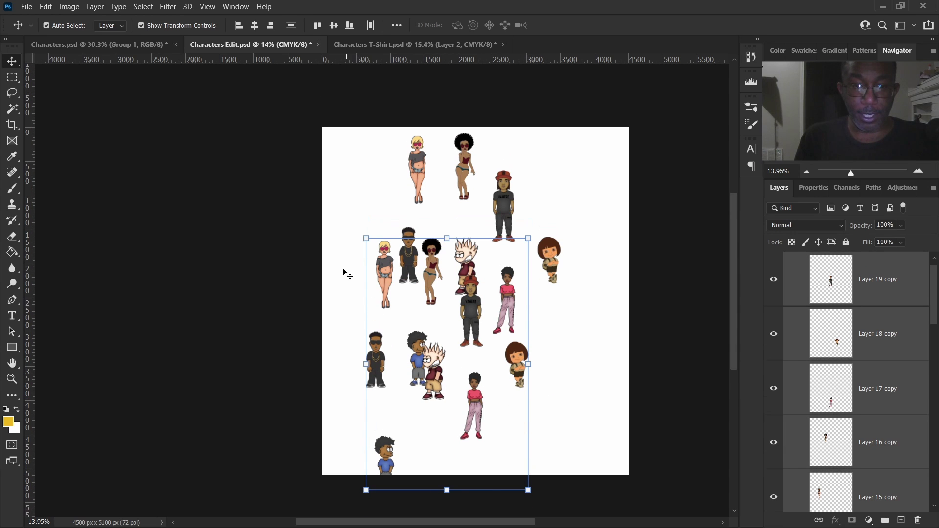
{"action": "left_click", "coordinate": [293, 198]}
Select both sets of characters and duplicate them slightly further right and up on the canvas
{"action": "scroll", "coordinate": [294, 186], "scroll_direction": "down", "scroll_amount": 1}
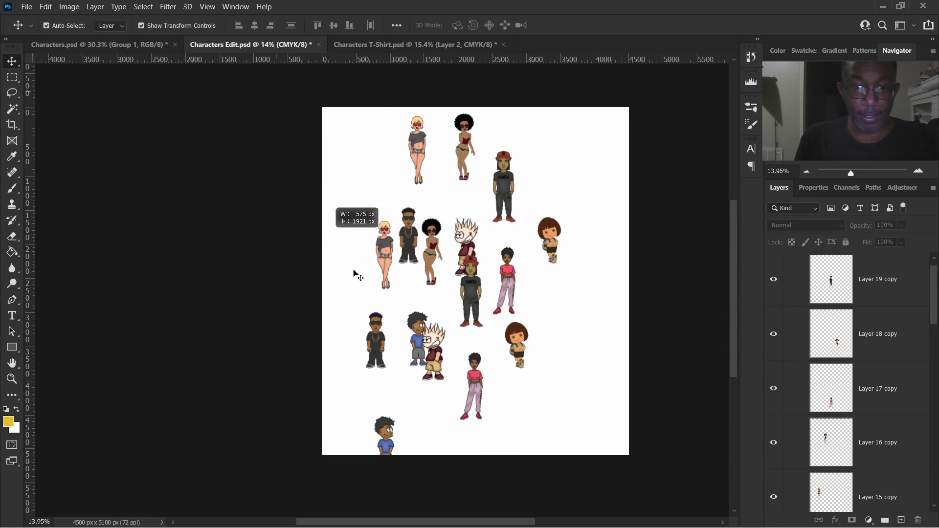
{"action": "left_click_drag", "start_coordinate": [357, 275], "coordinate": [648, 496]}
{"action": "left_click_drag", "start_coordinate": [482, 386], "coordinate": [528, 376]}
{"action": "left_click", "coordinate": [257, 258]}
Move a blonde woman and a gold-chain man into the empty upper-left canvas area, and rotate the blonde woman about -19.78°
{"action": "scroll", "coordinate": [433, 247], "scroll_direction": "up", "scroll_amount": 1}
{"action": "scroll", "coordinate": [430, 254], "scroll_direction": "up", "scroll_amount": 1}
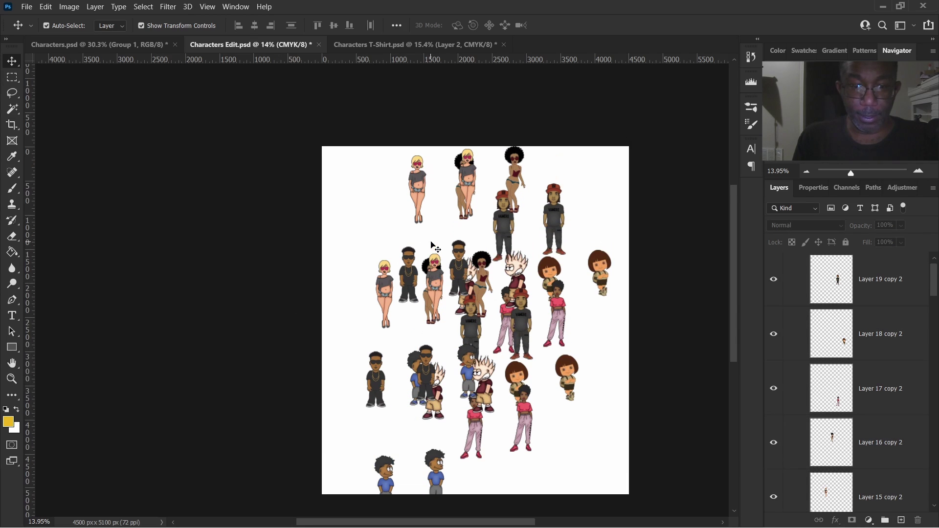
{"action": "left_click_drag", "start_coordinate": [443, 267], "coordinate": [375, 183]}
{"action": "left_click_drag", "start_coordinate": [409, 239], "coordinate": [397, 189]}
{"action": "left_click", "coordinate": [368, 171]}
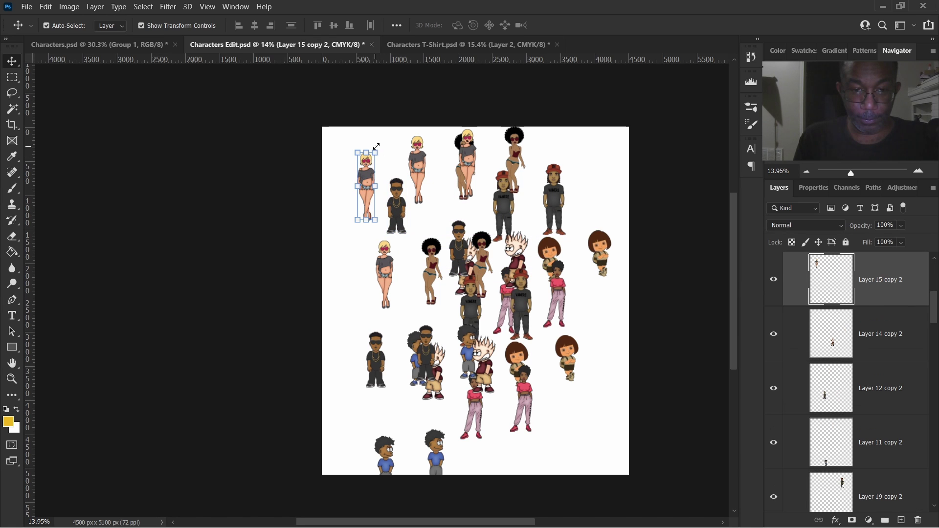
{"action": "left_click_drag", "start_coordinate": [383, 146], "coordinate": [369, 126]}
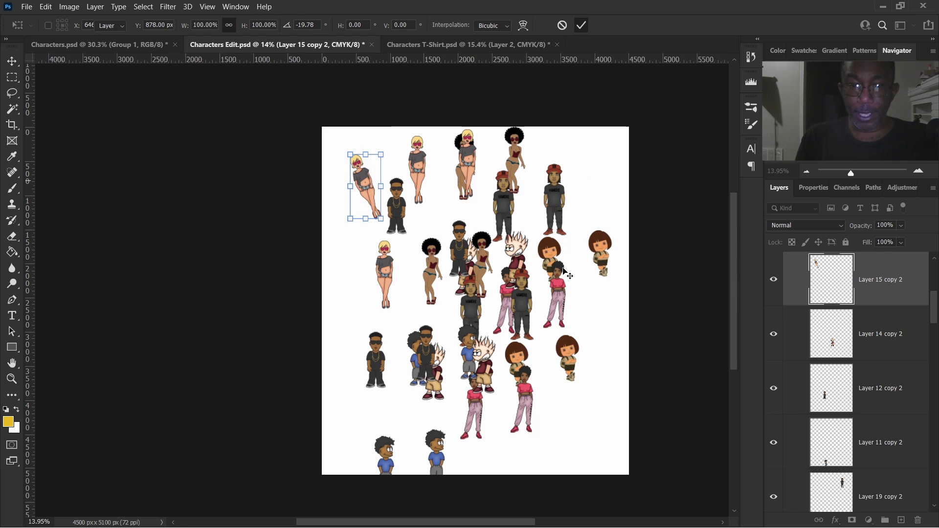
Separate a blonde woman from the afro woman, and spread a red-cap man and a pink-top woman across the lower right, rotating her 6.27°
{"action": "left_click_drag", "start_coordinate": [450, 182], "coordinate": [425, 214]}
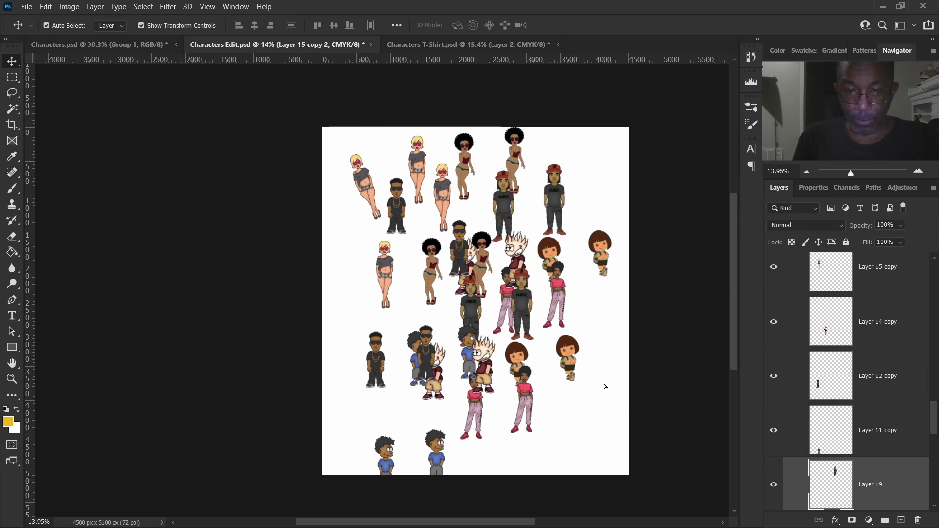
{"action": "left_click_drag", "start_coordinate": [604, 384], "coordinate": [591, 418]}
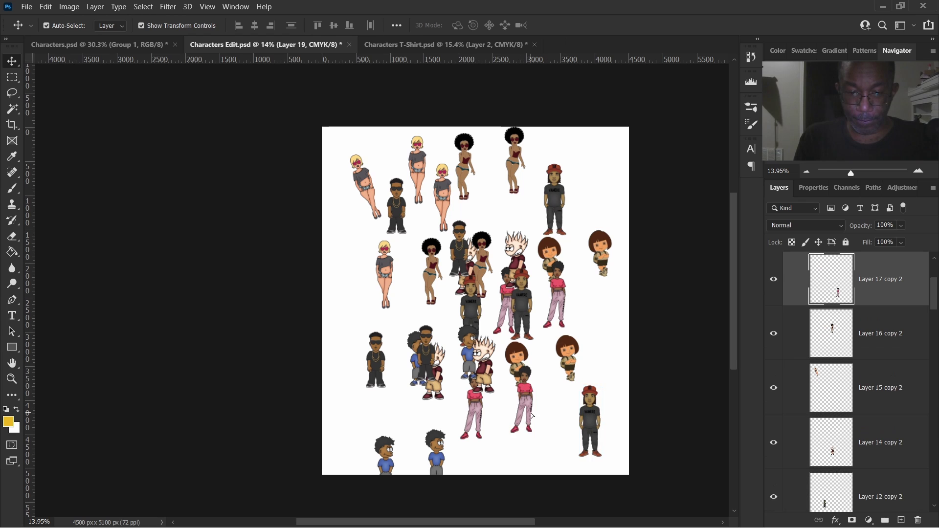
{"action": "left_click_drag", "start_coordinate": [531, 416], "coordinate": [538, 438]}
{"action": "mouse_move", "coordinate": [549, 382]}
{"action": "left_mouse_down"}
{"action": "mouse_move", "coordinate": [556, 392]}
{"action": "mouse_move", "coordinate": [549, 382]}
{"action": "left_mouse_up"}
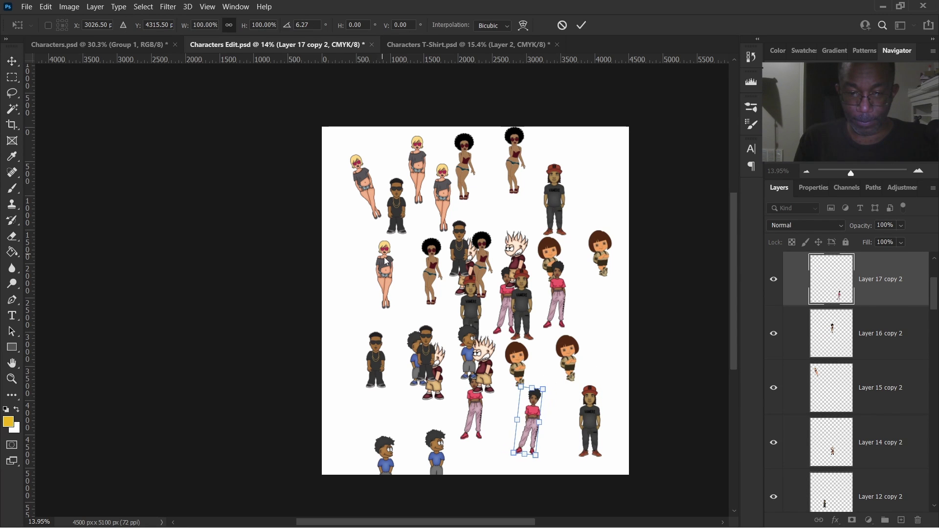
{"action": "key", "text": "Escape"}
Rotate the blonde woman at the middle left of the canvas clockwise so she leans right
{"action": "left_click", "coordinate": [385, 274]}
{"action": "left_click_drag", "start_coordinate": [385, 240], "coordinate": [416, 241]}
{"action": "key", "text": "Return"}
Move an overlapping red-cap man, an afro woman and a spiky-haired boy up into separate gaps in the canvas's upper half
{"action": "scroll", "coordinate": [489, 205], "scroll_direction": "up", "scroll_amount": 3}
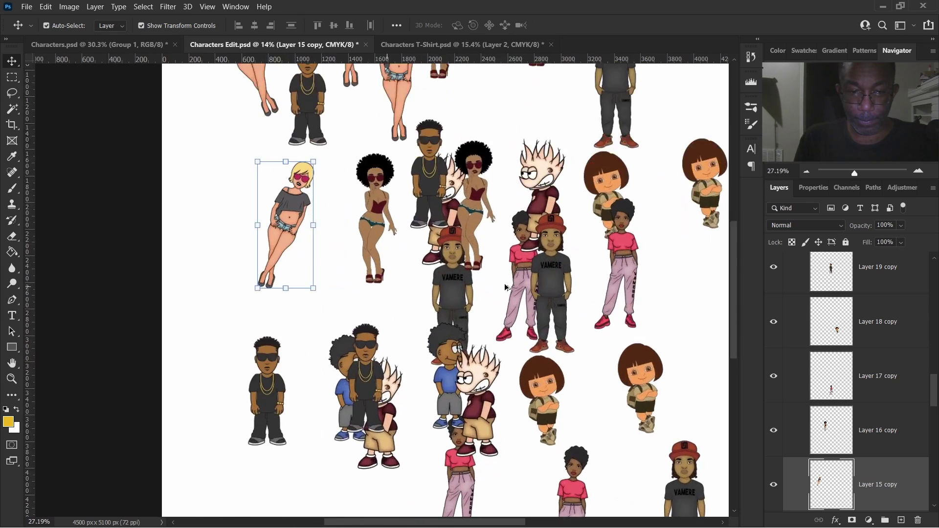
{"action": "left_click", "coordinate": [544, 216]}
{"action": "left_click_drag", "start_coordinate": [544, 216], "coordinate": [420, 205]}
{"action": "left_click_drag", "start_coordinate": [482, 300], "coordinate": [604, 172]}
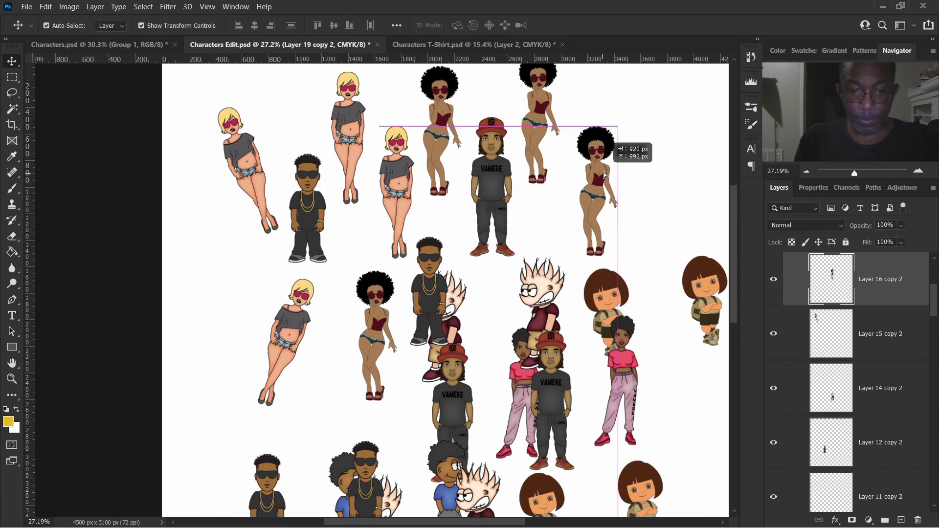
{"action": "scroll", "coordinate": [603, 172], "scroll_direction": "down", "scroll_amount": 2}
{"action": "left_click_drag", "start_coordinate": [545, 244], "coordinate": [547, 179]}
Move a red-cap man to the canvas's upper-left edge and rotate him -10.79°
{"action": "left_click_drag", "start_coordinate": [453, 342], "coordinate": [209, 199]}
{"action": "scroll", "coordinate": [366, 256], "scroll_direction": "down", "scroll_amount": 1}
{"action": "left_click_drag", "start_coordinate": [241, 144], "coordinate": [226, 141]}
{"action": "scroll", "coordinate": [332, 280], "scroll_direction": "down", "scroll_amount": 2}
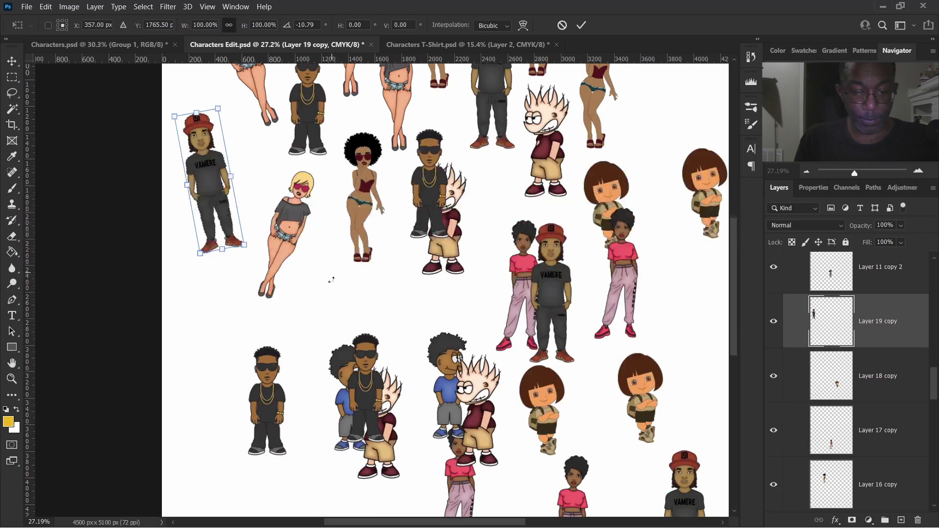
{"action": "left_click", "coordinate": [581, 25]}
Move the tilted blonde woman partly off the canvas's left edge, and place a gold-chain man below her rotated -20.51°
{"action": "left_click_drag", "start_coordinate": [287, 230], "coordinate": [168, 333]}
{"action": "scroll", "coordinate": [168, 333], "scroll_direction": "down", "scroll_amount": 5}
{"action": "left_click_drag", "start_coordinate": [266, 315], "coordinate": [201, 381]}
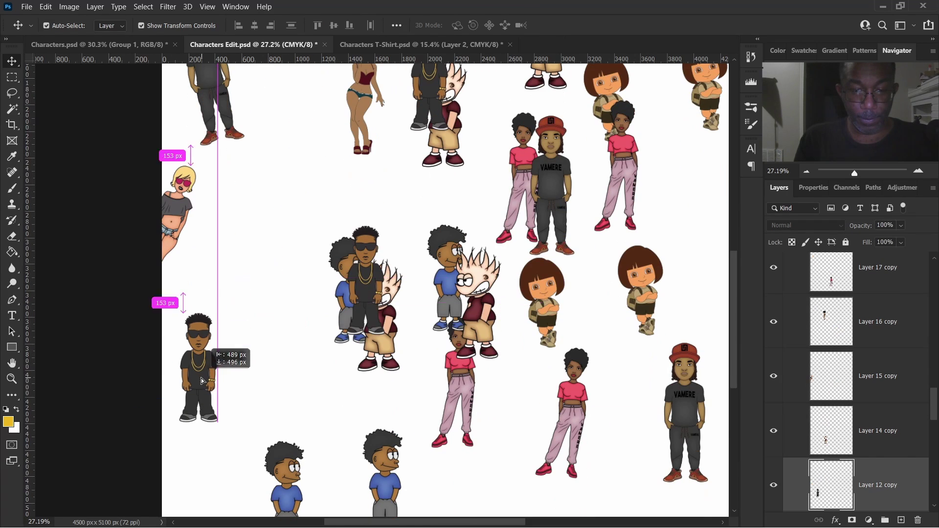
{"action": "key", "text": "ctrl+t"}
{"action": "left_click_drag", "start_coordinate": [211, 274], "coordinate": [237, 269]}
{"action": "scroll", "coordinate": [293, 293], "scroll_direction": "down", "scroll_amount": 2}
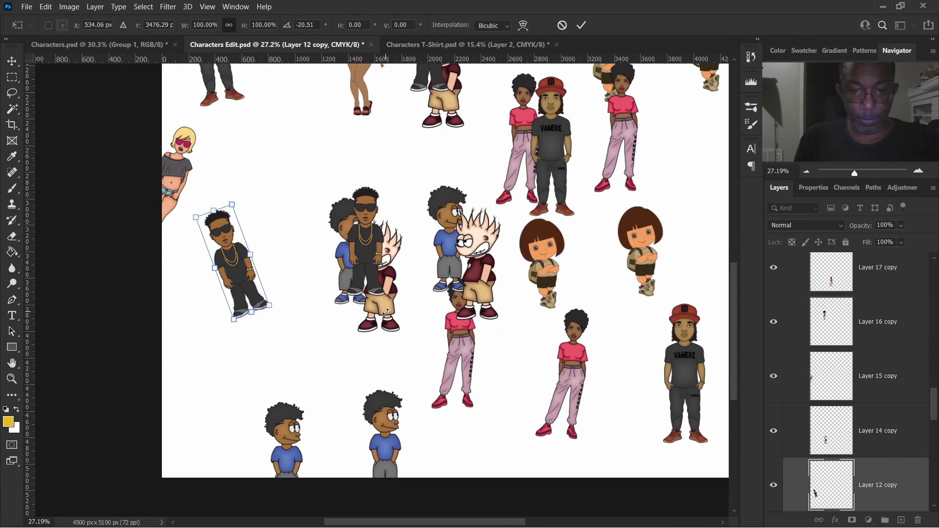
{"action": "left_click", "coordinate": [582, 25]}
Move a spiky-haired boy to the canvas's lower-left edge, partly cropped, and tilt him slightly
{"action": "left_click_drag", "start_coordinate": [392, 279], "coordinate": [191, 374]}
{"action": "key", "text": "ctrl+t"}
{"action": "left_click_drag", "start_coordinate": [147, 313], "coordinate": [151, 329]}
{"action": "left_click_drag", "start_coordinate": [181, 378], "coordinate": [184, 392]}
{"action": "key", "text": "Return"}
Move a gold-chain man above the tilted one, and shift two blue-shirt boys into clear spots in the lower-left area
{"action": "left_click_drag", "start_coordinate": [364, 239], "coordinate": [287, 152]}
{"action": "left_click_drag", "start_coordinate": [347, 255], "coordinate": [360, 212]}
{"action": "scroll", "coordinate": [296, 410], "scroll_direction": "down", "scroll_amount": 2}
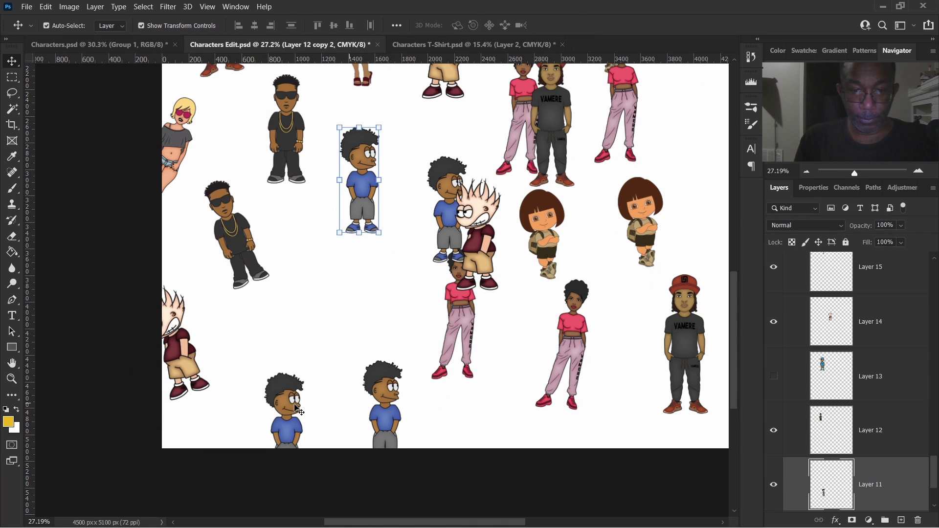
{"action": "left_click_drag", "start_coordinate": [296, 410], "coordinate": [249, 411]}
Move the lower pink-top woman left into the gap beside the tilted gold-chain man and rotate her clockwise
{"action": "left_click_drag", "start_coordinate": [458, 332], "coordinate": [314, 323]}
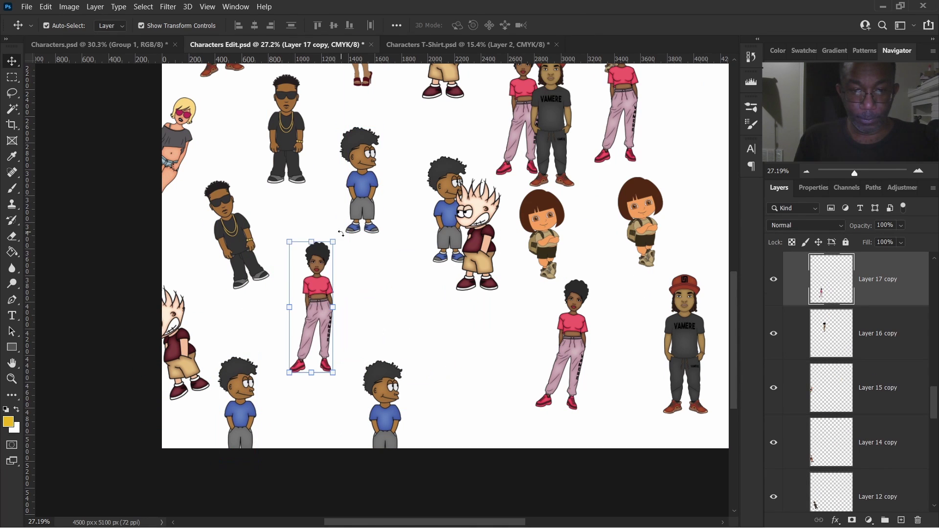
{"action": "left_click_drag", "start_coordinate": [341, 234], "coordinate": [409, 289]}
{"action": "key", "text": "Return"}
Move a blonde woman from the upper row to the middle of the canvas's right edge and tilt her to lean right
{"action": "scroll", "coordinate": [489, 262], "scroll_direction": "down", "scroll_amount": 2}
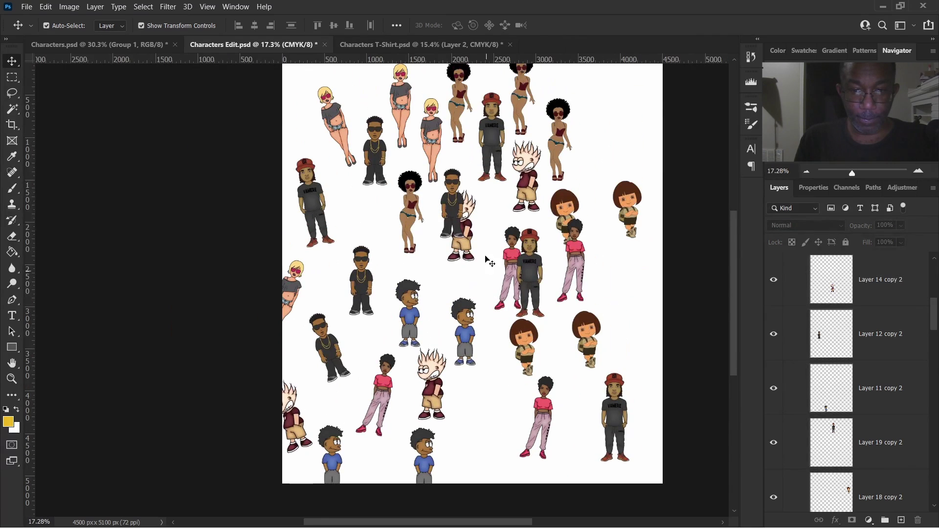
{"action": "left_click_drag", "start_coordinate": [438, 138], "coordinate": [640, 302]}
{"action": "left_click_drag", "start_coordinate": [653, 349], "coordinate": [658, 343]}
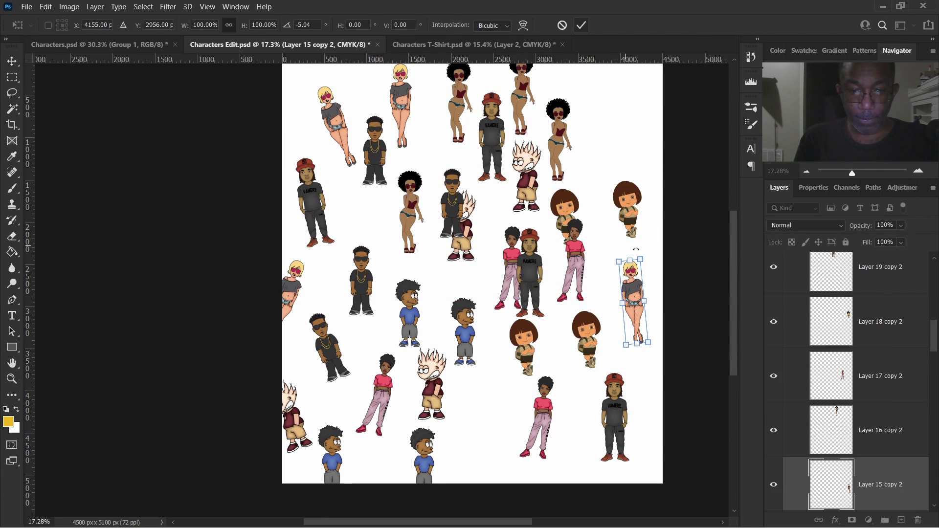
{"action": "left_click_drag", "start_coordinate": [636, 250], "coordinate": [685, 264]}
{"action": "key", "text": "Return"}
Move a pink-top woman into the empty upper-right area and rotate her counterclockwise
{"action": "left_click_drag", "start_coordinate": [579, 262], "coordinate": [620, 95]}
{"action": "scroll", "coordinate": [617, 114], "scroll_direction": "down", "scroll_amount": 1}
{"action": "key", "text": "ctrl+t"}
{"action": "key", "text": "Return"}
{"action": "scroll", "coordinate": [489, 220], "scroll_direction": "down", "scroll_amount": 2}
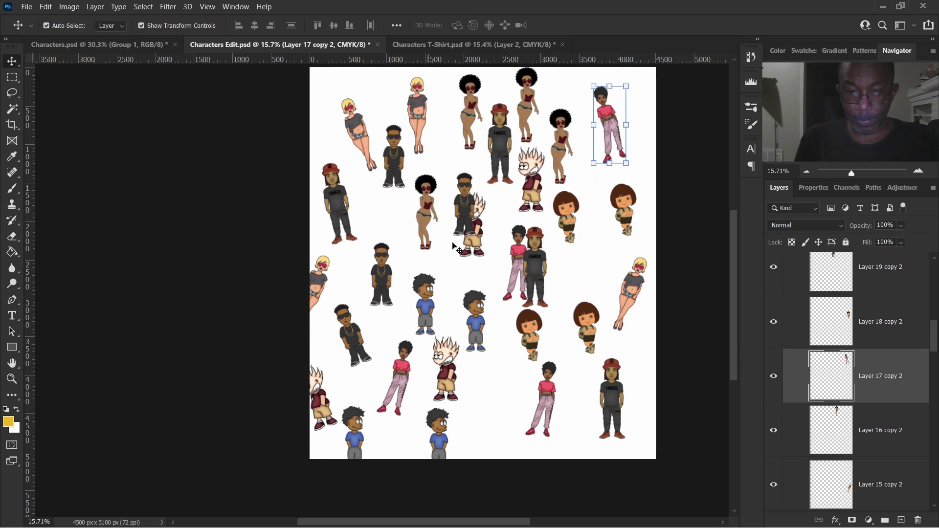
Move two afro women partly off the canvas's top and bottom edges, and rotate the blue-shirt boy at the bottom edge -25.31°
{"action": "left_click_drag", "start_coordinate": [425, 205], "coordinate": [377, 42]}
{"action": "left_click_drag", "start_coordinate": [477, 129], "coordinate": [507, 473]}
{"action": "left_click", "coordinate": [439, 421]}
{"action": "left_click_drag", "start_coordinate": [457, 384], "coordinate": [442, 360]}
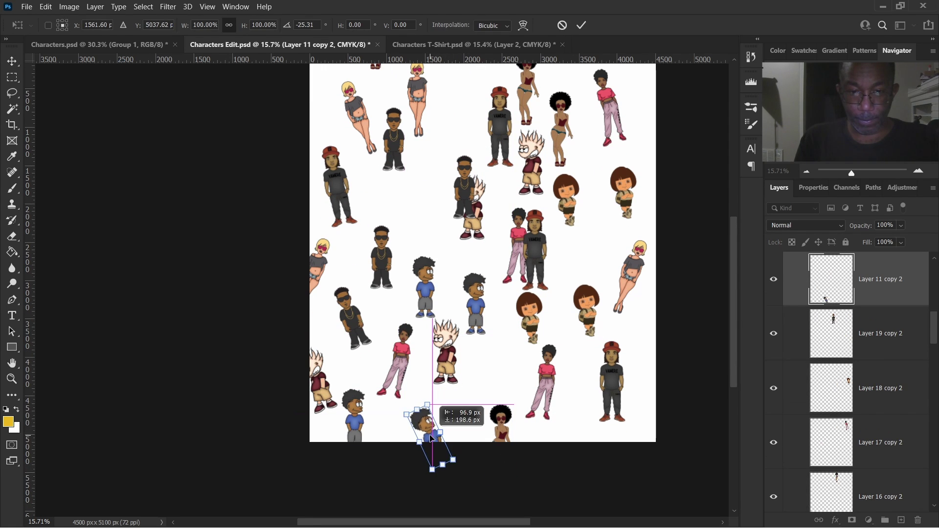
{"action": "key", "text": "Escape"}
Move a blue-shirt boy up, a pink-top woman right and a bob-haired girl down to separate the figures around the canvas's centre
{"action": "left_click", "coordinate": [424, 303]}
{"action": "left_click_drag", "start_coordinate": [425, 303], "coordinate": [424, 235]}
{"action": "left_click_drag", "start_coordinate": [518, 245], "coordinate": [597, 237]}
{"action": "left_click_drag", "start_coordinate": [586, 308], "coordinate": [585, 337]}
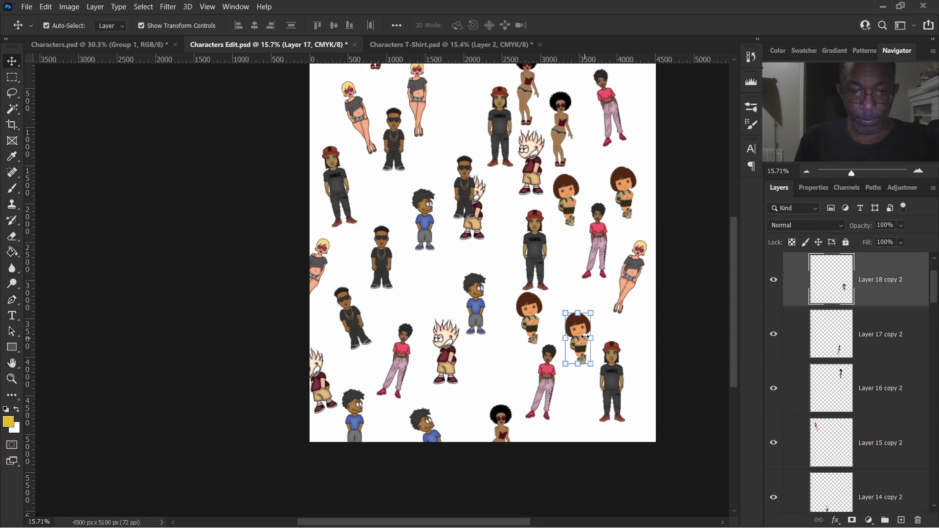
Move a gold-chain man into the canvas's lower-right corner, partly cropped, and tilt him slightly
{"action": "left_click_drag", "start_coordinate": [471, 181], "coordinate": [649, 436]}
{"action": "key", "text": "ctrl+t"}
{"action": "left_click", "coordinate": [585, 25]}
Reposition two spiky-haired boys, a blonde woman at the top edge and a bob-haired girl to fill gaps in the middle columns
{"action": "left_click_drag", "start_coordinate": [446, 352], "coordinate": [426, 306]}
{"action": "scroll", "coordinate": [445, 157], "scroll_direction": "up", "scroll_amount": 2}
{"action": "left_click_drag", "start_coordinate": [445, 157], "coordinate": [443, 96]}
{"action": "left_click_drag", "start_coordinate": [530, 377], "coordinate": [447, 193]}
{"action": "scroll", "coordinate": [594, 216], "scroll_direction": "down", "scroll_amount": 1}
{"action": "left_click_drag", "start_coordinate": [528, 196], "coordinate": [455, 441]}
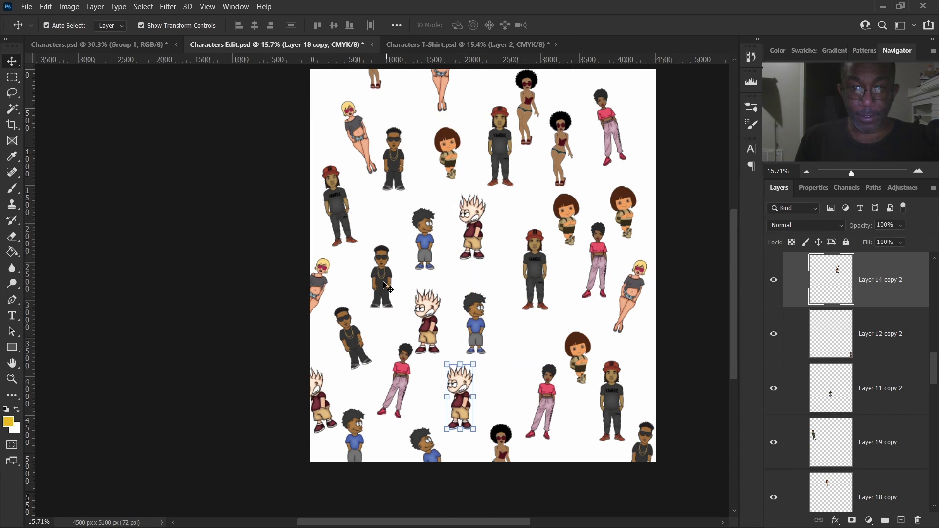
Shift the central red-cap man, place the tilted gold-chain man right of centre, and move a bob-haired girl into his former spot
{"action": "scroll", "coordinate": [455, 441], "scroll_direction": "down", "scroll_amount": 1}
{"action": "left_click_drag", "start_coordinate": [536, 274], "coordinate": [518, 240]}
{"action": "left_click_drag", "start_coordinate": [362, 333], "coordinate": [545, 313]}
{"action": "left_click_drag", "start_coordinate": [623, 203], "coordinate": [351, 332]}
Move a bob-haired girl toward the right edge and tilt her, and move the central red-cap man partly off the top-right edge
{"action": "left_click_drag", "start_coordinate": [566, 205], "coordinate": [626, 192]}
{"action": "key", "text": "ctrl+t"}
{"action": "left_click_drag", "start_coordinate": [654, 227], "coordinate": [638, 240]}
{"action": "left_click_drag", "start_coordinate": [532, 287], "coordinate": [646, 120]}
Move one afro woman down right of centre and the other partly off the canvas's top edge
{"action": "scroll", "coordinate": [483, 318], "scroll_direction": "down", "scroll_amount": 1}
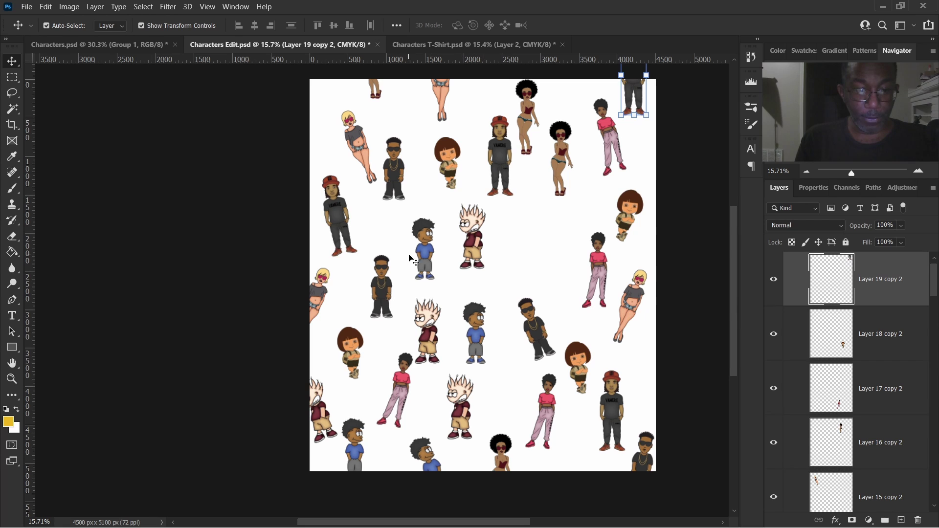
{"action": "left_click_drag", "start_coordinate": [561, 157], "coordinate": [536, 264]}
{"action": "scroll", "coordinate": [535, 220], "scroll_direction": "up", "scroll_amount": 1}
{"action": "left_click_drag", "start_coordinate": [525, 128], "coordinate": [536, 105]}
Move the upper-right pink-top woman left and down, and rotate her clockwise to lean right
{"action": "left_click", "coordinate": [615, 183]}
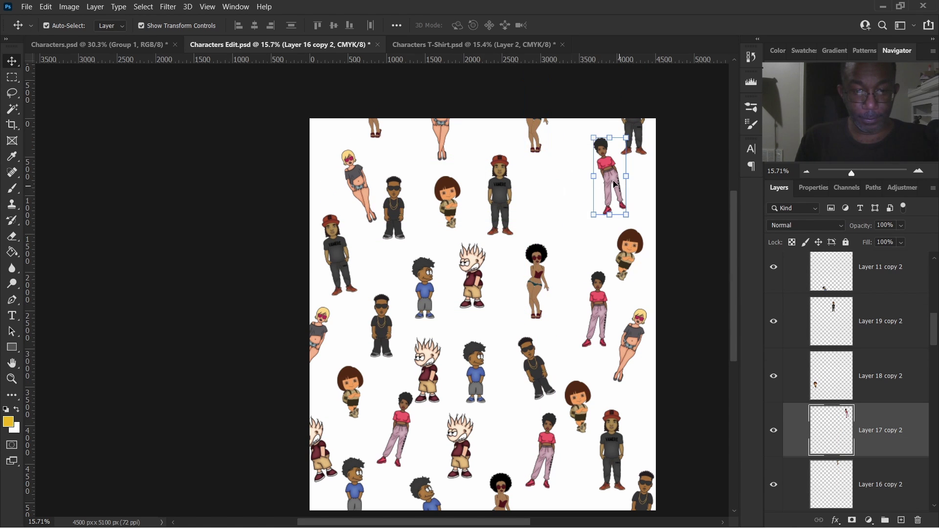
{"action": "left_click_drag", "start_coordinate": [615, 184], "coordinate": [572, 205]}
{"action": "left_click_drag", "start_coordinate": [587, 161], "coordinate": [611, 178]}
{"action": "key", "text": "Return"}
Move the lower-right pink-top woman up and left, and place the bob-haired girl in the space beside her
{"action": "scroll", "coordinate": [641, 254], "scroll_direction": "down", "scroll_amount": 1}
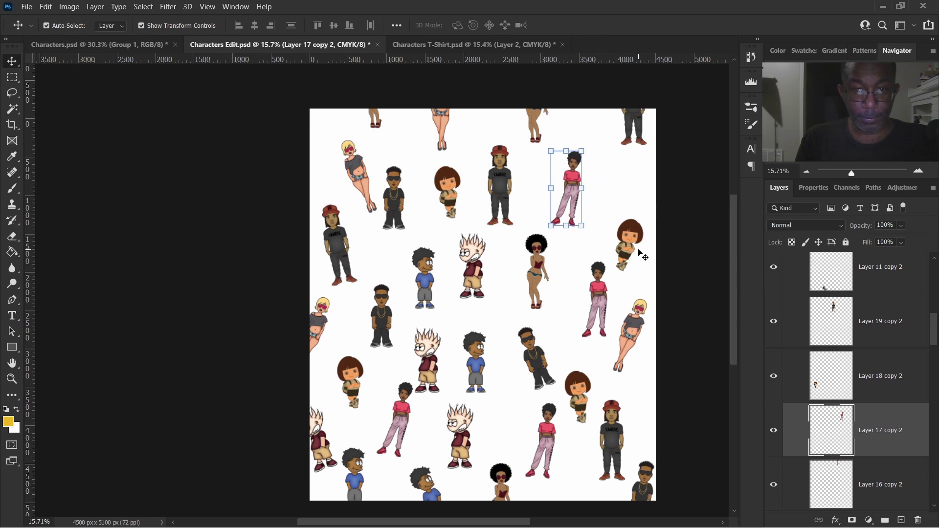
{"action": "scroll", "coordinate": [641, 254], "scroll_direction": "down", "scroll_amount": 1}
{"action": "left_click_drag", "start_coordinate": [543, 416], "coordinate": [511, 387]}
{"action": "left_click_drag", "start_coordinate": [577, 372], "coordinate": [550, 411]}
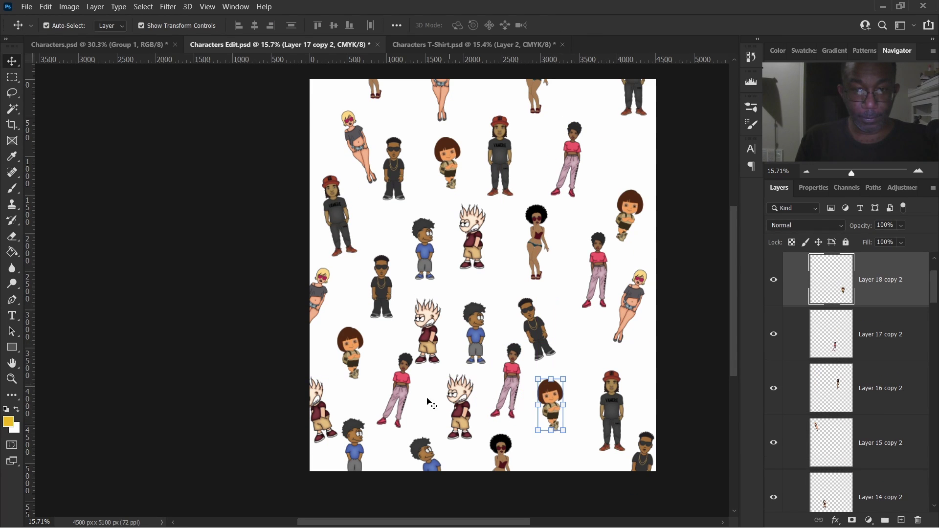
Push the tilted blonde woman partly off the top-left corner and shift the neighbouring figures in the two upper-left rows up and left
{"action": "scroll", "coordinate": [534, 382], "scroll_direction": "up", "scroll_amount": 1}
{"action": "left_click_drag", "start_coordinate": [357, 191], "coordinate": [311, 130]}
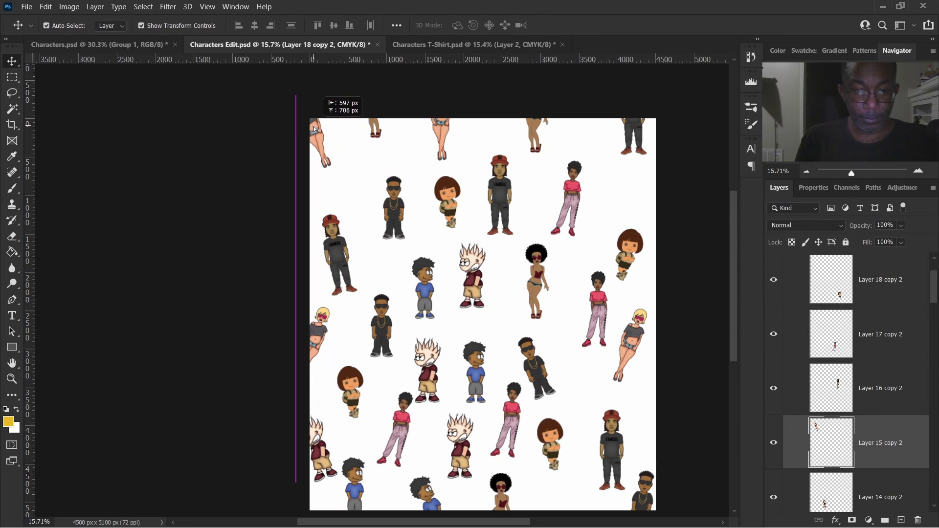
{"action": "left_click_drag", "start_coordinate": [394, 211], "coordinate": [362, 179]}
{"action": "left_click_drag", "start_coordinate": [430, 277], "coordinate": [387, 241]}
{"action": "left_click_drag", "start_coordinate": [446, 195], "coordinate": [410, 180]}
{"action": "left_click_drag", "start_coordinate": [472, 274], "coordinate": [431, 260]}
Move the red-cap man in the upper row slightly left and try rotating him 18.08°
{"action": "left_click_drag", "start_coordinate": [499, 186], "coordinate": [470, 186]}
{"action": "mouse_move", "coordinate": [498, 153]}
{"action": "left_mouse_down"}
{"action": "mouse_move", "coordinate": [503, 165]}
{"action": "mouse_move", "coordinate": [498, 152]}
{"action": "left_mouse_up"}
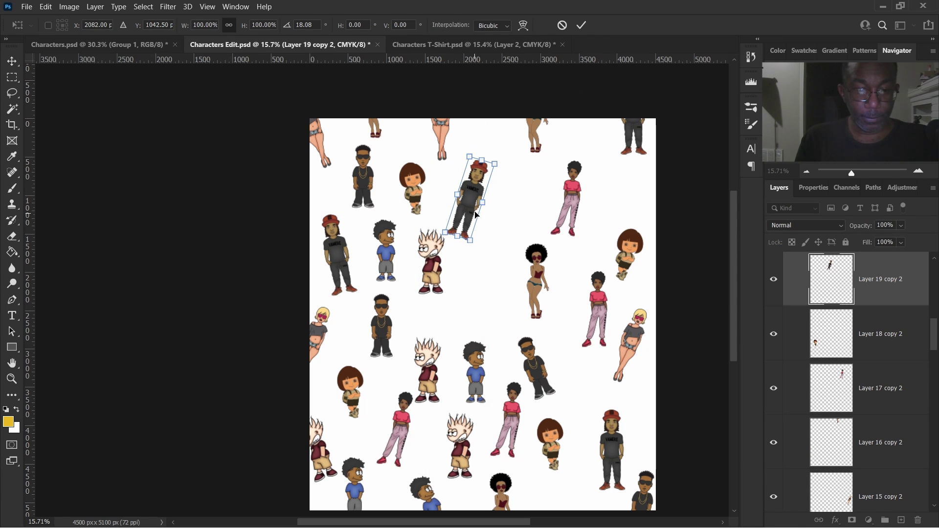
{"action": "key", "text": "Return"}
Shift the afro woman left, and move the tilted gold-chain man, a bob-haired girl and a spiky-haired boy into the upper-right gaps
{"action": "left_click_drag", "start_coordinate": [541, 270], "coordinate": [487, 280]}
{"action": "left_click_drag", "start_coordinate": [532, 354], "coordinate": [515, 188]}
{"action": "left_click_drag", "start_coordinate": [550, 441], "coordinate": [537, 289]}
{"action": "left_click_drag", "start_coordinate": [464, 445], "coordinate": [613, 191]}
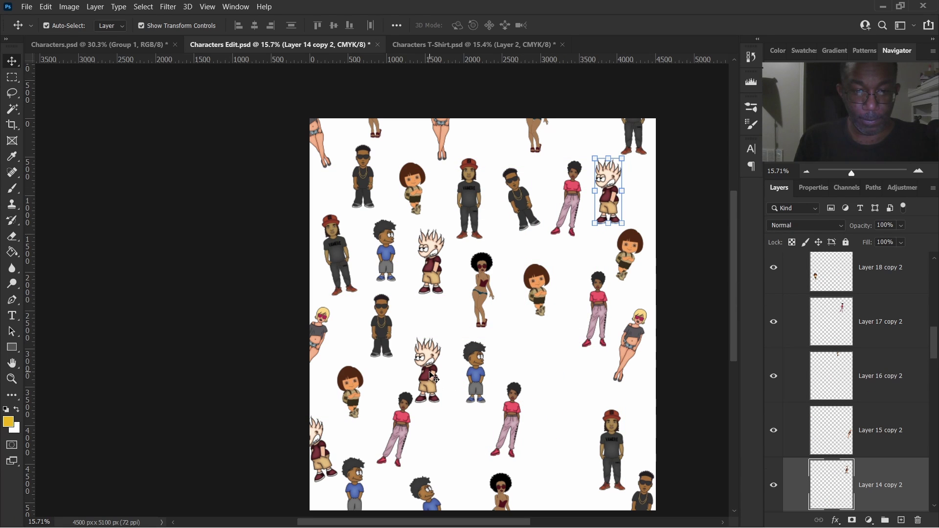
Rearrange a spiky-haired boy, a pink-top woman, a bob-haired girl and the upper red-cap man to even out the canvas's lower half
{"action": "left_click_drag", "start_coordinate": [433, 377], "coordinate": [565, 401]}
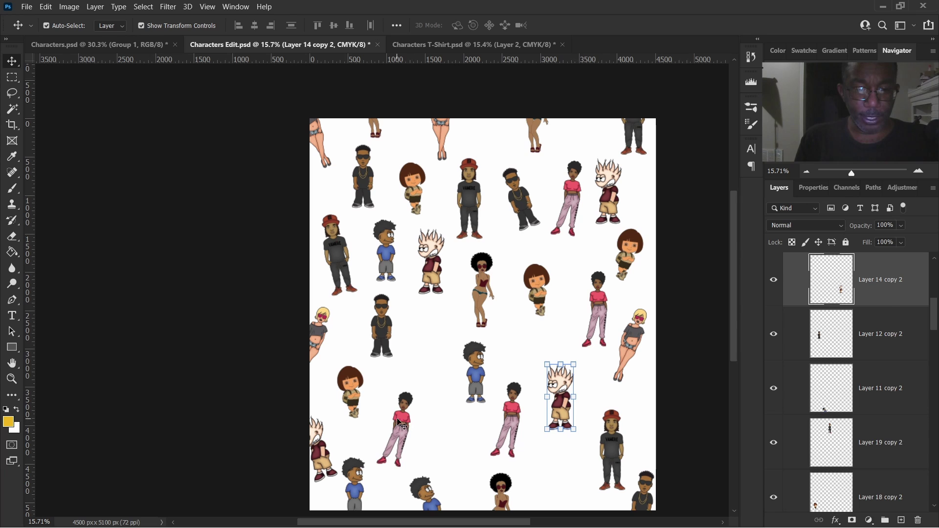
{"action": "left_click_drag", "start_coordinate": [402, 426], "coordinate": [432, 343]}
{"action": "left_click_drag", "start_coordinate": [538, 288], "coordinate": [521, 330]}
{"action": "left_click", "coordinate": [321, 444]}
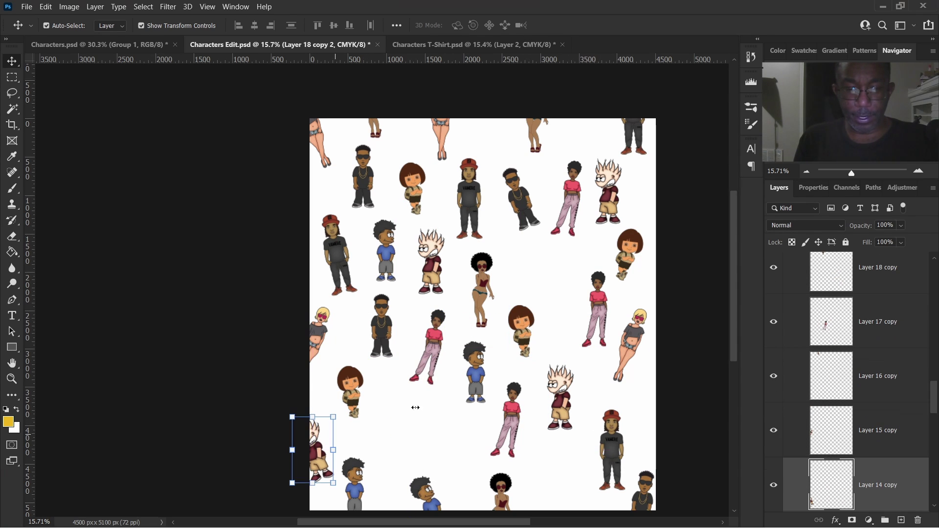
{"action": "left_click_drag", "start_coordinate": [473, 199], "coordinate": [418, 395]}
{"action": "key", "text": "super"}
{"action": "key", "text": "super"}
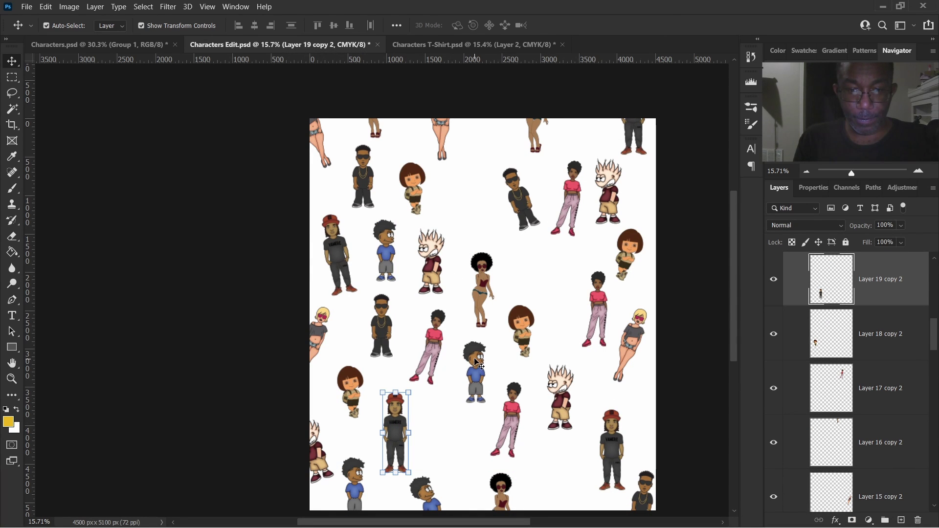
Duplicate the central blue-shirt boy into the upper-row gap, and the corner gold-chain man into the space right of the afro woman
{"action": "left_click_drag", "start_coordinate": [477, 365], "coordinate": [474, 193]}
{"action": "scroll", "coordinate": [553, 291], "scroll_direction": "down", "scroll_amount": 1}
{"action": "left_click", "coordinate": [553, 291]}
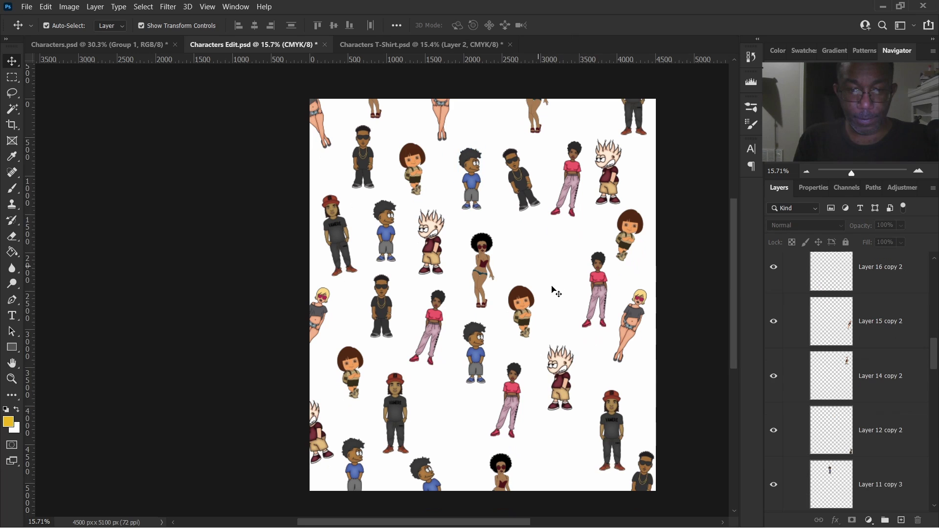
{"action": "scroll", "coordinate": [553, 291], "scroll_direction": "down", "scroll_amount": 2}
{"action": "left_click_drag", "start_coordinate": [646, 438], "coordinate": [545, 220]}
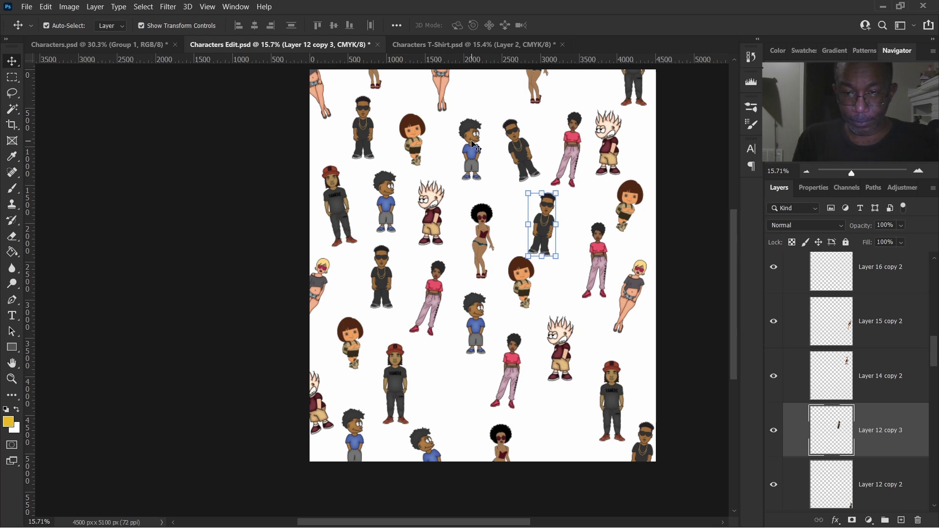
Duplicate the central bob-haired girl to the bottom edge and a spiky-haired boy to the lower middle, and clear the selection
{"action": "left_click_drag", "start_coordinate": [522, 281], "coordinate": [566, 447]}
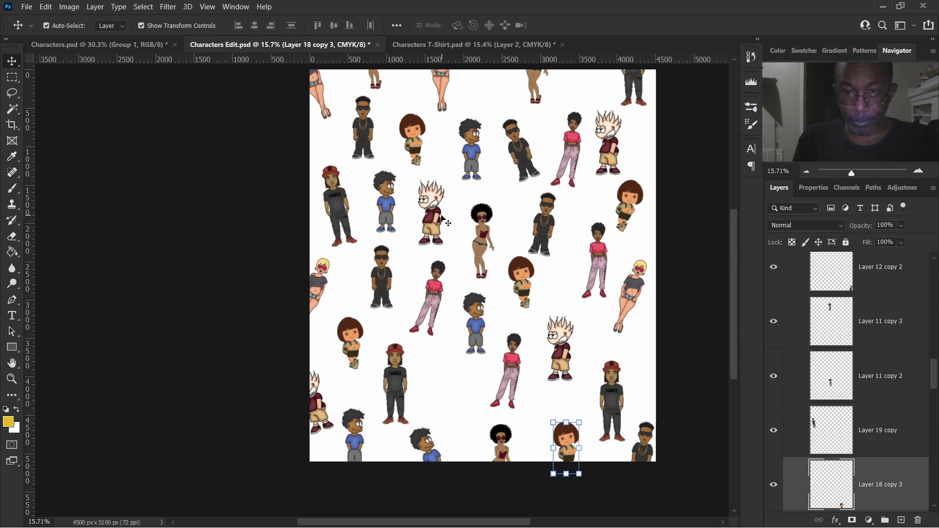
{"action": "left_click_drag", "start_coordinate": [441, 219], "coordinate": [459, 405]}
{"action": "left_click", "coordinate": [517, 316]}
Nudge the right-hand pink-top woman, bob-haired girl and spiky-haired boys, and the red-cap man at the left edge, to even the spacing
{"action": "scroll", "coordinate": [517, 315], "scroll_direction": "down", "scroll_amount": 1}
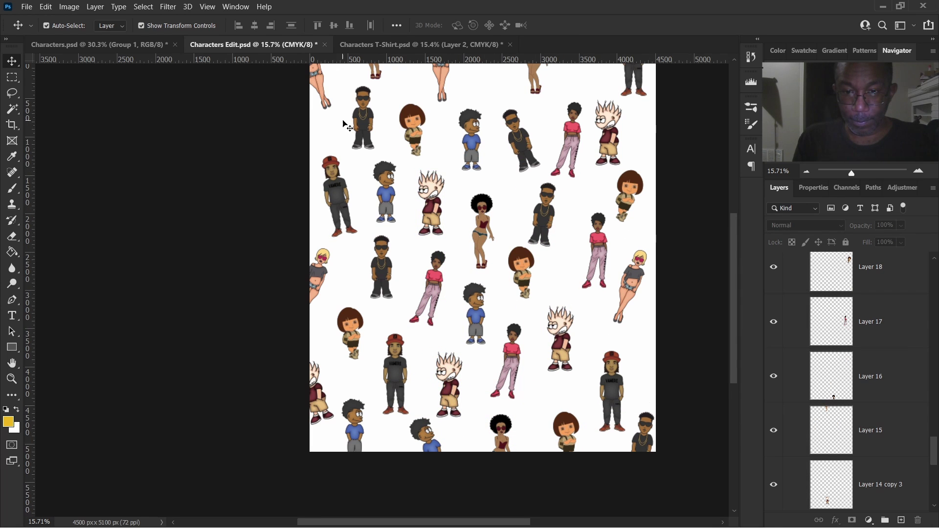
{"action": "left_click_drag", "start_coordinate": [598, 254], "coordinate": [589, 255]}
{"action": "scroll", "coordinate": [624, 142], "scroll_direction": "up", "scroll_amount": 1}
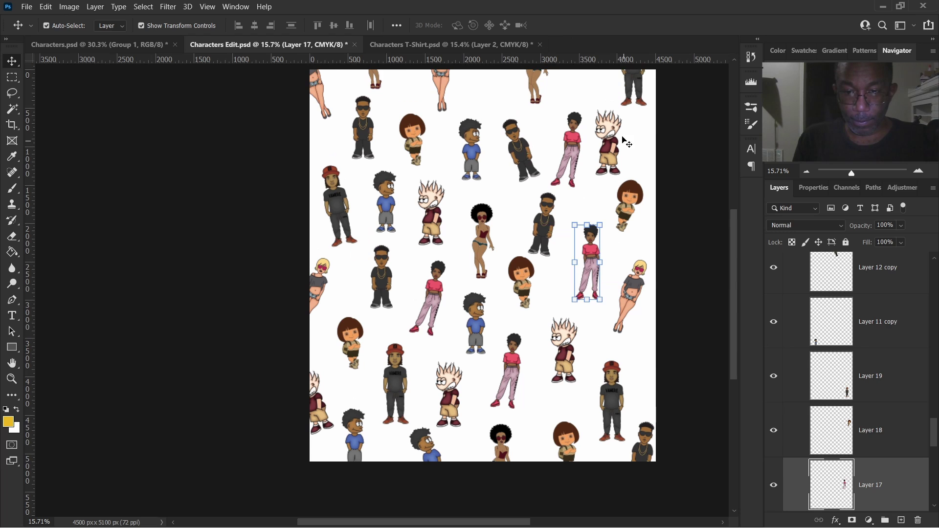
{"action": "left_click", "coordinate": [624, 142]}
{"action": "left_click_drag", "start_coordinate": [631, 205], "coordinate": [638, 214]}
{"action": "left_click_drag", "start_coordinate": [611, 146], "coordinate": [615, 147]}
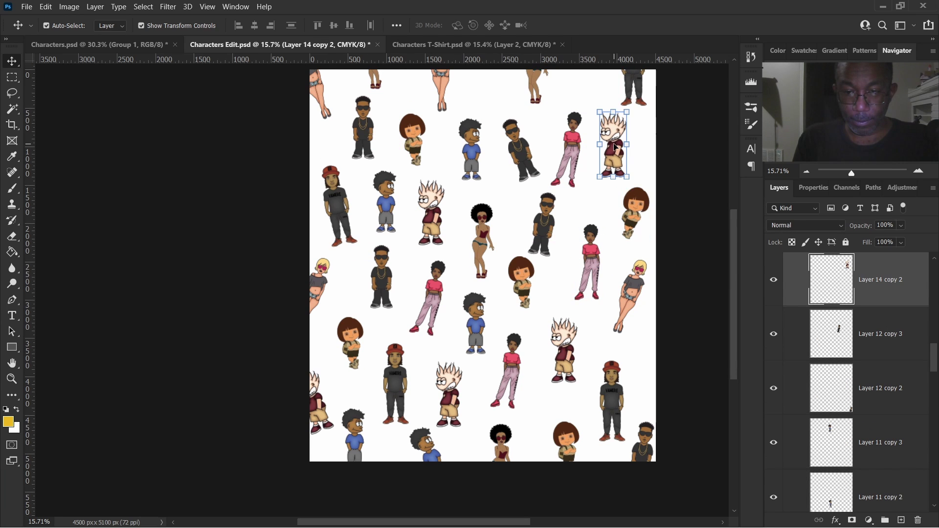
{"action": "mouse_move", "coordinate": [337, 200]}
{"action": "left_mouse_down", "text": "alt"}
{"action": "mouse_move", "coordinate": [348, 194]}
{"action": "mouse_move", "coordinate": [337, 201]}
{"action": "left_mouse_up", "text": "alt"}
{"action": "scroll", "coordinate": [599, 274], "scroll_direction": "down", "scroll_amount": 1}
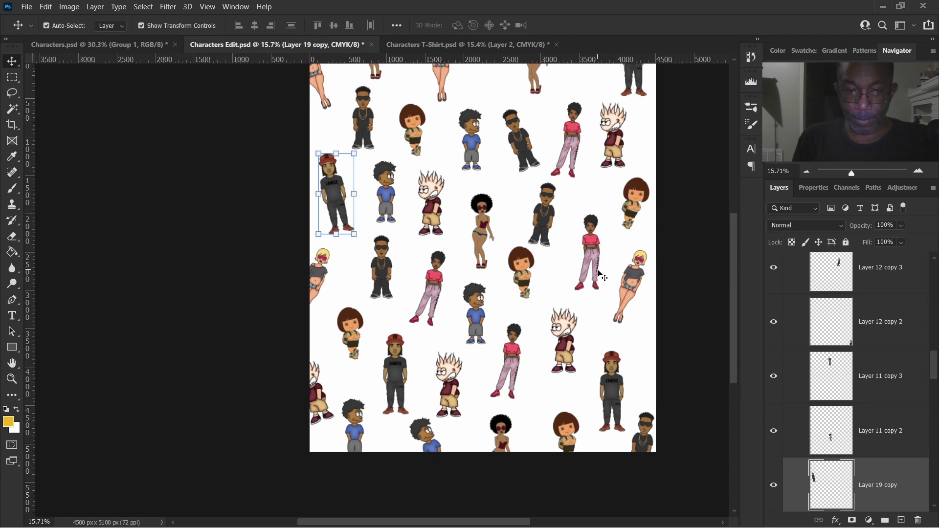
{"action": "scroll", "coordinate": [599, 274], "scroll_direction": "up", "scroll_amount": 1}
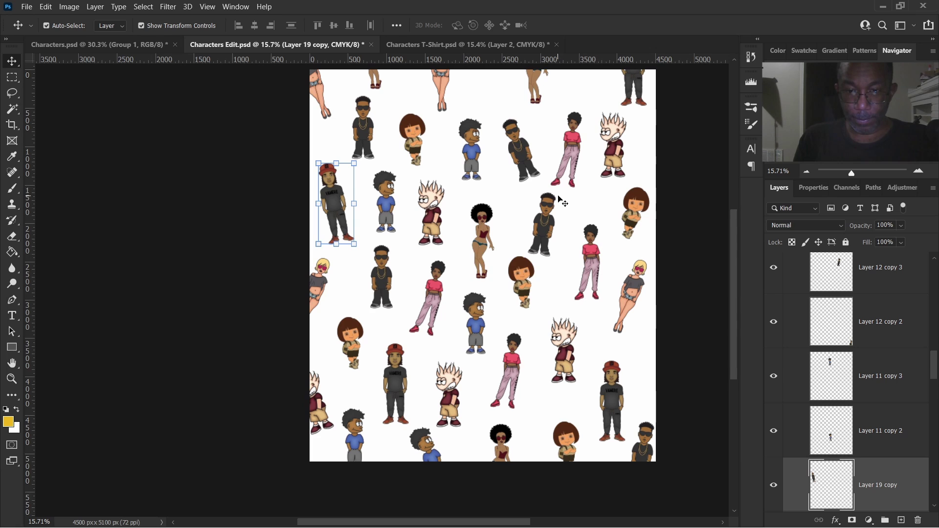
{"action": "scroll", "coordinate": [562, 201], "scroll_direction": "up", "scroll_amount": 1}
{"action": "scroll", "coordinate": [544, 181], "scroll_direction": "up", "scroll_amount": 1}
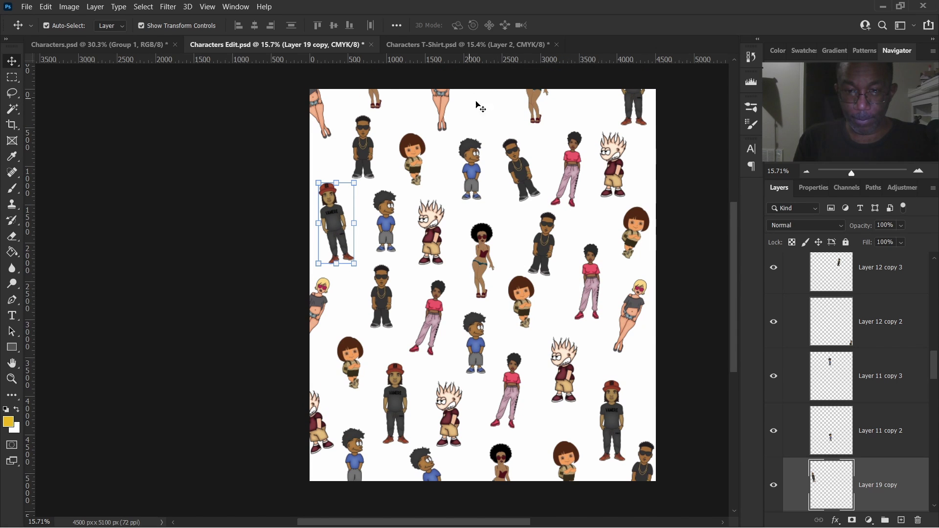
Draw a yellow 232 px square in the gap near the canvas's upper middle and rotate it 45 degrees into a diamond
{"action": "left_click", "coordinate": [462, 285]}
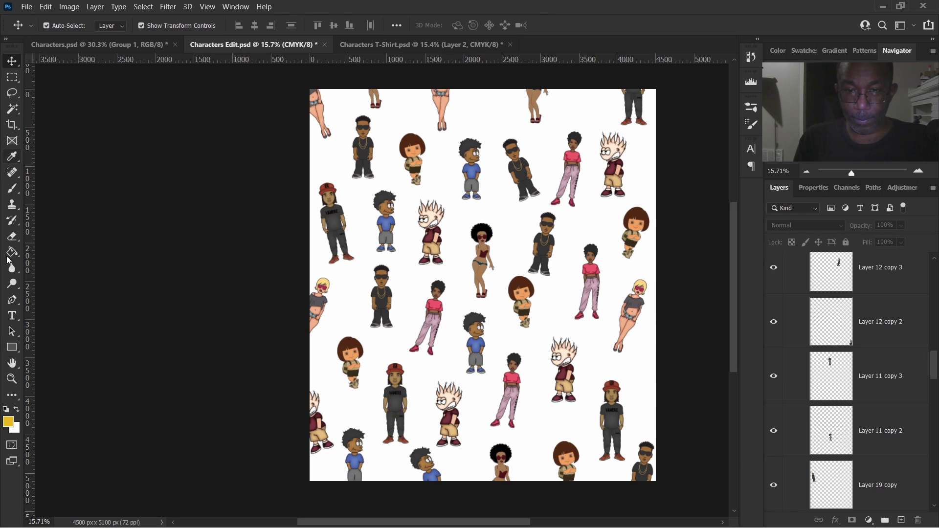
{"action": "left_click", "coordinate": [12, 348]}
{"action": "scroll", "coordinate": [475, 98], "scroll_direction": "up", "scroll_amount": 3}
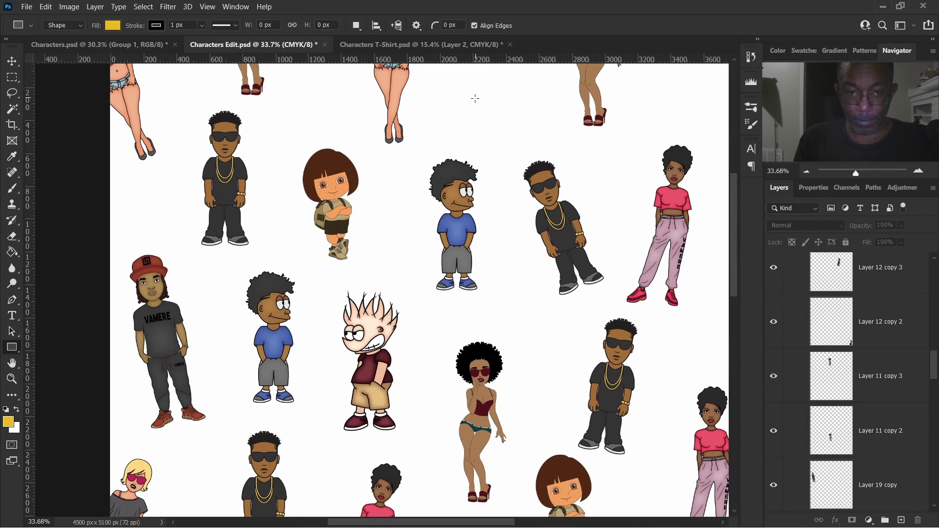
{"action": "left_click_drag", "start_coordinate": [495, 119], "coordinate": [515, 137]}
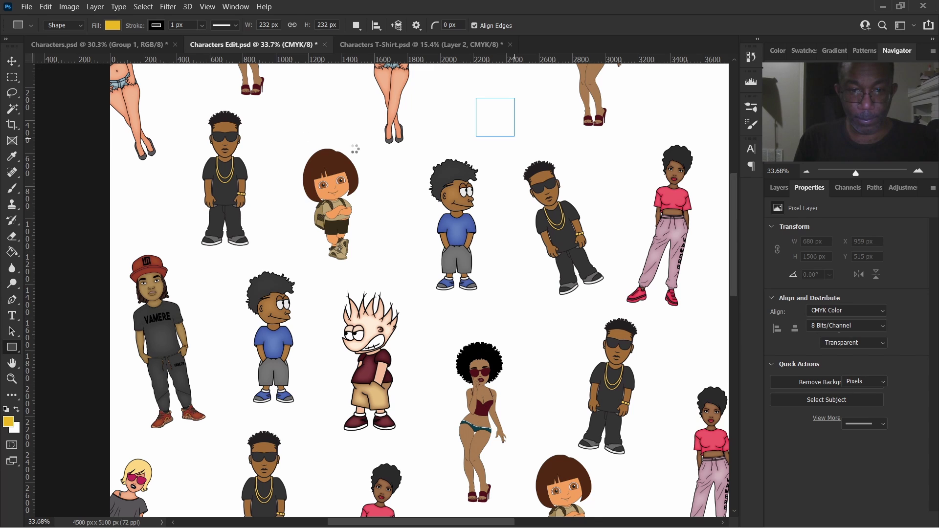
{"action": "key", "text": "ctrl+t"}
{"action": "left_click_drag", "start_coordinate": [526, 93], "coordinate": [536, 113]}
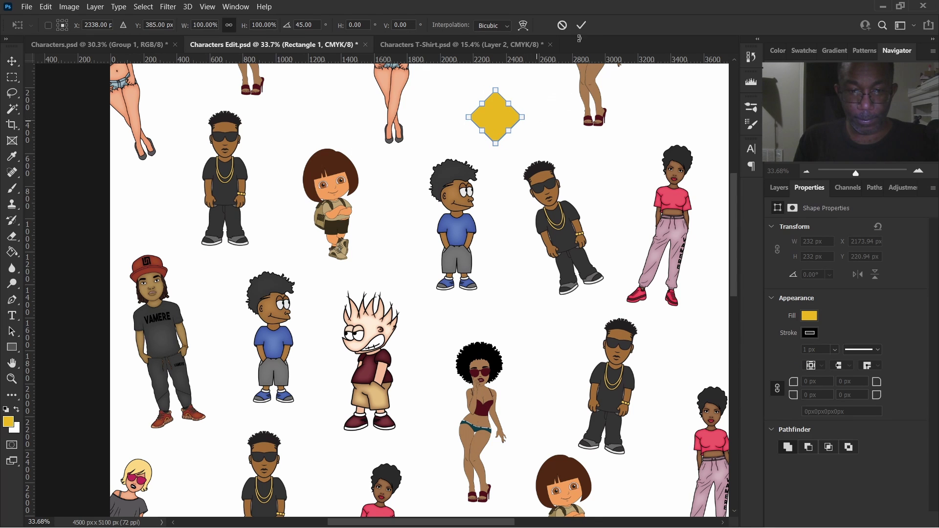
{"action": "left_click", "coordinate": [582, 25]}
Scale the diamond down and place three copies in the gaps around the upper-right tilted gold-chain man and pink-top woman
{"action": "scroll", "coordinate": [489, 195], "scroll_direction": "down", "scroll_amount": 3}
{"action": "key", "text": "ctrl+t"}
{"action": "left_click_drag", "start_coordinate": [501, 146], "coordinate": [594, 294]}
{"action": "left_click", "coordinate": [582, 25]}
{"action": "scroll", "coordinate": [482, 162], "scroll_direction": "down", "scroll_amount": 1}
{"action": "scroll", "coordinate": [592, 132], "scroll_direction": "up", "scroll_amount": 1}
{"action": "scroll", "coordinate": [593, 117], "scroll_direction": "up", "scroll_amount": 1}
{"action": "scroll", "coordinate": [593, 293], "scroll_direction": "down", "scroll_amount": 1}
{"action": "left_click_drag", "start_coordinate": [594, 245], "coordinate": [468, 245]}
{"action": "scroll", "coordinate": [509, 240], "scroll_direction": "down", "scroll_amount": 1}
Move the four diamond layers out of Group 1 and put them in their own group above it
{"action": "key", "text": "F7"}
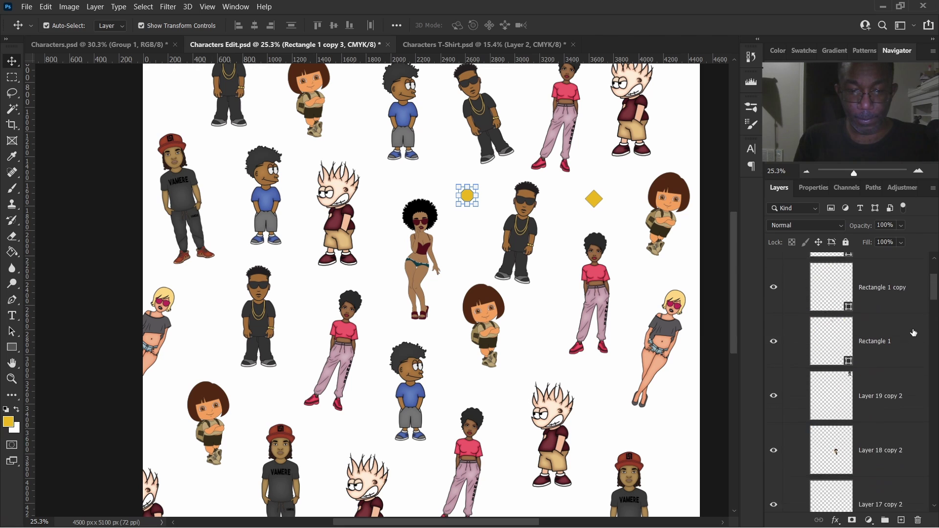
{"action": "scroll", "coordinate": [543, 219], "scroll_direction": "up", "scroll_amount": 1}
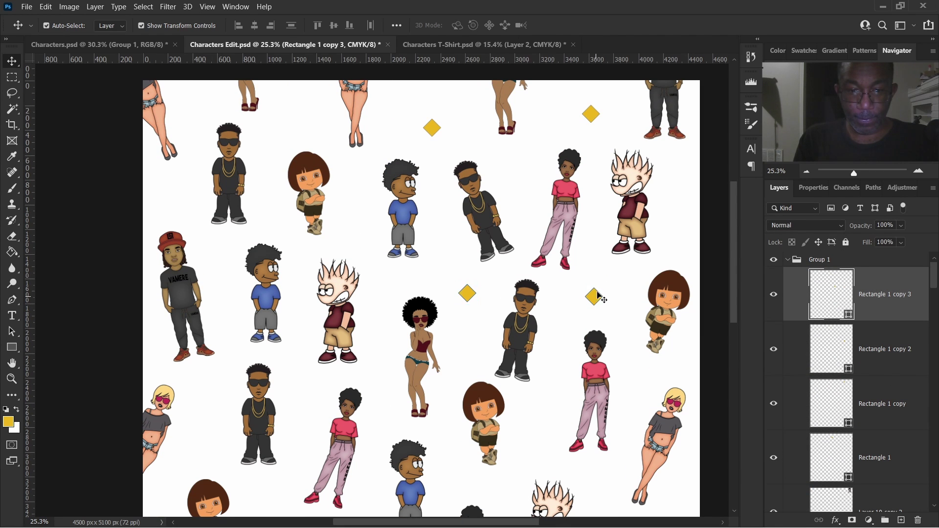
{"action": "key", "text": "alt+shift+bracketleft"}
{"action": "key", "text": "alt+shift+bracketleft"}
{"action": "key", "text": "alt+shift+bracketleft"}
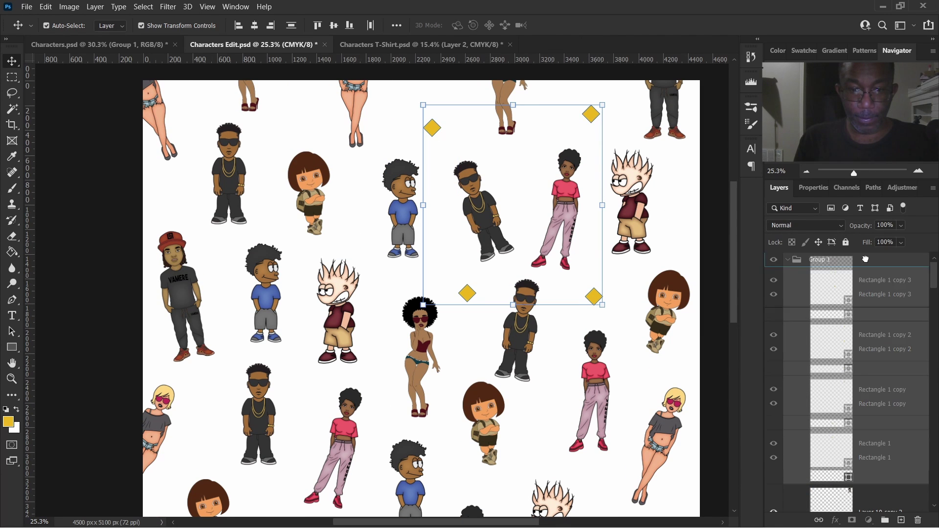
{"action": "key", "text": "ctrl+bracketright"}
{"action": "key", "text": "ctrl+g"}
Duplicate the diamond beside the central bob-haired girl, near the bottom middle, beside the lower-left spiky-haired boy, and left of the left-hand gold-chain man
{"action": "scroll", "coordinate": [468, 264], "scroll_direction": "down", "scroll_amount": 1}
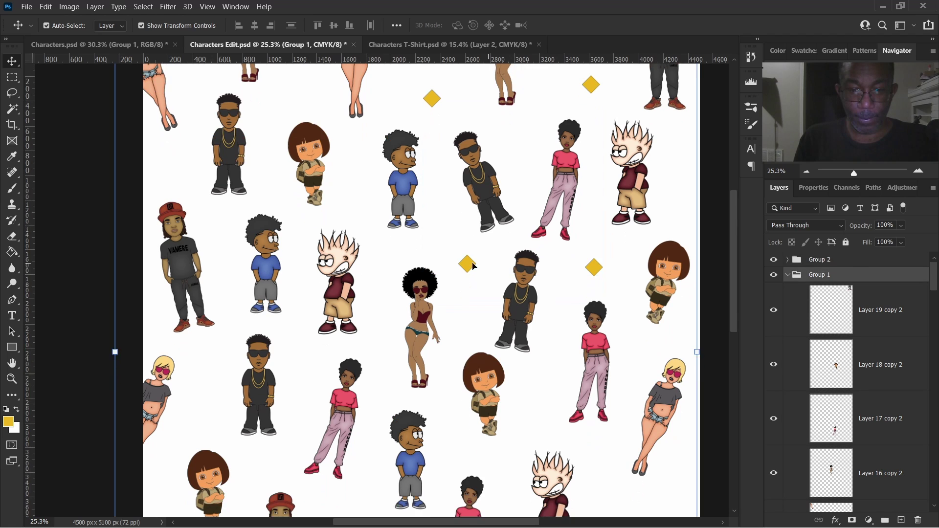
{"action": "left_click", "coordinate": [467, 263]}
{"action": "scroll", "coordinate": [467, 263], "scroll_direction": "down", "scroll_amount": 3}
{"action": "scroll", "coordinate": [469, 217], "scroll_direction": "up", "scroll_amount": 2}
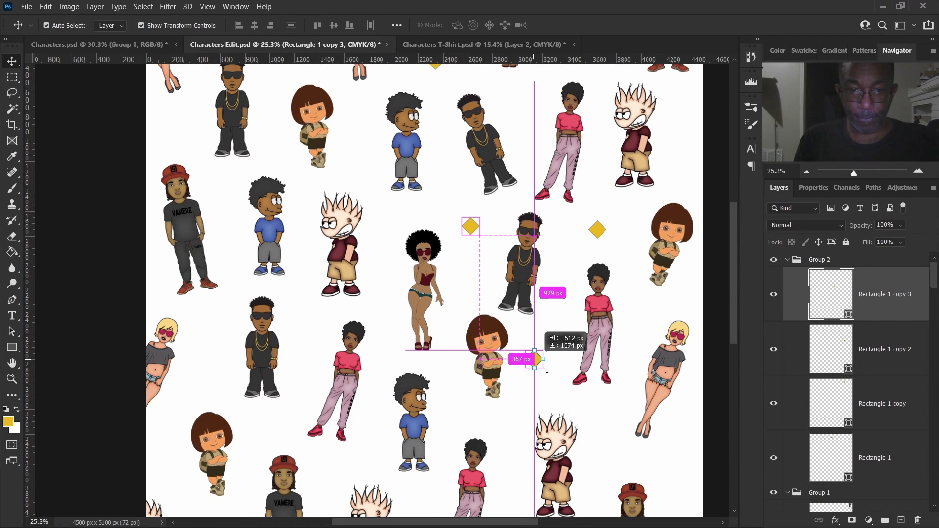
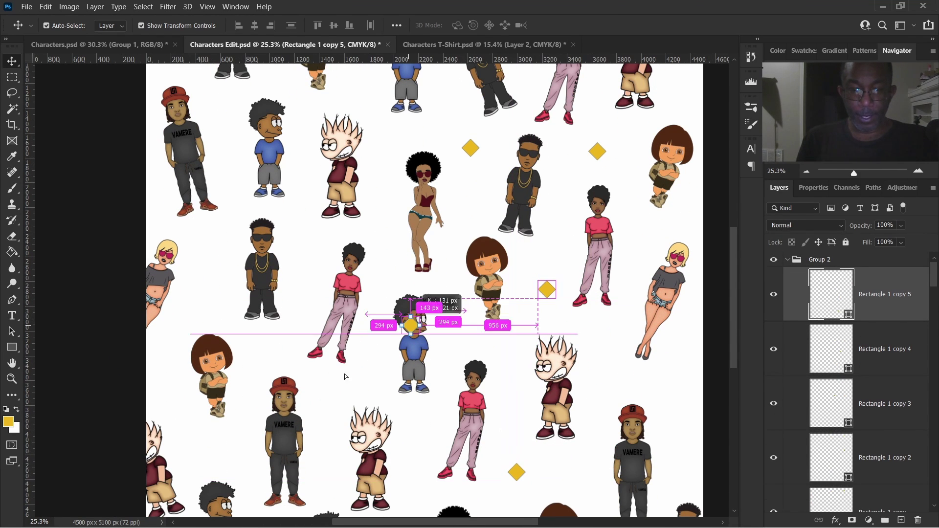
{"action": "scroll", "coordinate": [336, 395], "scroll_direction": "down", "scroll_amount": 1}
{"action": "left_click_drag", "start_coordinate": [336, 358], "coordinate": [211, 221]}
Duplicate the diamond above the lower-right red-cap man and into the upper-left gap above the bob-haired girl, and clear the selection
{"action": "scroll", "coordinate": [212, 221], "scroll_direction": "down", "scroll_amount": 2}
{"action": "left_click_drag", "start_coordinate": [335, 275], "coordinate": [671, 272]}
{"action": "scroll", "coordinate": [537, 309], "scroll_direction": "down", "scroll_amount": 2}
{"action": "scroll", "coordinate": [537, 309], "scroll_direction": "down", "scroll_amount": 1}
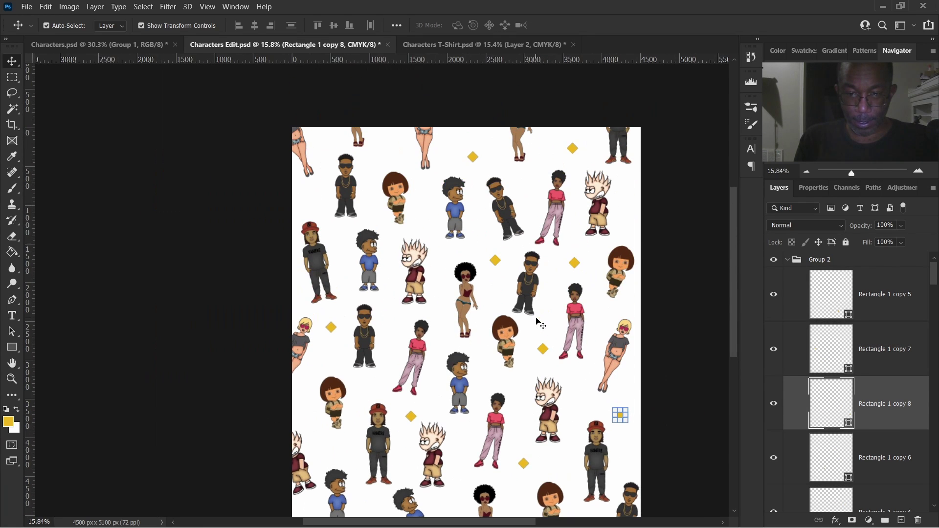
{"action": "left_click_drag", "start_coordinate": [491, 260], "coordinate": [387, 152]}
{"action": "scroll", "coordinate": [517, 277], "scroll_direction": "down", "scroll_amount": 1}
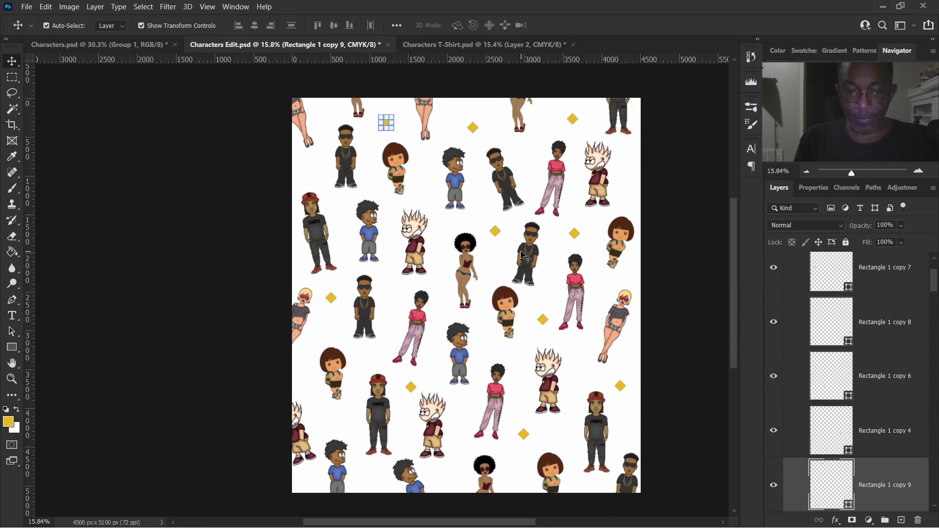
{"action": "left_click", "coordinate": [335, 237]}
Examine the diamond spacing across the canvas and compare the design with Group 2 hidden and shown
{"action": "scroll", "coordinate": [584, 238], "scroll_direction": "down", "scroll_amount": 2}
{"action": "scroll", "coordinate": [512, 268], "scroll_direction": "up", "scroll_amount": 4}
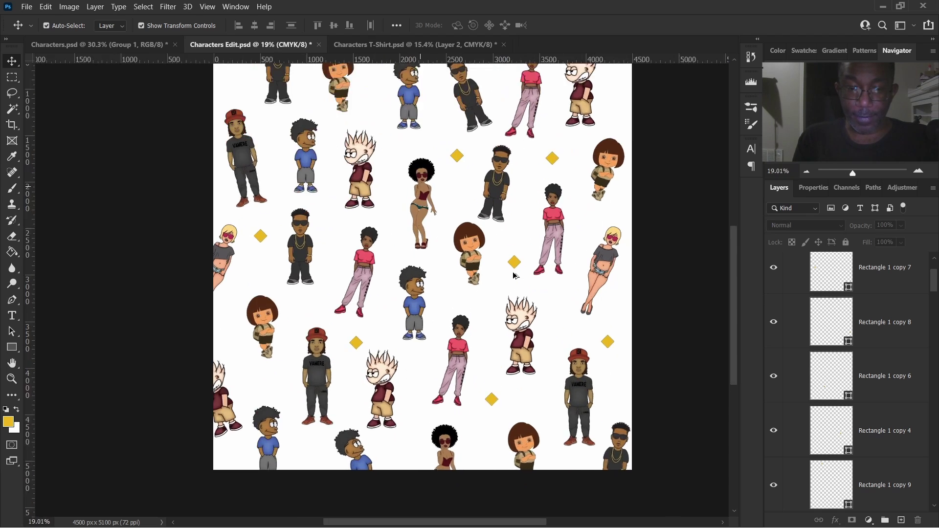
{"action": "scroll", "coordinate": [513, 273], "scroll_direction": "down", "scroll_amount": 4}
{"action": "scroll", "coordinate": [539, 329], "scroll_direction": "up", "scroll_amount": 2}
{"action": "scroll", "coordinate": [538, 329], "scroll_direction": "down", "scroll_amount": 3}
{"action": "scroll", "coordinate": [538, 329], "scroll_direction": "up", "scroll_amount": 2}
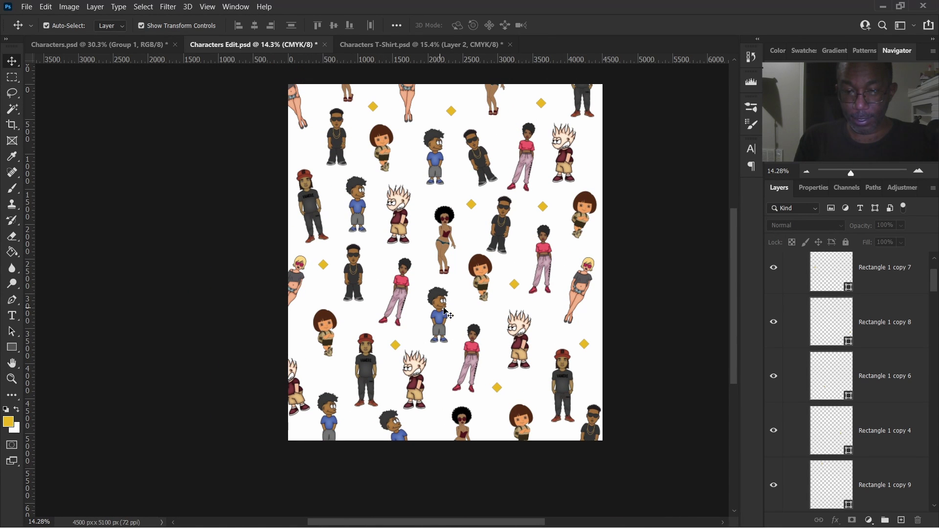
{"action": "scroll", "coordinate": [803, 272], "scroll_direction": "up", "scroll_amount": 3}
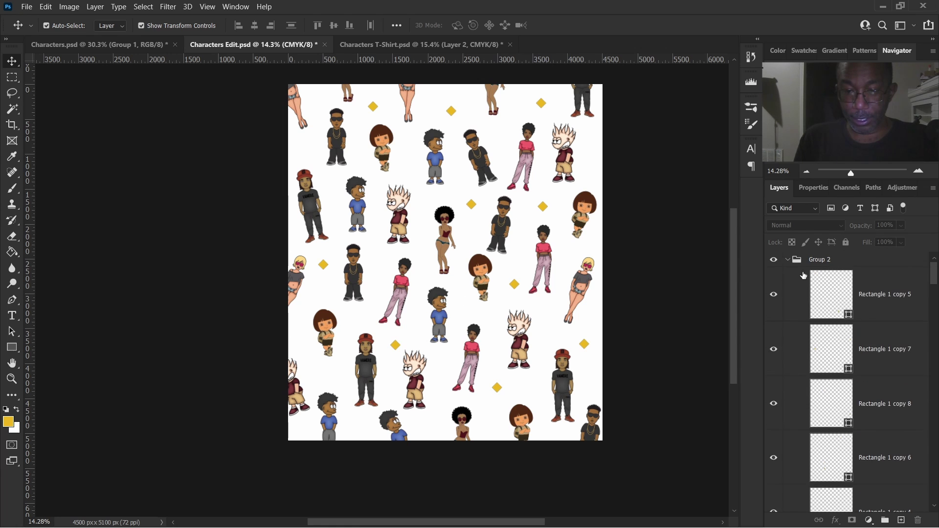
{"action": "left_click", "coordinate": [773, 260]}
{"action": "left_click", "coordinate": [773, 260]}
Duplicate diamonds to the left edge, the gap above the left-hand red-cap man, and the bottom edge beside the blue-shirt boy
{"action": "left_click", "coordinate": [321, 270]}
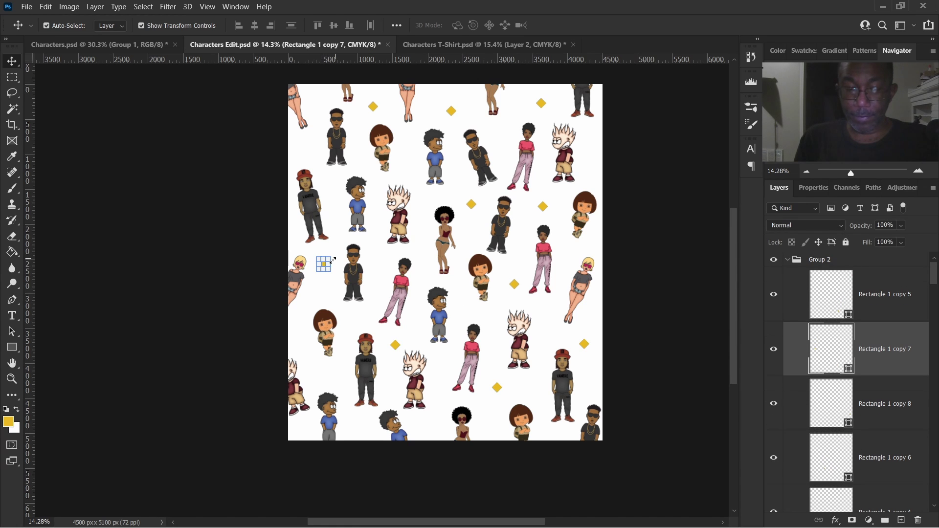
{"action": "scroll", "coordinate": [321, 270], "scroll_direction": "up", "scroll_amount": 2}
{"action": "scroll", "coordinate": [319, 293], "scroll_direction": "up", "scroll_amount": 2}
{"action": "left_click_drag", "start_coordinate": [320, 335], "coordinate": [255, 342]}
{"action": "scroll", "coordinate": [260, 255], "scroll_direction": "down", "scroll_amount": 2}
{"action": "scroll", "coordinate": [255, 318], "scroll_direction": "down", "scroll_amount": 5}
{"action": "left_click_drag", "start_coordinate": [445, 231], "coordinate": [380, 399]}
{"action": "scroll", "coordinate": [424, 289], "scroll_direction": "down", "scroll_amount": 2}
{"action": "scroll", "coordinate": [444, 280], "scroll_direction": "down", "scroll_amount": 2}
{"action": "scroll", "coordinate": [444, 280], "scroll_direction": "up", "scroll_amount": 3}
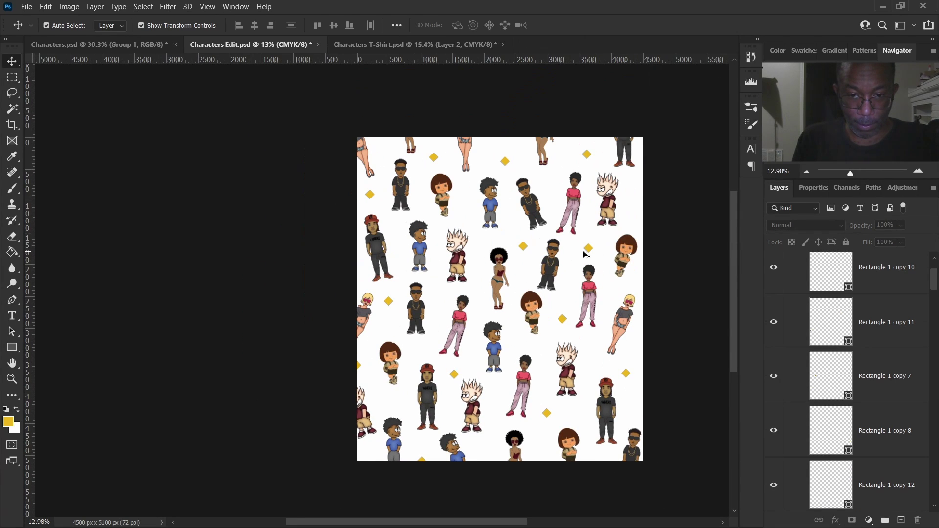
Duplicate a diamond to the right edge beside the upper spiky-haired boy, cropped by the canvas, and clear the selection
{"action": "left_click", "coordinate": [659, 205]}
{"action": "key", "text": "ctrl+z"}
{"action": "left_click", "coordinate": [682, 224]}
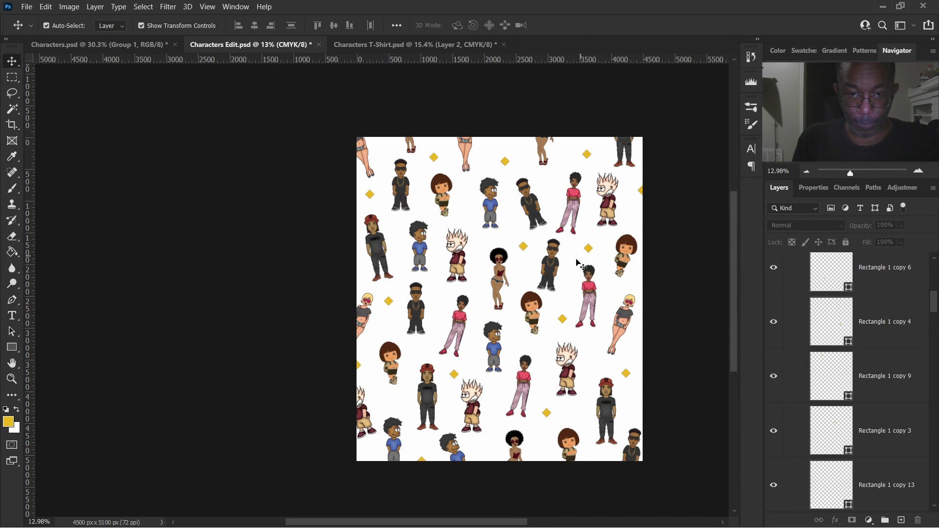
{"action": "scroll", "coordinate": [562, 266], "scroll_direction": "down", "scroll_amount": 2}
{"action": "scroll", "coordinate": [563, 266], "scroll_direction": "right", "scroll_amount": 2}
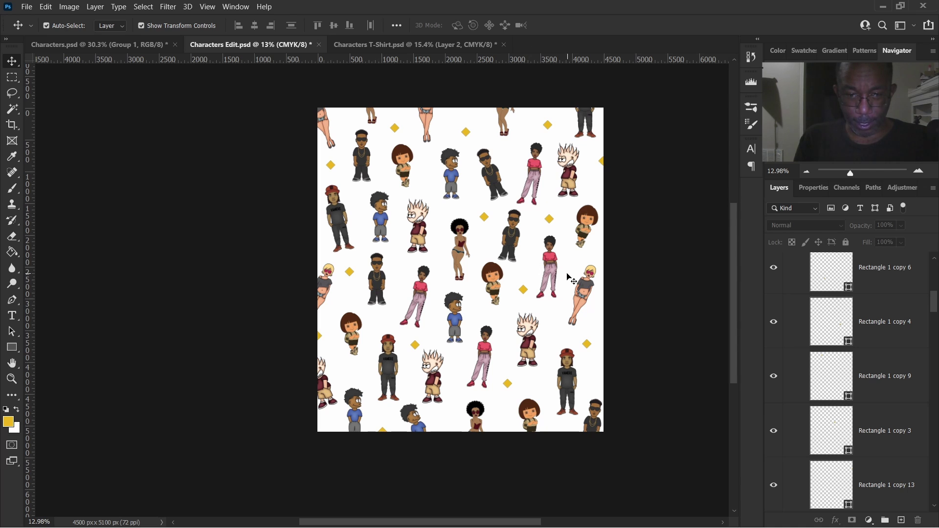
Collapse Group 2 and Group 1 and unlock the white background Layer 10
{"action": "scroll", "coordinate": [812, 282], "scroll_direction": "up", "scroll_amount": 6}
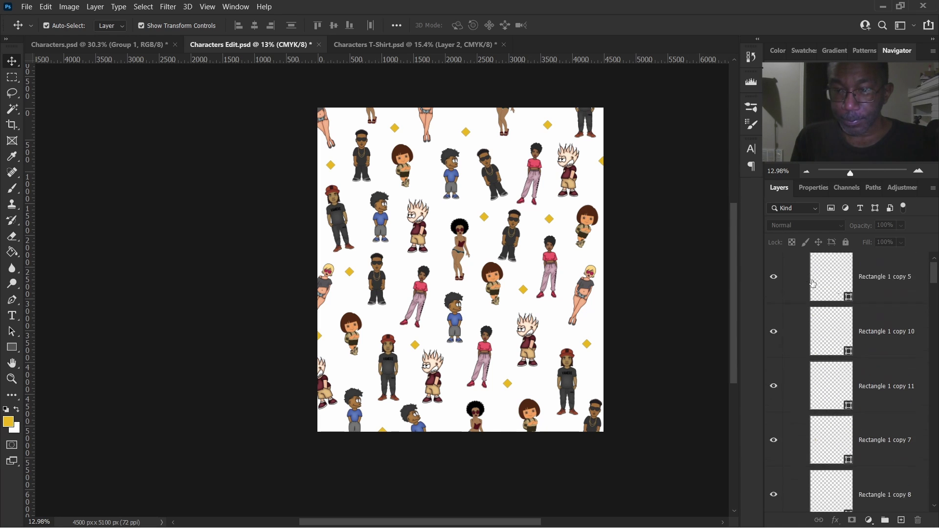
{"action": "scroll", "coordinate": [812, 283], "scroll_direction": "up", "scroll_amount": 1}
{"action": "left_click", "coordinate": [788, 259]}
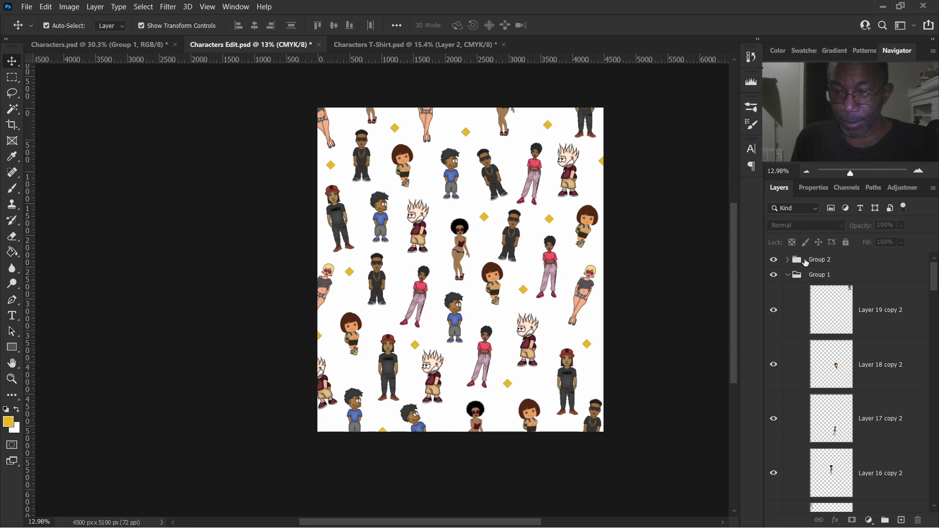
{"action": "left_click", "coordinate": [788, 276]}
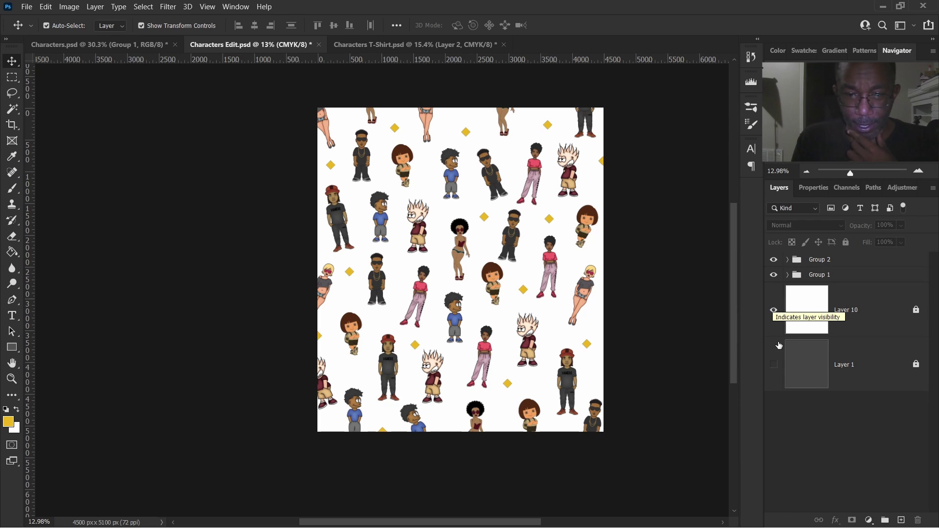
{"action": "left_click", "coordinate": [916, 310]}
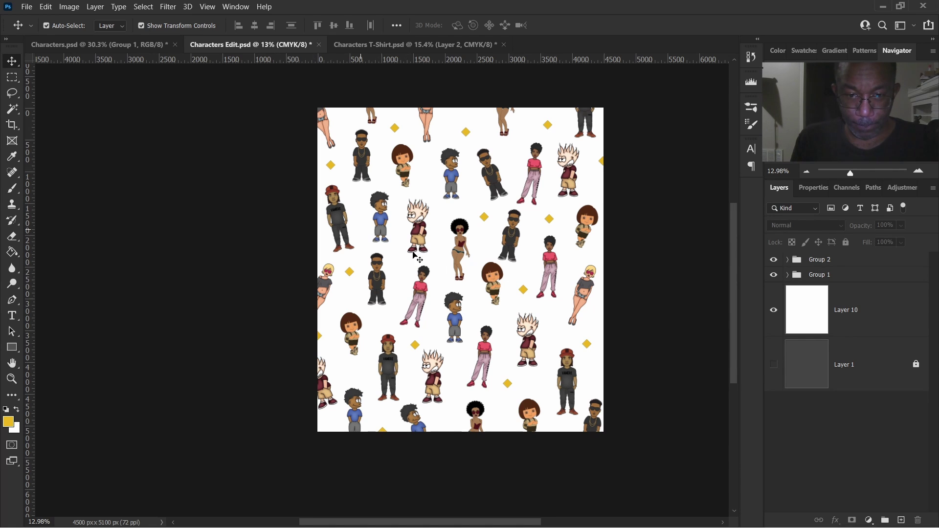
Select the whole canvas and paste a merged copy of the visible artwork as a new top layer
{"action": "scroll", "coordinate": [483, 283], "scroll_direction": "up", "scroll_amount": 2}
{"action": "scroll", "coordinate": [483, 283], "scroll_direction": "down", "scroll_amount": 2}
{"action": "scroll", "coordinate": [483, 283], "scroll_direction": "up", "scroll_amount": 1}
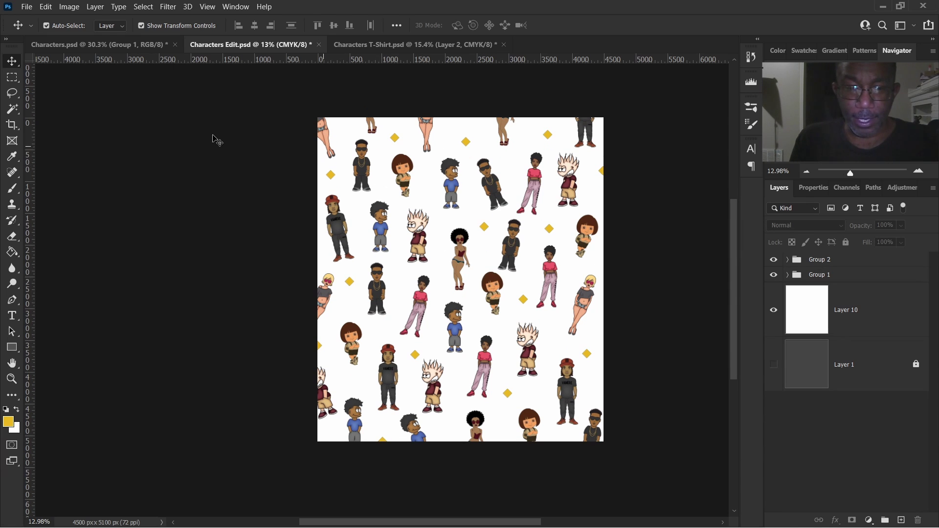
{"action": "scroll", "coordinate": [345, 205], "scroll_direction": "up", "scroll_amount": 3}
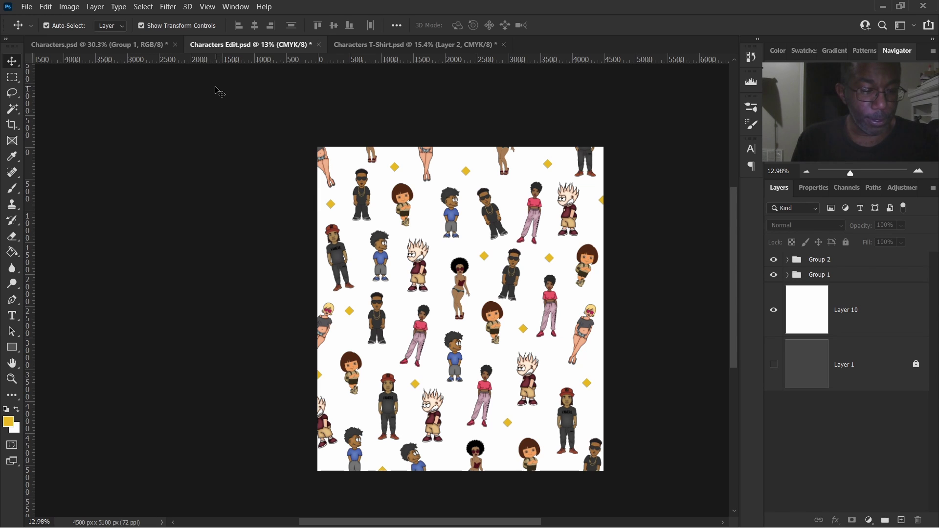
{"action": "key", "text": "ctrl+a"}
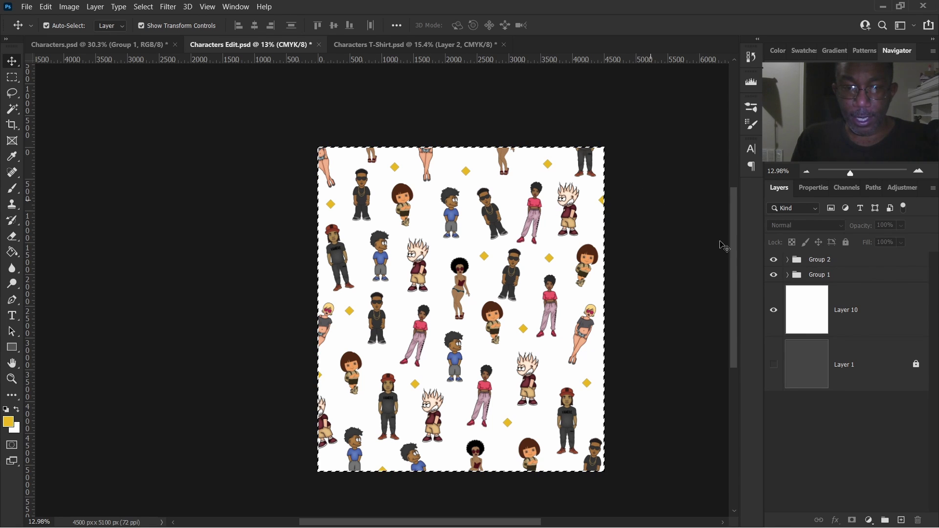
{"action": "left_click", "coordinate": [12, 77]}
{"action": "left_click", "coordinate": [147, 169]}
{"action": "left_click", "coordinate": [13, 60]}
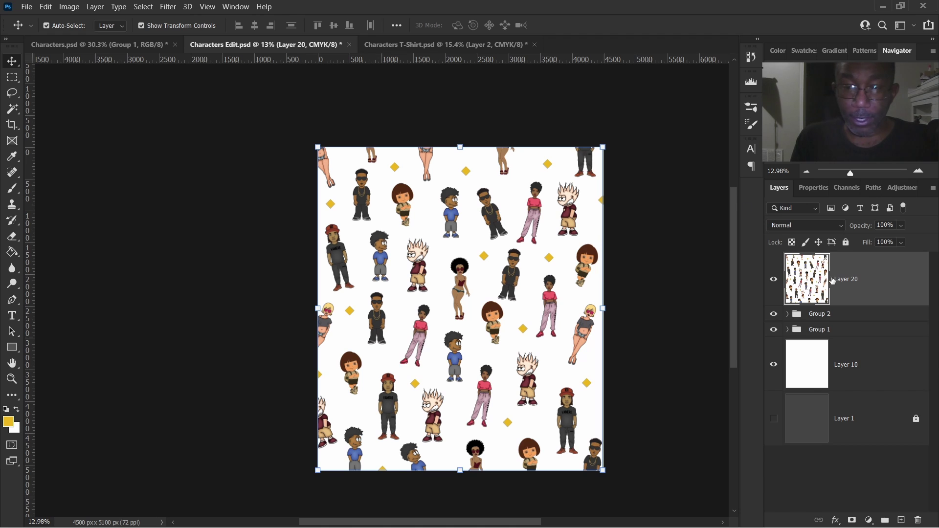
Duplicate the merged pattern layer into the Characters T-Shirt.psd document
{"action": "right_click", "coordinate": [868, 270]}
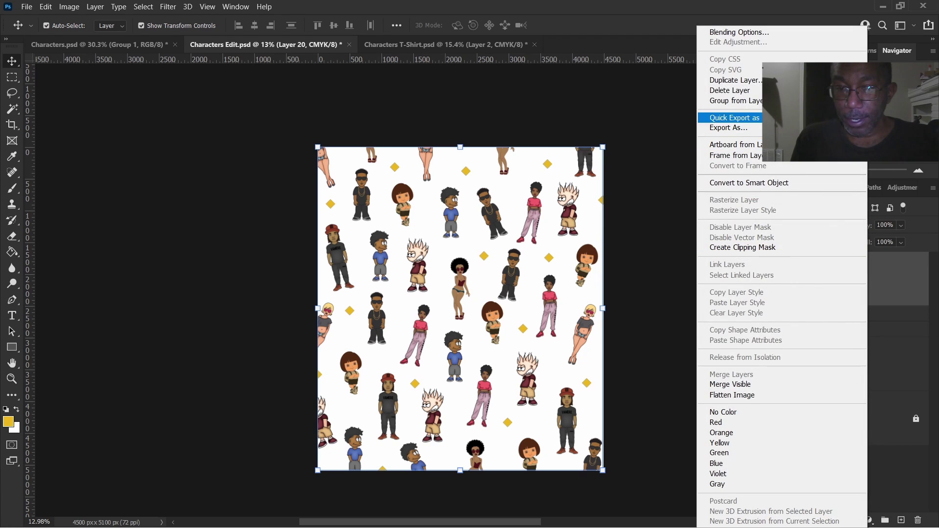
{"action": "left_click", "coordinate": [734, 80]}
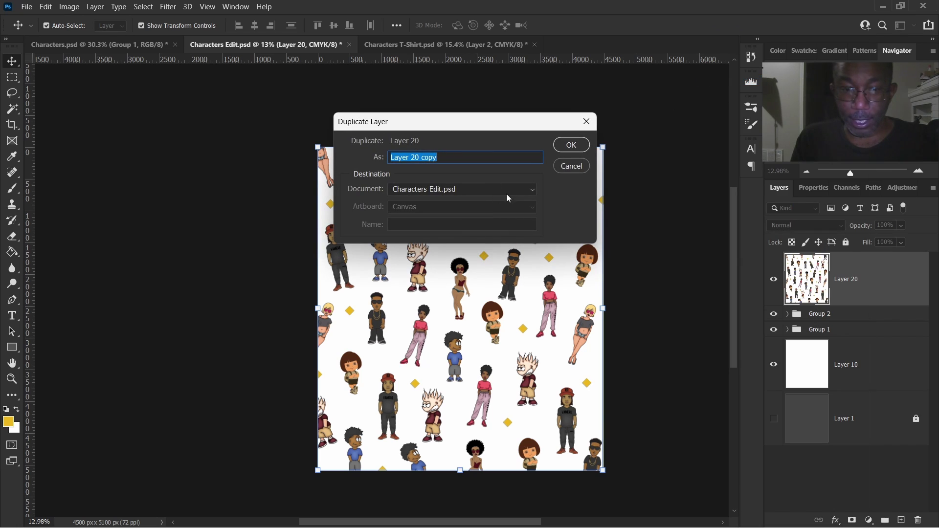
{"action": "left_click", "coordinate": [532, 192]}
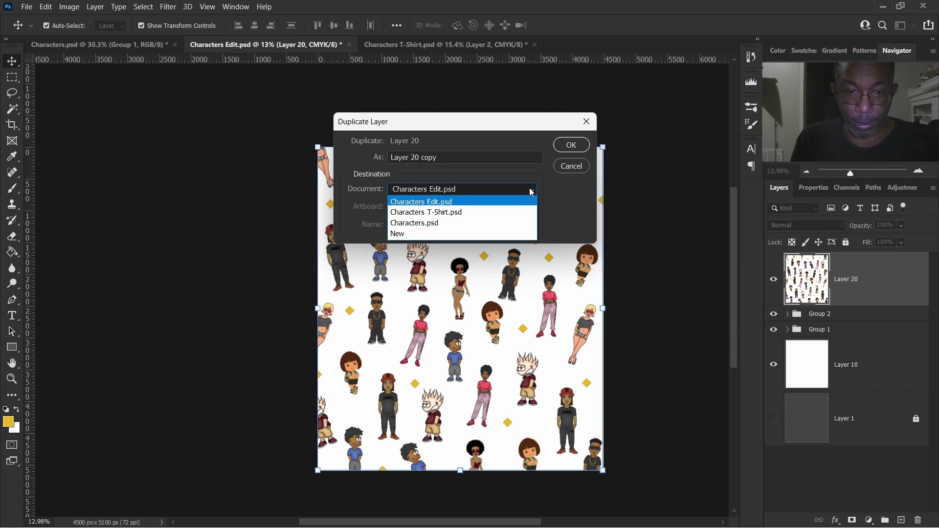
{"action": "left_click", "coordinate": [499, 217]}
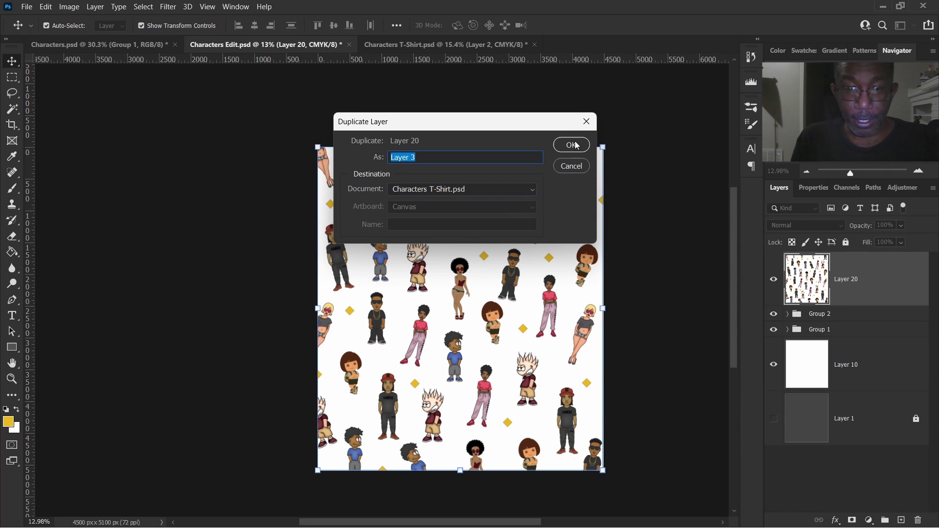
{"action": "left_click", "coordinate": [577, 145]}
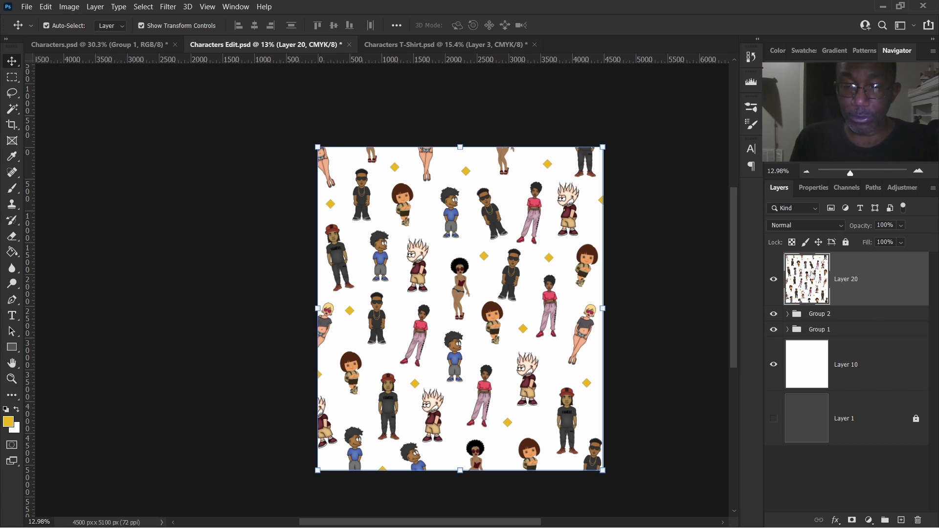
Switch to the Characters T-Shirt.psd document and select the pattern layer above the shirt
{"action": "left_click_drag", "start_coordinate": [487, 207], "coordinate": [469, 306]}
{"action": "key", "text": "ctrl+z"}
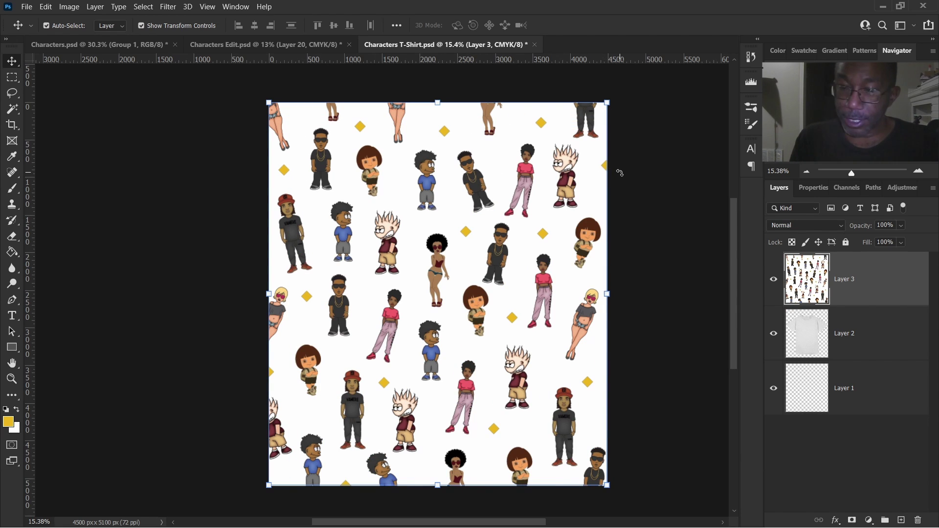
{"action": "left_click", "coordinate": [658, 250]}
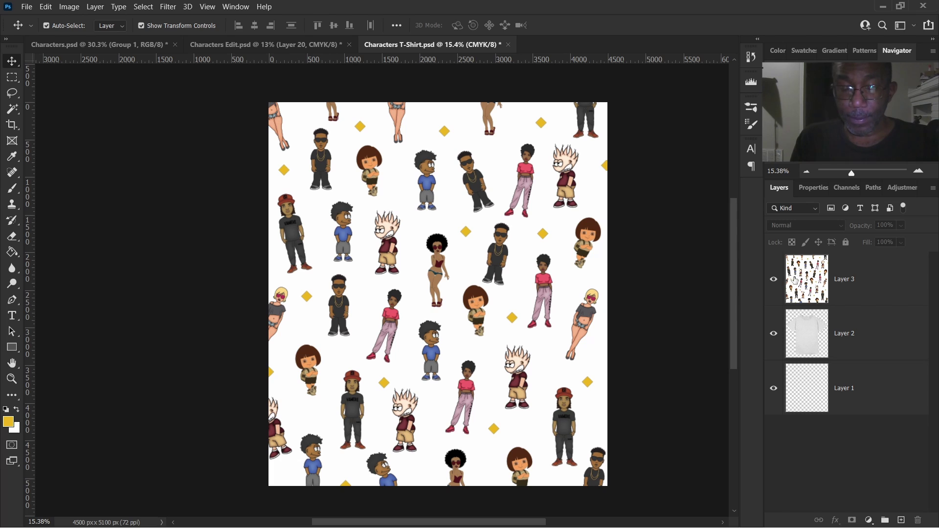
{"action": "left_click", "coordinate": [806, 288]}
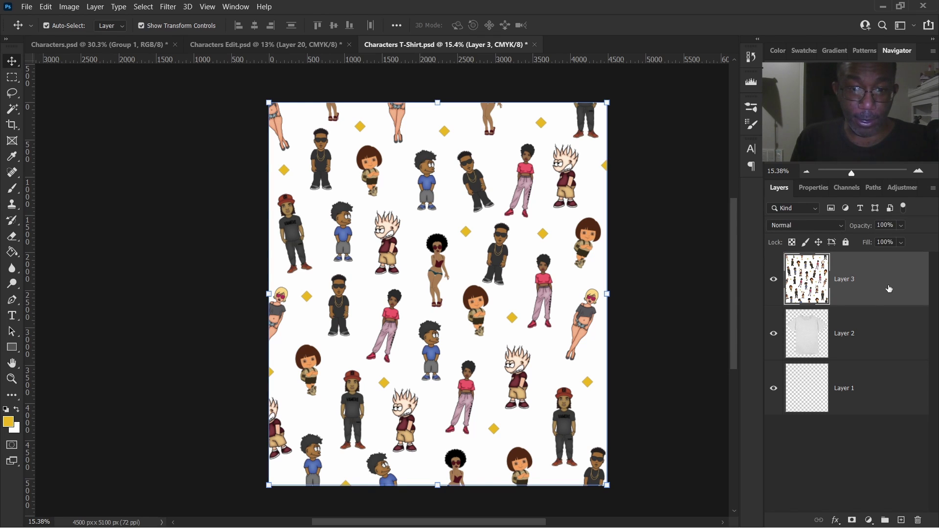
Clip the pattern Layer 3 to the shirt in Layer 2 and set its blend mode to Linear Burn
{"action": "left_click_drag", "start_coordinate": [806, 314], "coordinate": [807, 306]}
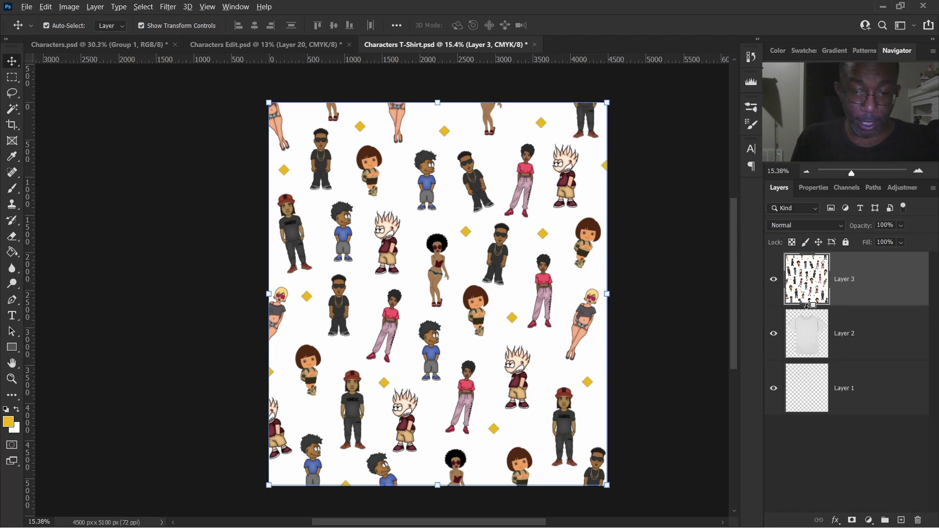
{"action": "left_click", "coordinate": [807, 306], "text": "alt"}
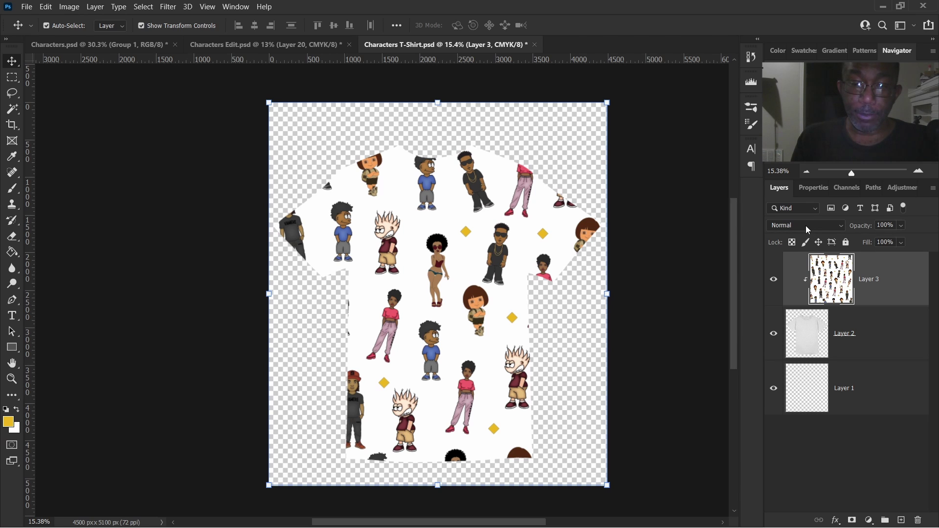
{"action": "left_click", "coordinate": [806, 225]}
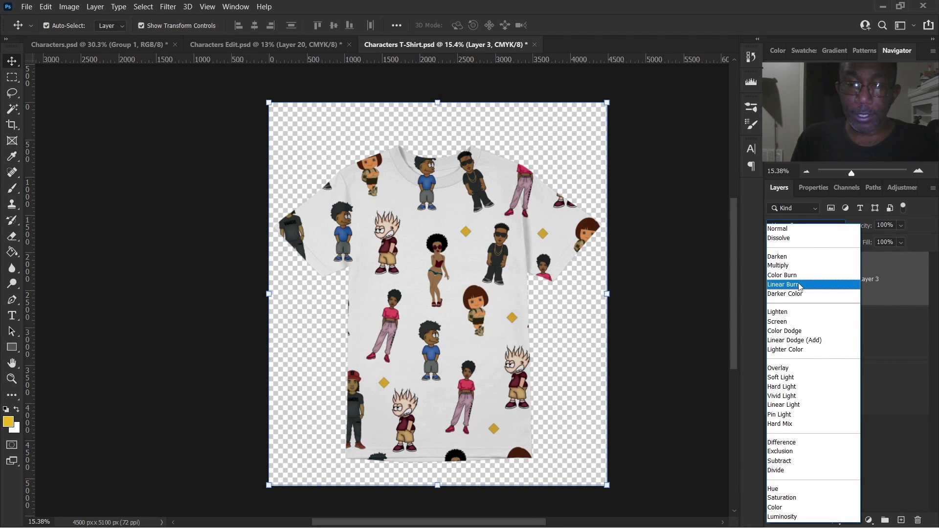
{"action": "left_click", "coordinate": [801, 287]}
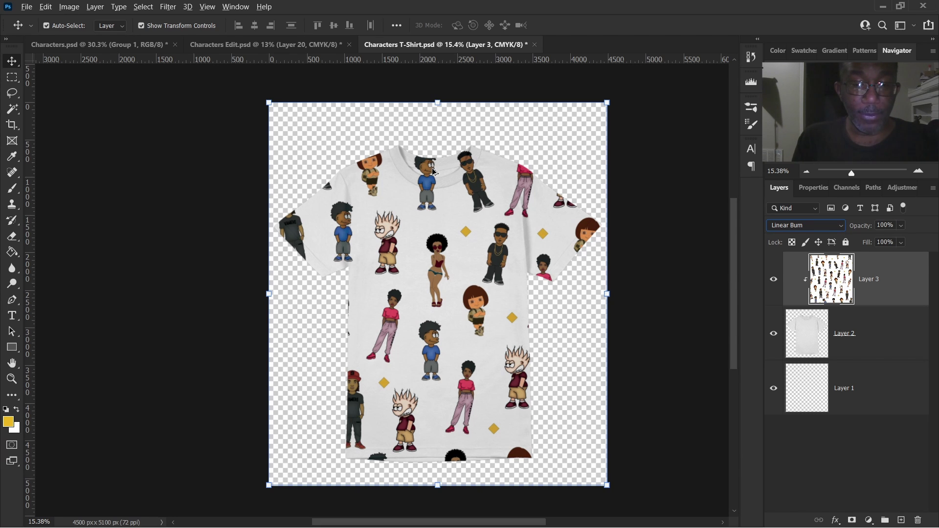
{"action": "left_click", "coordinate": [645, 159]}
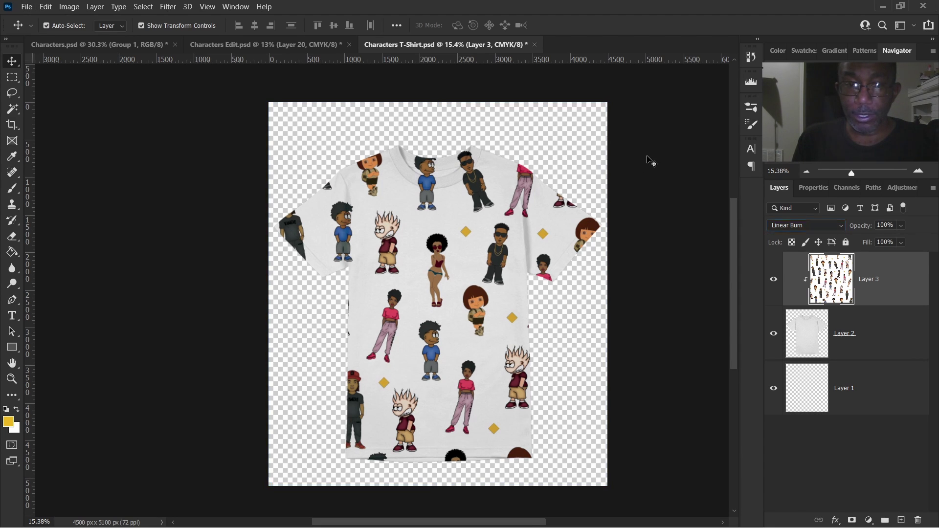
Examine how the shirt's fabric texture shows through the characters at the collar, across the body and along the bottom hem
{"action": "scroll", "coordinate": [433, 152], "scroll_direction": "up", "scroll_amount": 2}
{"action": "scroll", "coordinate": [434, 159], "scroll_direction": "up", "scroll_amount": 4}
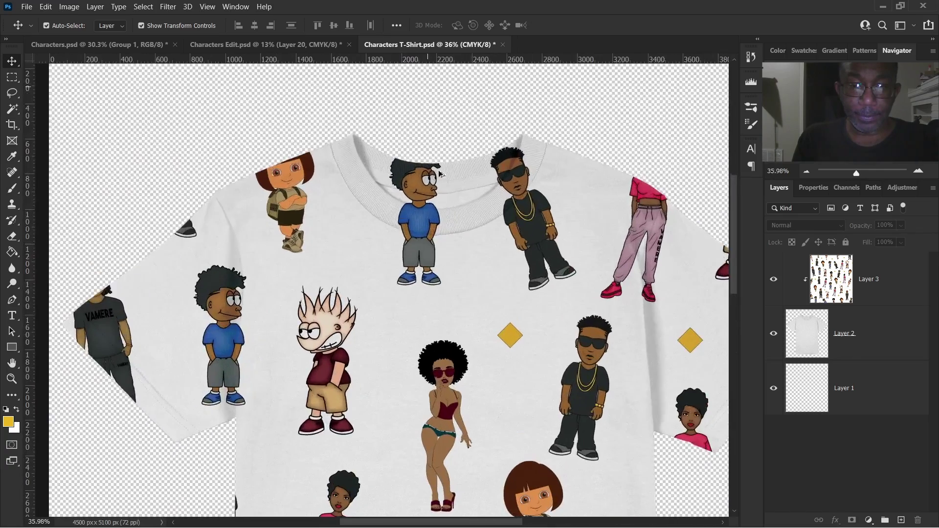
{"action": "scroll", "coordinate": [444, 181], "scroll_direction": "up", "scroll_amount": 3}
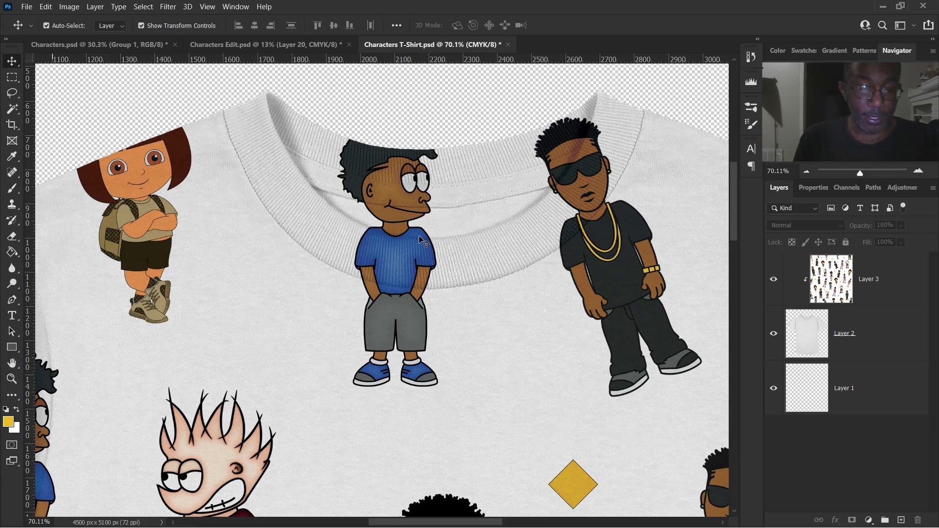
{"action": "scroll", "coordinate": [422, 236], "scroll_direction": "up", "scroll_amount": 3}
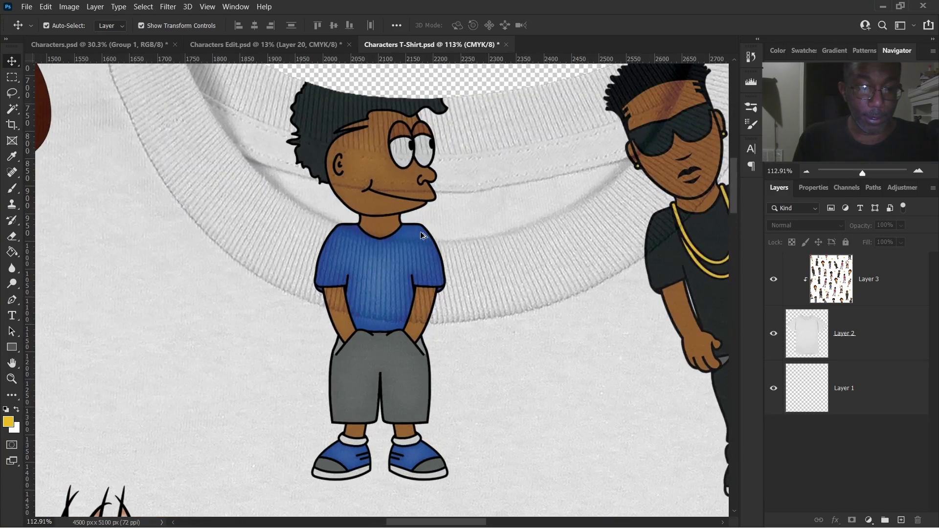
{"action": "scroll", "coordinate": [422, 235], "scroll_direction": "down", "scroll_amount": 4}
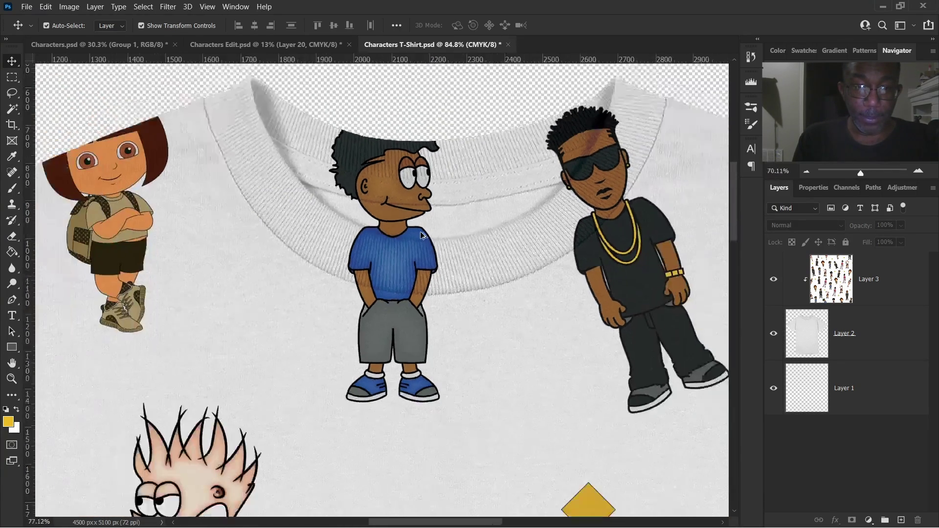
{"action": "scroll", "coordinate": [421, 236], "scroll_direction": "down", "scroll_amount": 1}
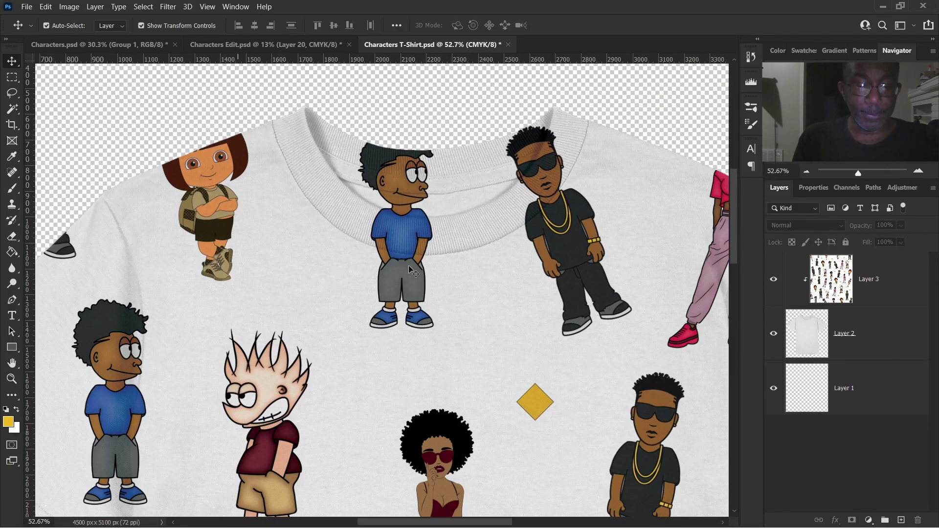
{"action": "scroll", "coordinate": [410, 233], "scroll_direction": "up", "scroll_amount": 3}
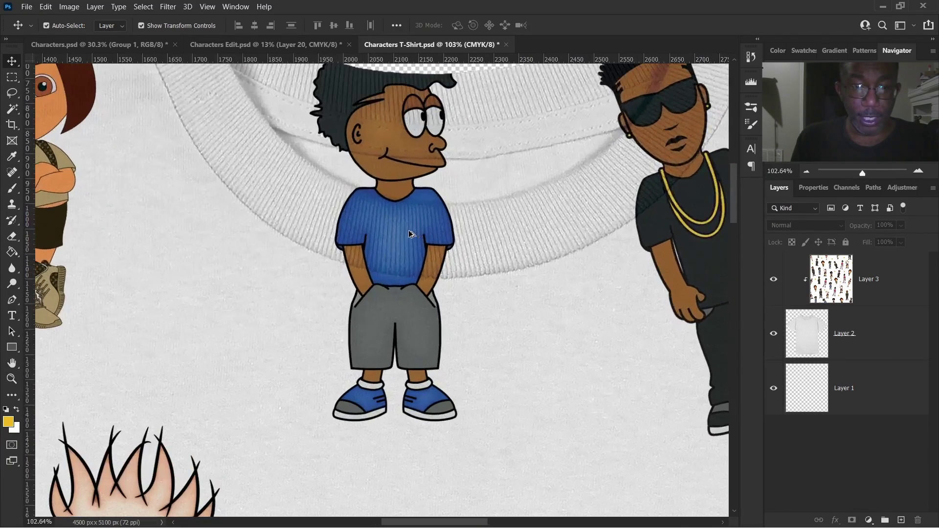
{"action": "scroll", "coordinate": [410, 234], "scroll_direction": "down", "scroll_amount": 2}
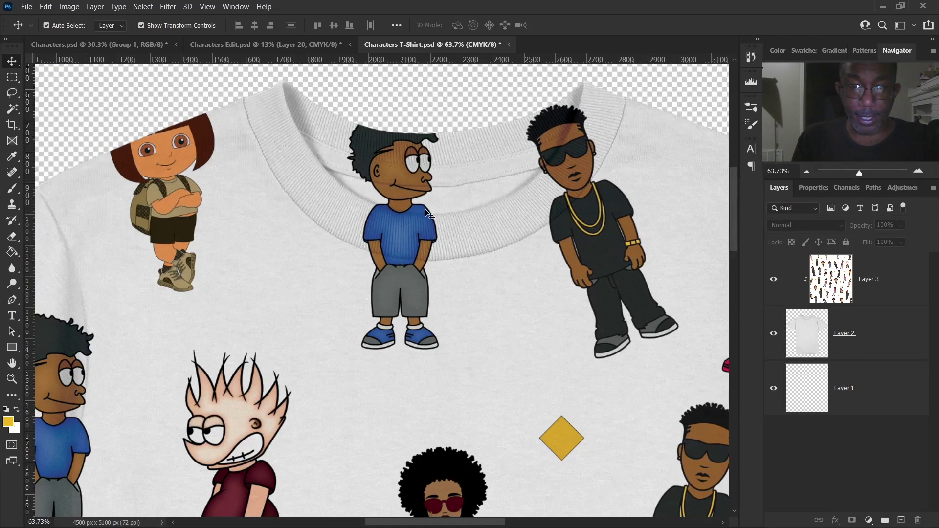
{"action": "scroll", "coordinate": [443, 181], "scroll_direction": "down", "scroll_amount": 1}
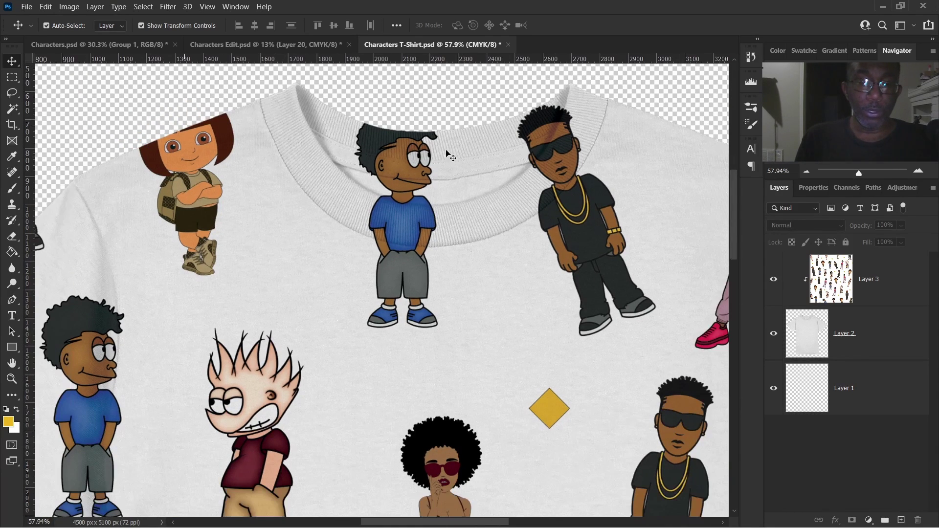
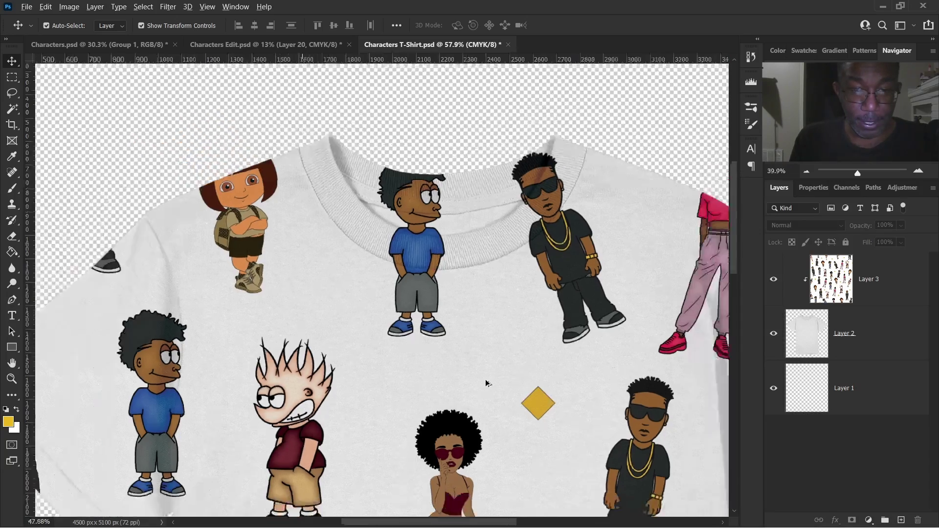
{"action": "scroll", "coordinate": [450, 361], "scroll_direction": "down", "scroll_amount": 4}
{"action": "scroll", "coordinate": [377, 336], "scroll_direction": "down", "scroll_amount": 6}
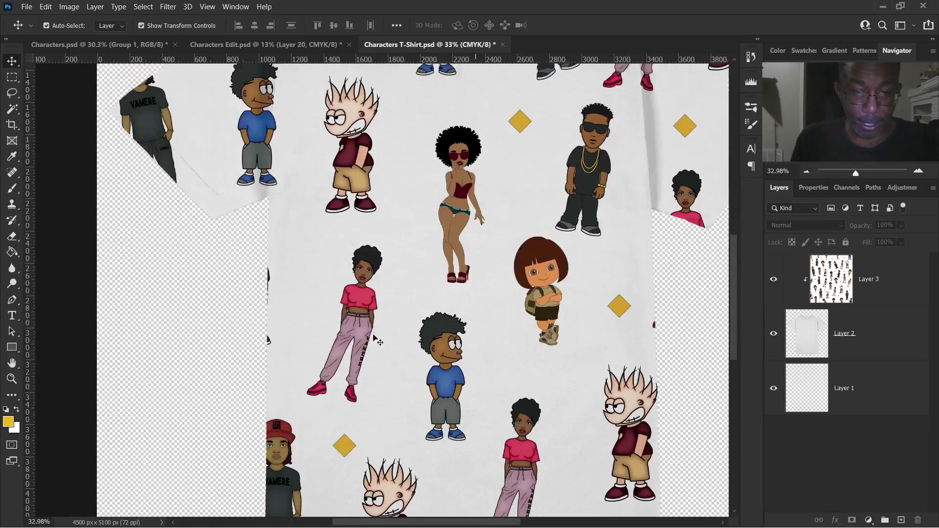
{"action": "scroll", "coordinate": [468, 423], "scroll_direction": "up", "scroll_amount": 4}
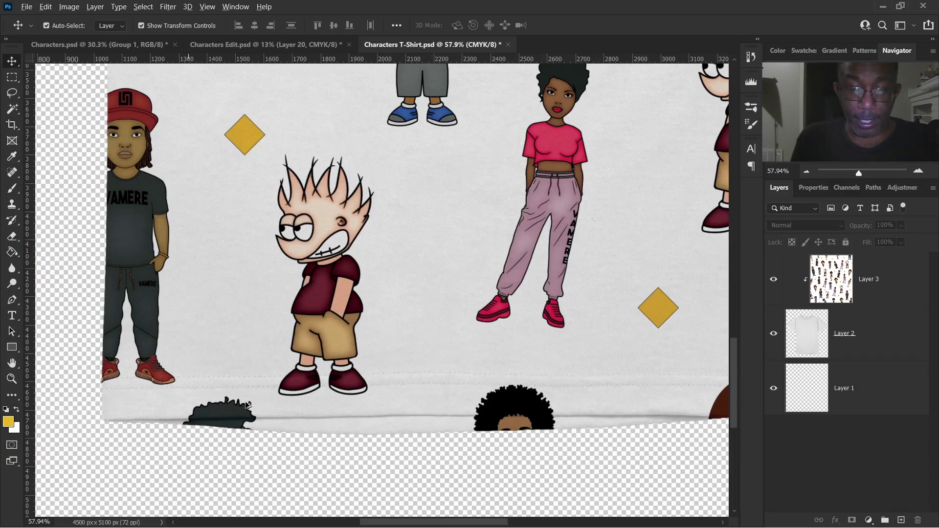
{"action": "scroll", "coordinate": [548, 437], "scroll_direction": "down", "scroll_amount": 5}
{"action": "scroll", "coordinate": [462, 408], "scroll_direction": "up", "scroll_amount": 5}
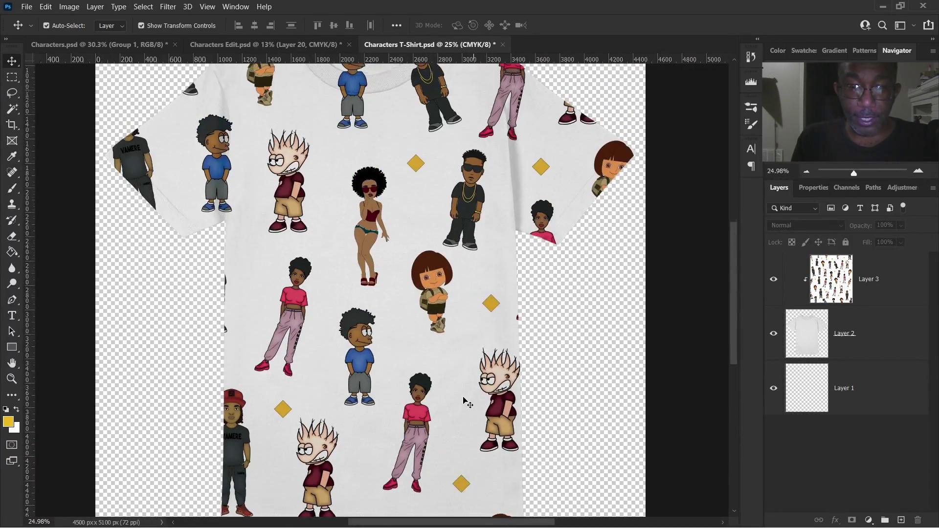
Add a layer mask to the pattern Layer 3, keeping white as the foreground colour
{"action": "scroll", "coordinate": [367, 165], "scroll_direction": "up", "scroll_amount": 3}
{"action": "scroll", "coordinate": [367, 165], "scroll_direction": "up", "scroll_amount": 1}
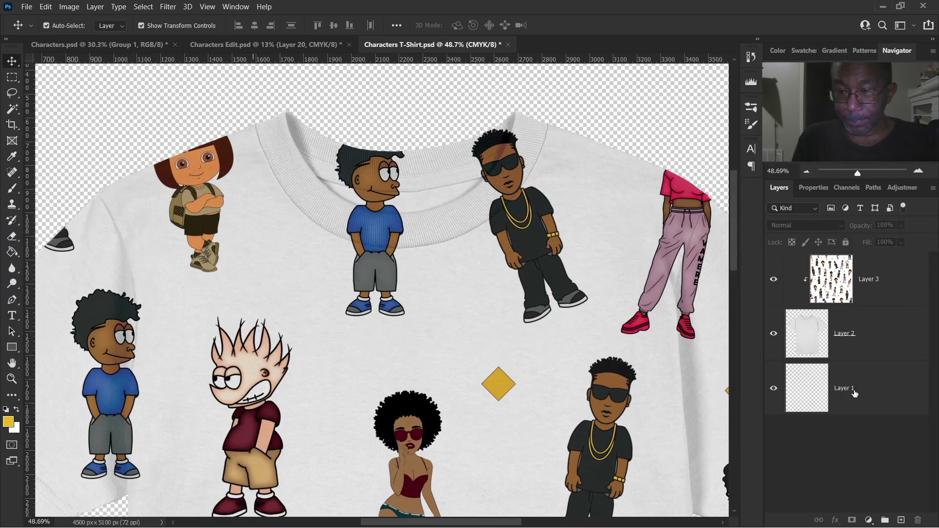
{"action": "left_click", "coordinate": [869, 279]}
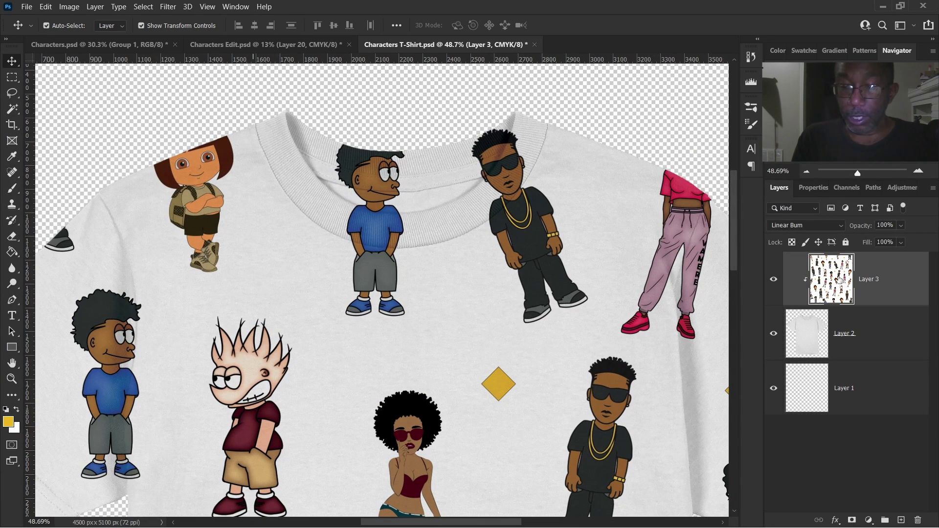
{"action": "left_click", "coordinate": [853, 522]}
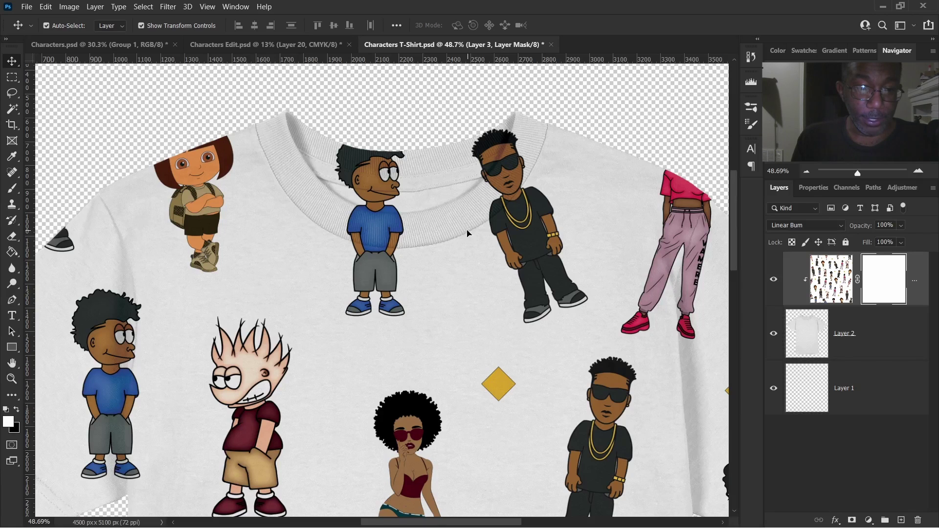
{"action": "left_click", "coordinate": [18, 411]}
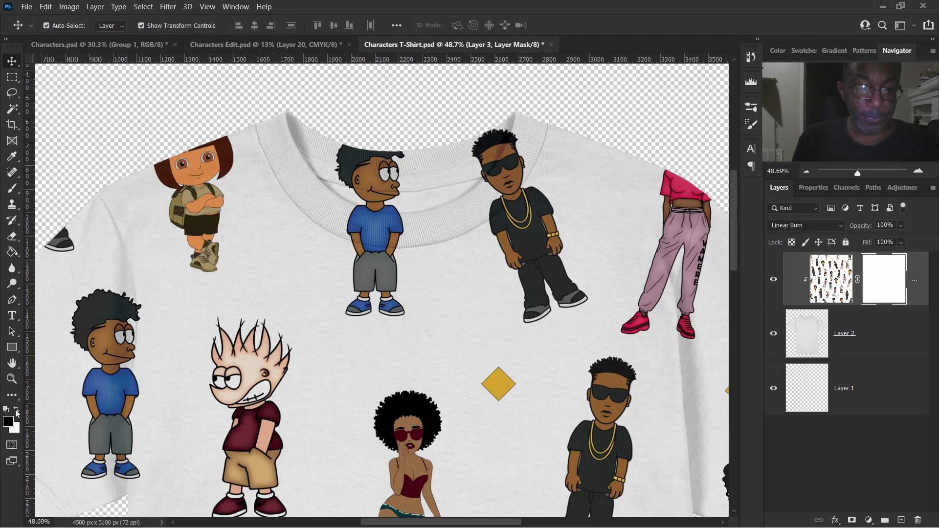
{"action": "left_click", "coordinate": [17, 411]}
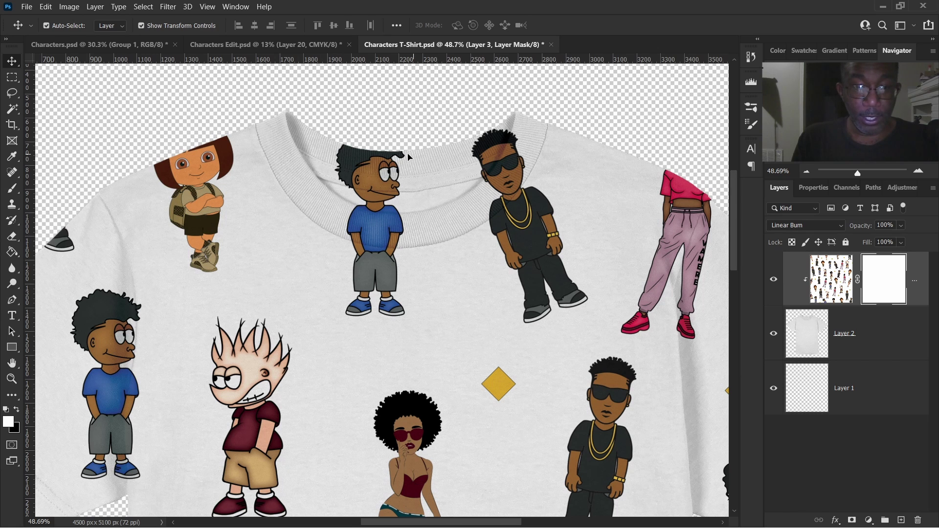
Erase on Layer 3's mask to hide the blue-shirted character's head and part of the neighbouring sunglasses character's head inside the back collar
{"action": "key", "text": "e"}
{"action": "key", "text": "alt+e"}
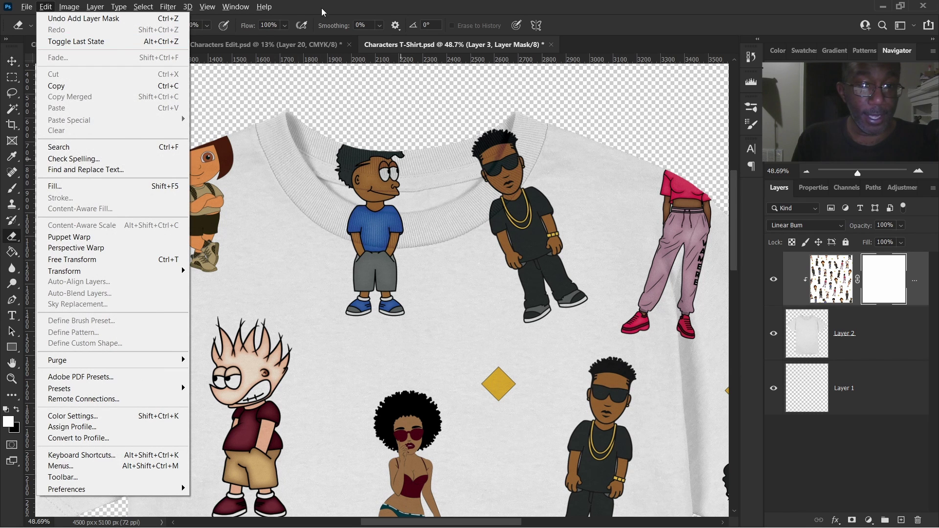
{"action": "key", "text": "Escape"}
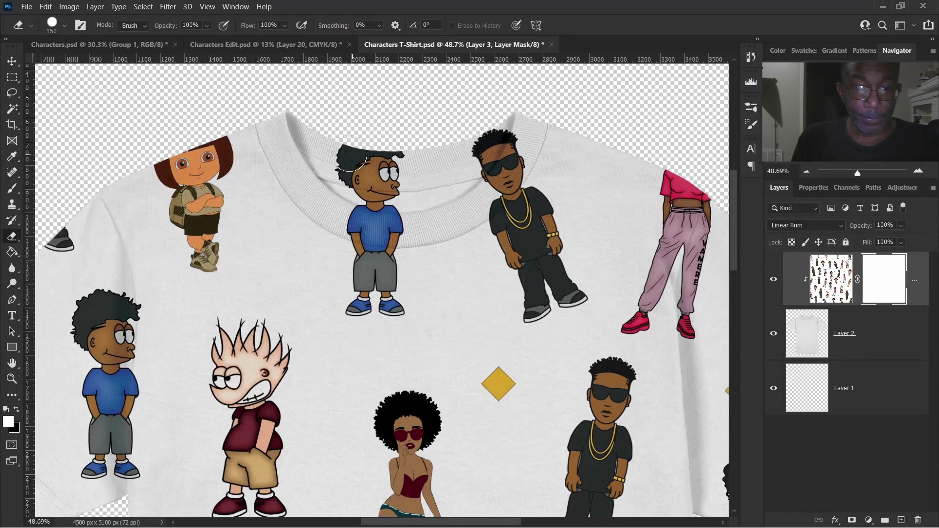
{"action": "mouse_move", "coordinate": [349, 154]}
{"action": "left_mouse_down"}
{"action": "mouse_move", "coordinate": [412, 155]}
{"action": "mouse_move", "coordinate": [352, 156]}
{"action": "mouse_move", "coordinate": [349, 166]}
{"action": "mouse_move", "coordinate": [385, 175]}
{"action": "mouse_move", "coordinate": [354, 175]}
{"action": "mouse_move", "coordinate": [387, 189]}
{"action": "left_mouse_up"}
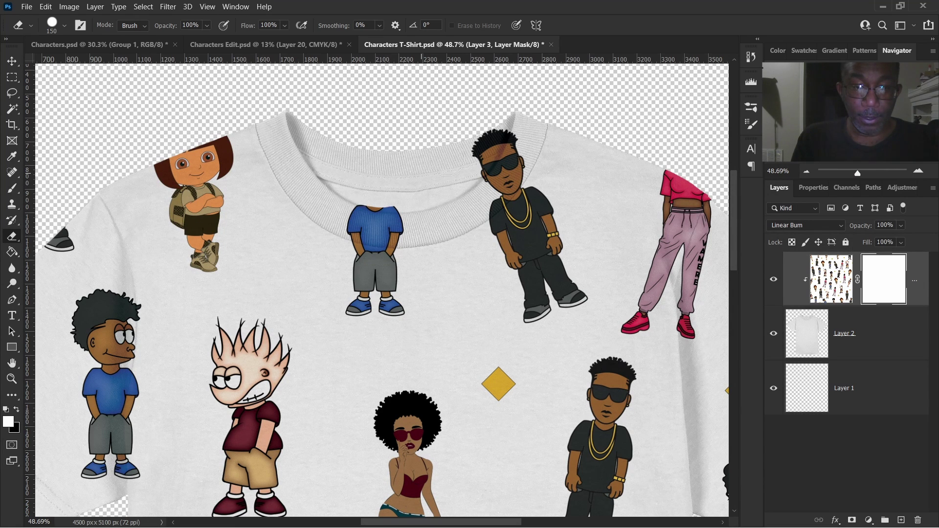
{"action": "mouse_move", "coordinate": [446, 158]}
{"action": "left_mouse_down"}
{"action": "mouse_move", "coordinate": [480, 125]}
{"action": "mouse_move", "coordinate": [448, 162]}
{"action": "mouse_move", "coordinate": [472, 154]}
{"action": "mouse_move", "coordinate": [488, 123]}
{"action": "mouse_move", "coordinate": [481, 144]}
{"action": "left_mouse_up"}
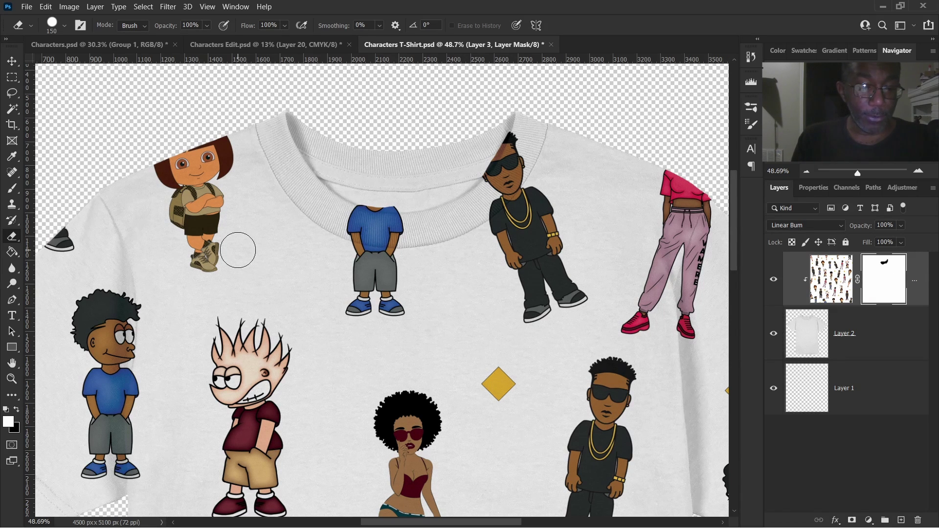
Swap the foreground colour to black and erase on Layer 3's mask to bring back the two hidden heads at the collar
{"action": "left_click", "coordinate": [16, 410]}
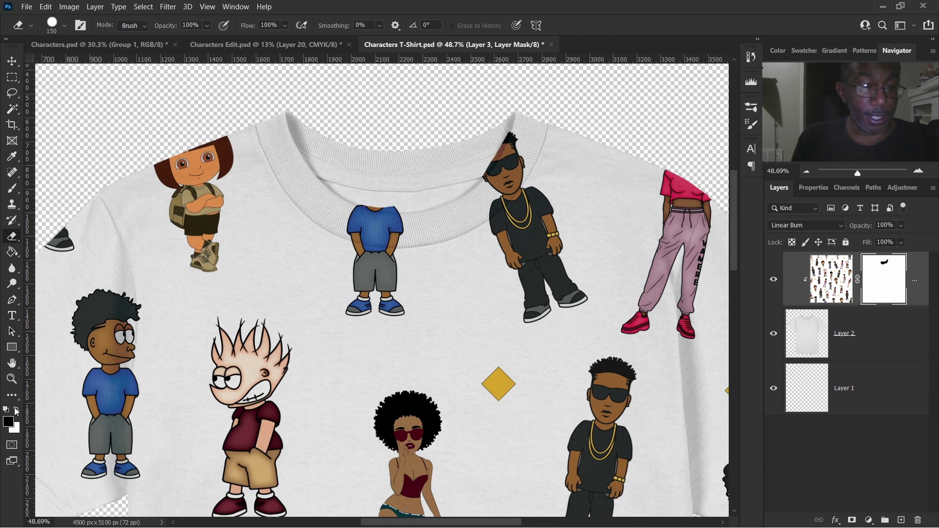
{"action": "left_click_drag", "start_coordinate": [474, 151], "coordinate": [413, 174]}
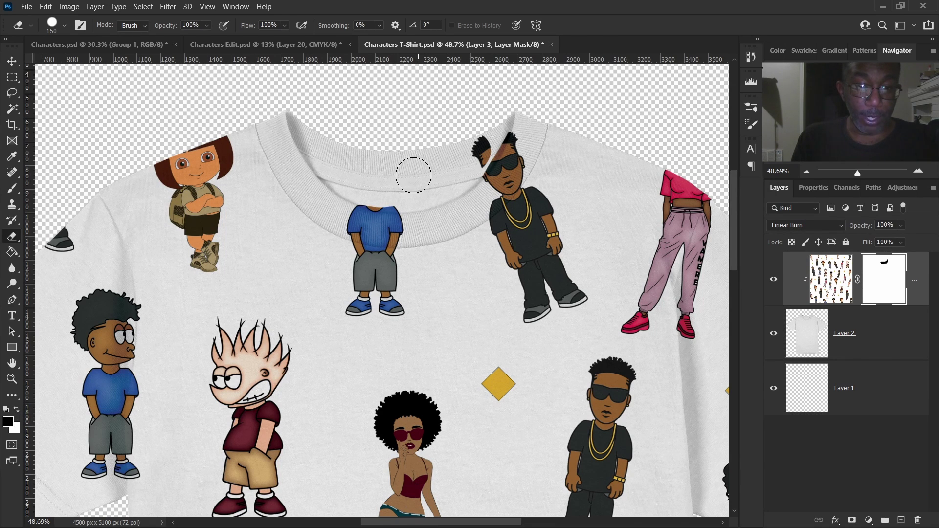
{"action": "left_click", "coordinate": [17, 410]}
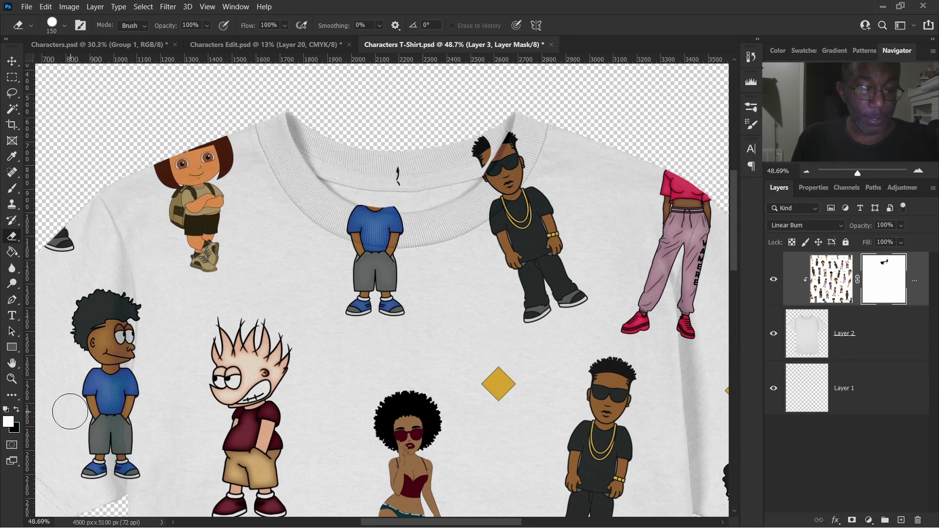
{"action": "key", "text": "v"}
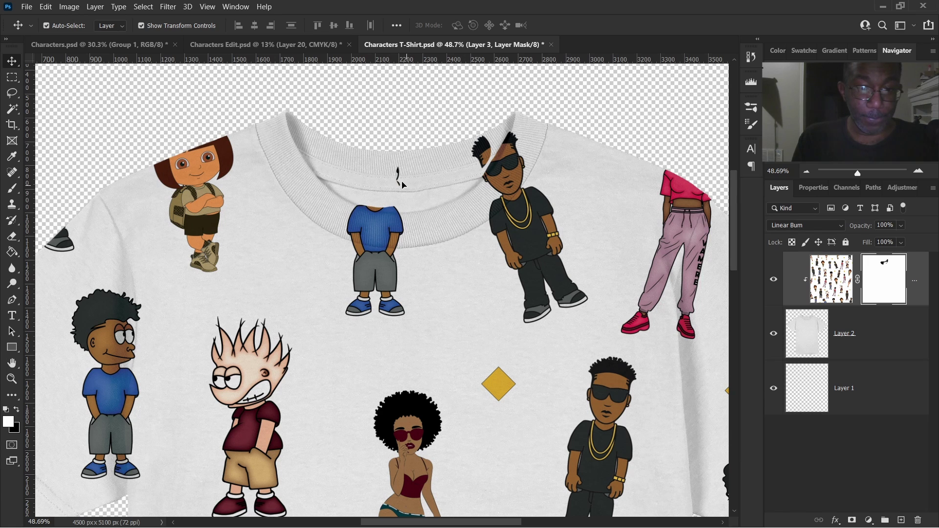
{"action": "key", "text": "x"}
{"action": "key", "text": "x"}
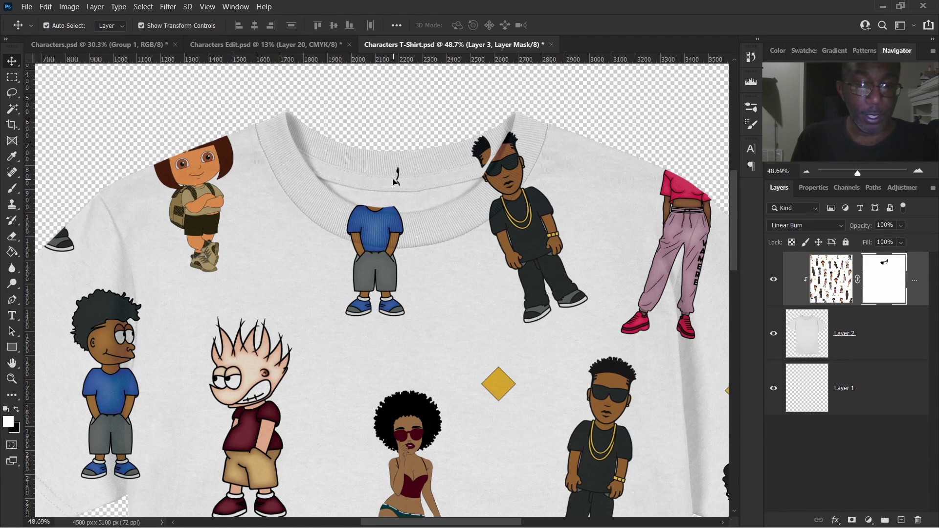
{"action": "key", "text": "x"}
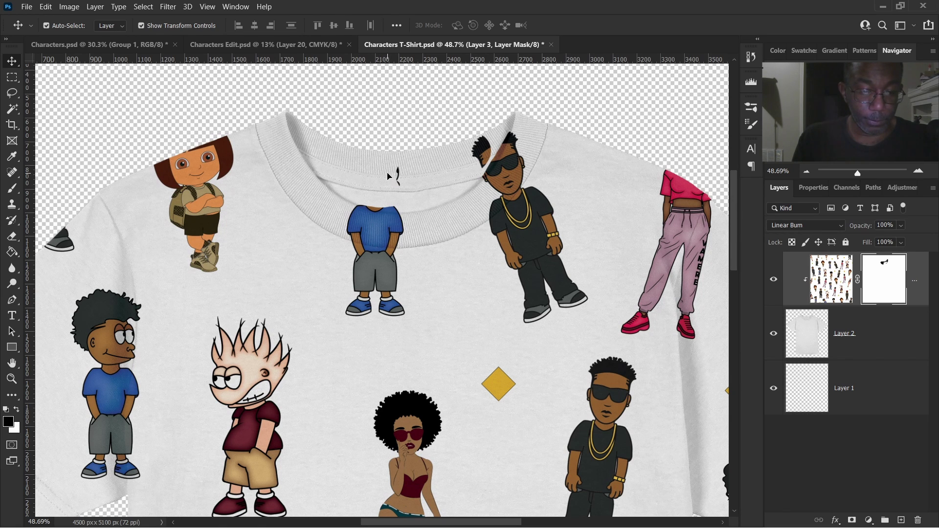
{"action": "key", "text": "e"}
{"action": "mouse_move", "coordinate": [390, 175]}
{"action": "left_mouse_down"}
{"action": "mouse_move", "coordinate": [398, 172]}
{"action": "mouse_move", "coordinate": [394, 179]}
{"action": "left_mouse_up"}
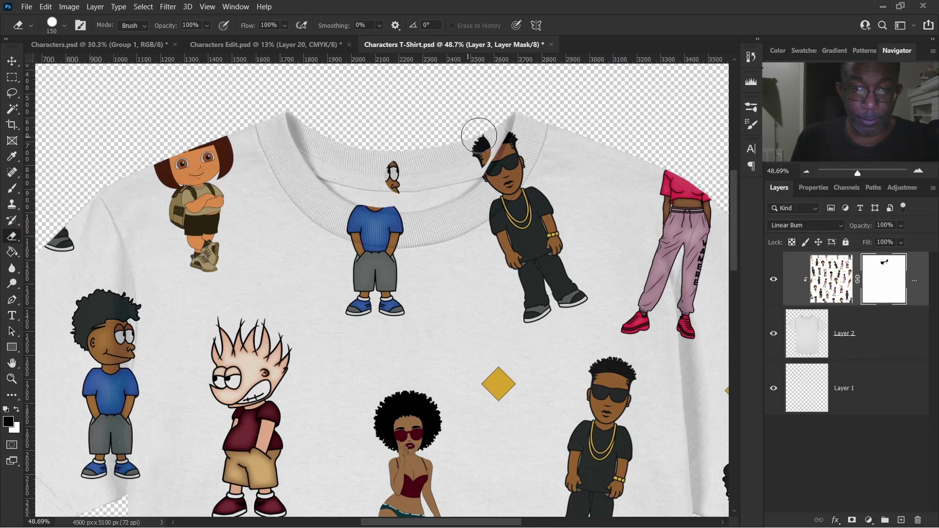
{"action": "mouse_move", "coordinate": [479, 136]}
{"action": "left_mouse_down"}
{"action": "mouse_move", "coordinate": [485, 146]}
{"action": "mouse_move", "coordinate": [372, 189]}
{"action": "mouse_move", "coordinate": [385, 200]}
{"action": "mouse_move", "coordinate": [402, 169]}
{"action": "left_mouse_up"}
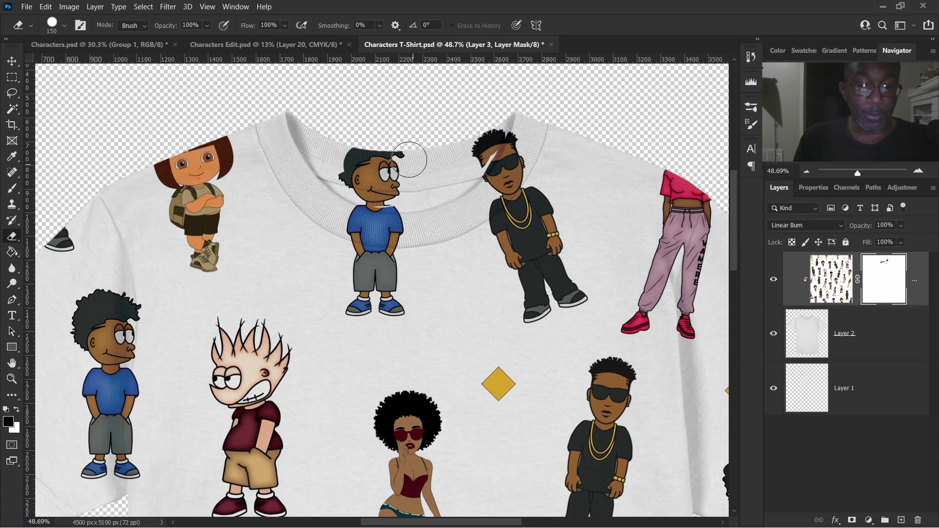
{"action": "left_click_drag", "start_coordinate": [504, 139], "coordinate": [484, 174]}
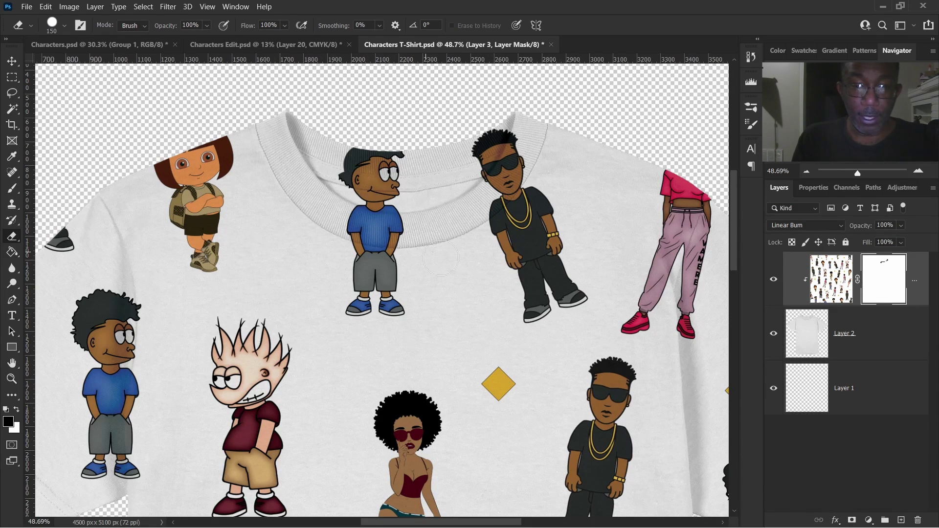
Draw a closed Pen path along the inner edge of the front neckline, enclosing the back collar and the heads inside it
{"action": "left_click_drag", "start_coordinate": [381, 156], "coordinate": [357, 164]}
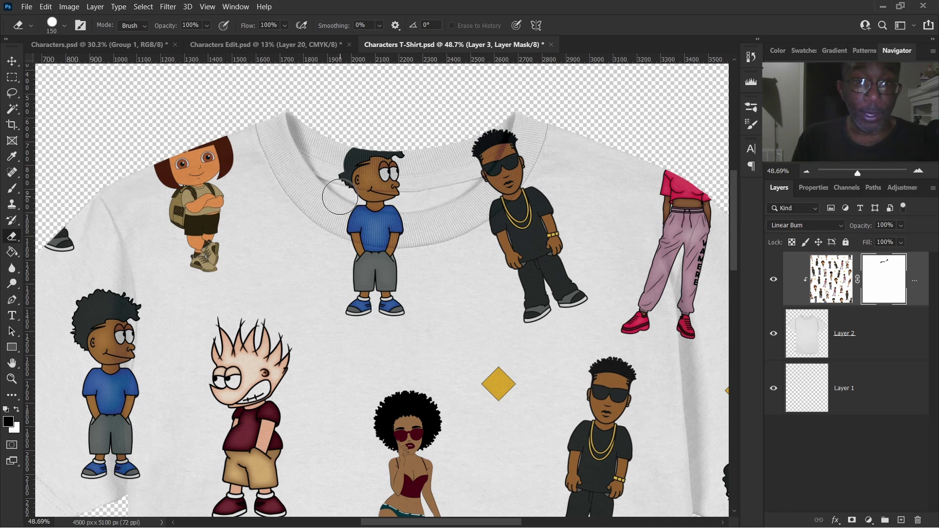
{"action": "key", "text": "p"}
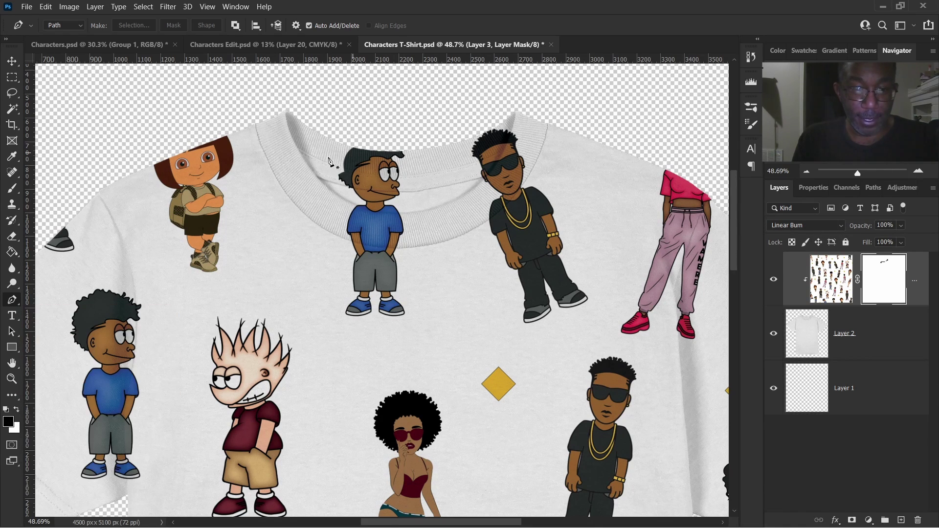
{"action": "scroll", "coordinate": [344, 192], "scroll_direction": "up", "scroll_amount": 3}
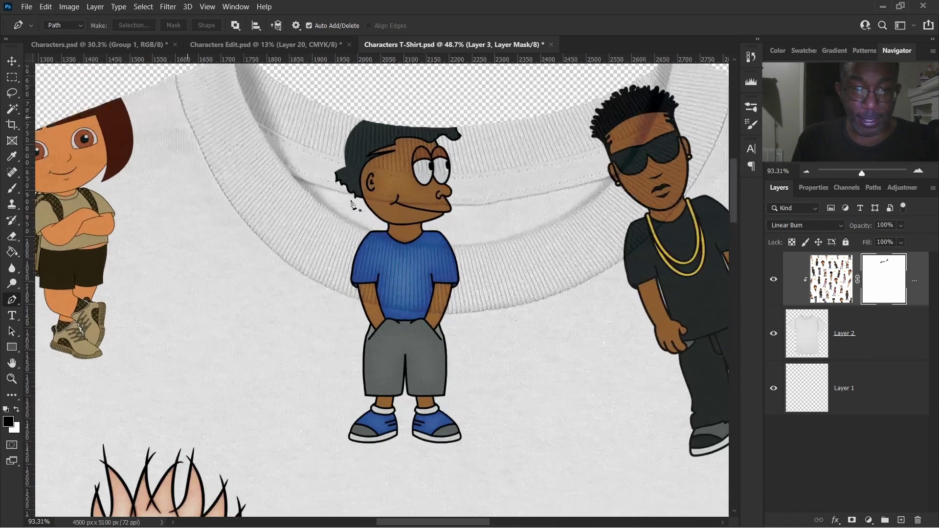
{"action": "left_click", "coordinate": [326, 207]}
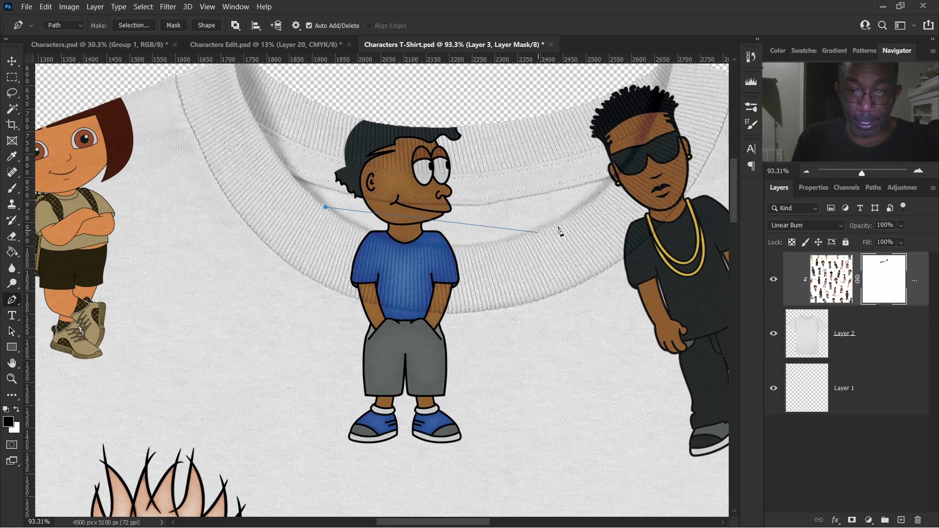
{"action": "left_click_drag", "start_coordinate": [505, 241], "coordinate": [607, 213]}
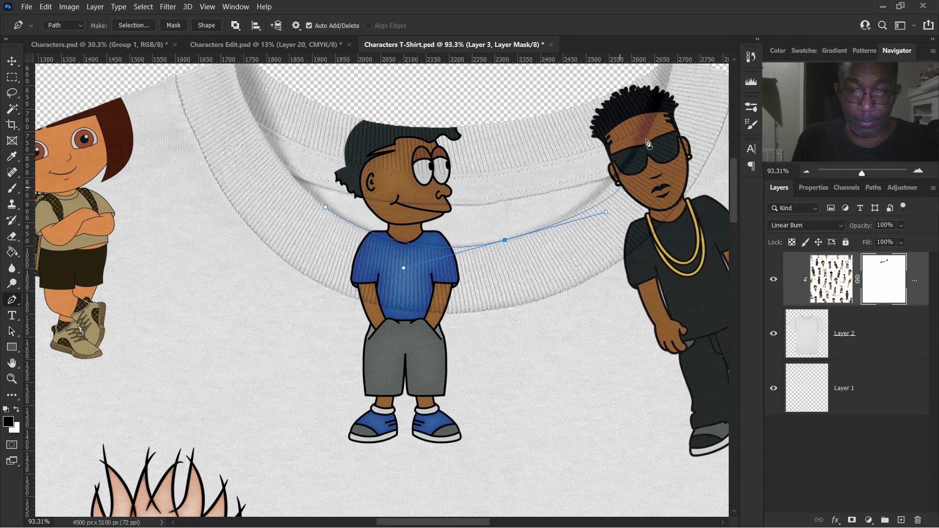
{"action": "scroll", "coordinate": [663, 147], "scroll_direction": "up", "scroll_amount": 2}
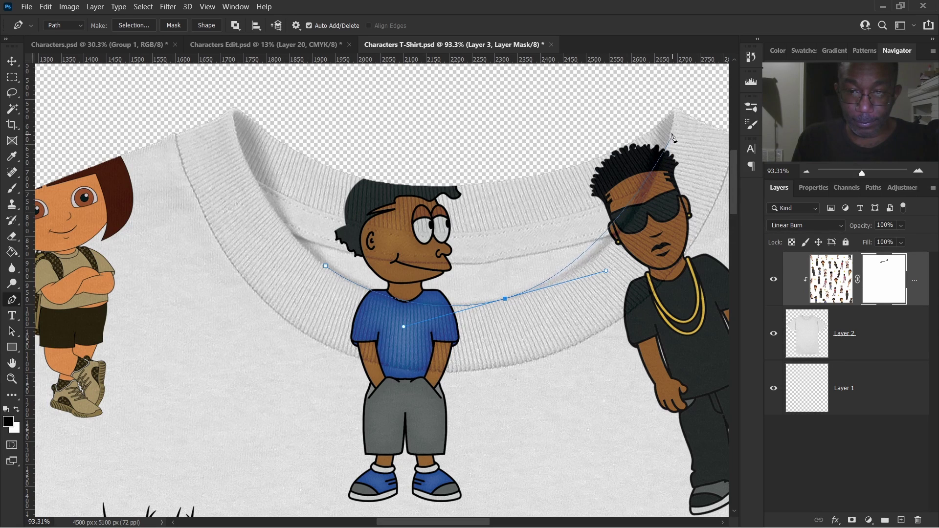
{"action": "left_click_drag", "start_coordinate": [671, 133], "coordinate": [678, 80]}
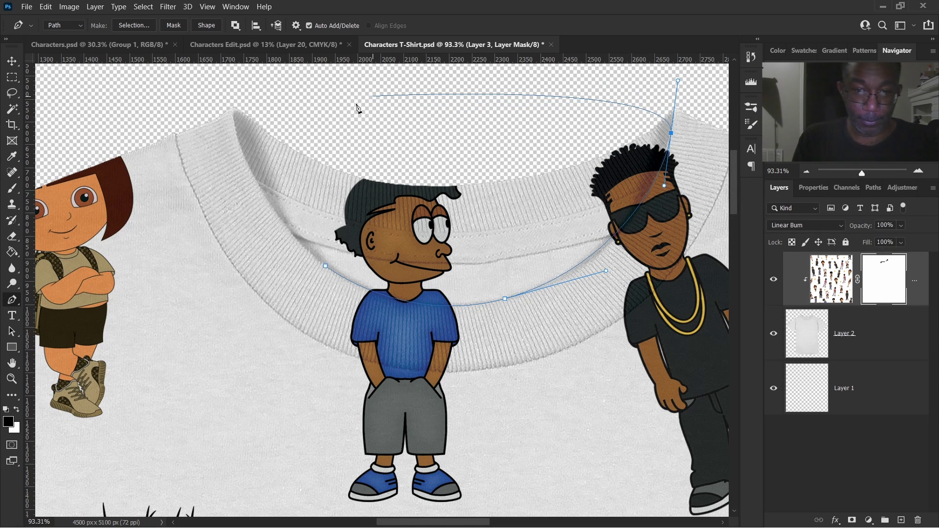
{"action": "left_click", "coordinate": [373, 96]}
{"action": "left_click", "coordinate": [291, 197]}
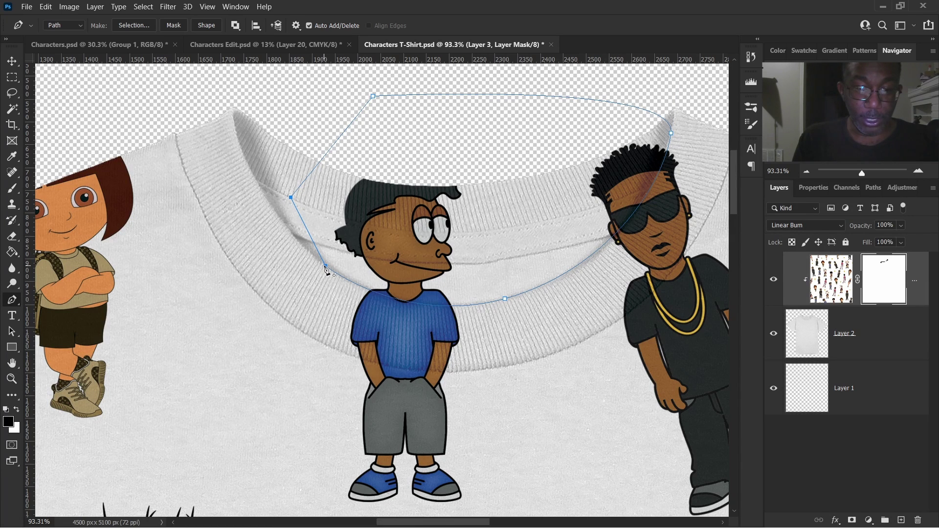
Convert the collar path into a new anti-aliased selection with a feather radius of 0 pixels
{"action": "right_click", "coordinate": [416, 160]}
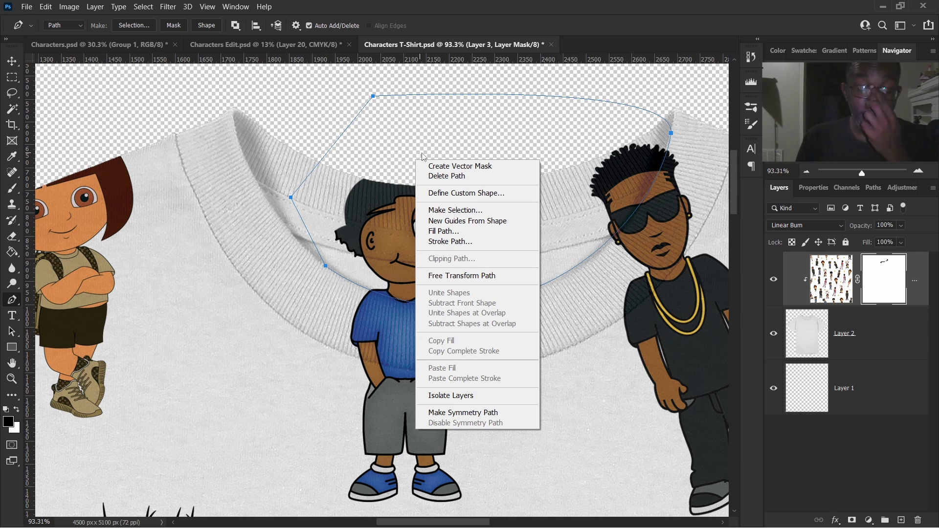
{"action": "left_click", "coordinate": [459, 210]}
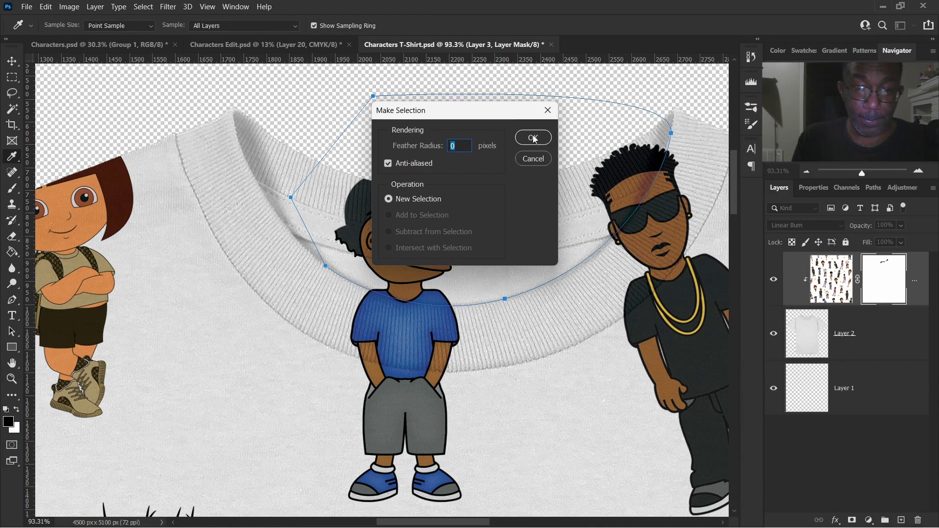
{"action": "left_click", "coordinate": [535, 139]}
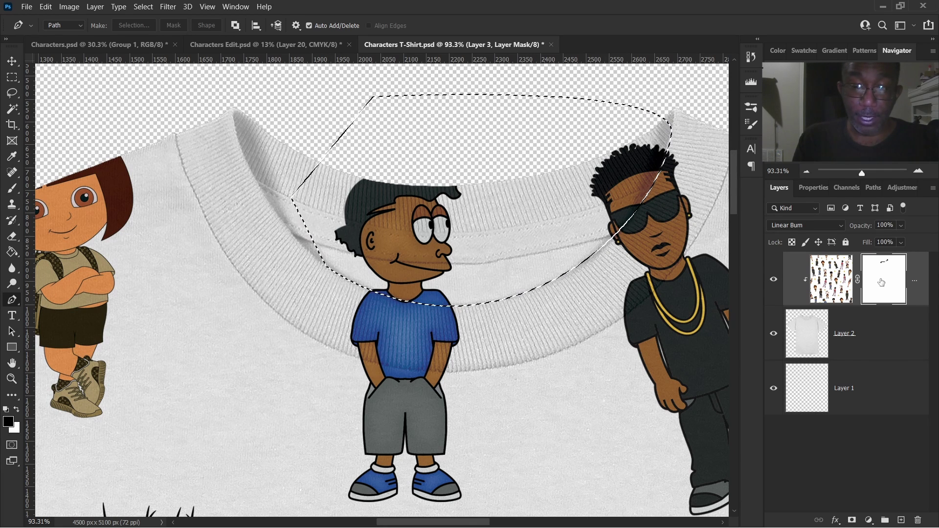
Erase on Layer 3's mask with white as foreground to hide the character parts within the collar selection, and deselect
{"action": "key", "text": "e"}
{"action": "left_click_drag", "start_coordinate": [369, 203], "coordinate": [405, 209]}
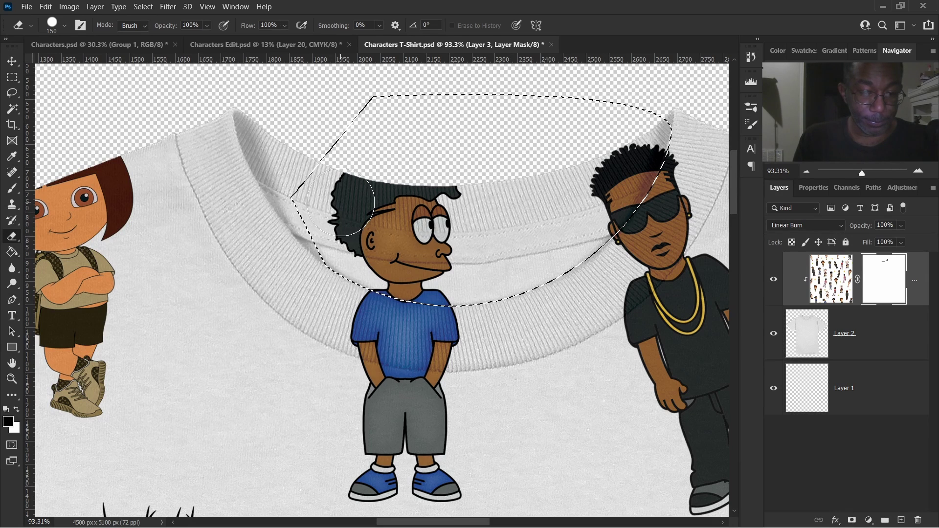
{"action": "key", "text": "x"}
{"action": "mouse_move", "coordinate": [335, 189]}
{"action": "left_mouse_down"}
{"action": "mouse_move", "coordinate": [416, 220]}
{"action": "mouse_move", "coordinate": [391, 254]}
{"action": "mouse_move", "coordinate": [411, 293]}
{"action": "mouse_move", "coordinate": [400, 170]}
{"action": "mouse_move", "coordinate": [614, 161]}
{"action": "mouse_move", "coordinate": [629, 193]}
{"action": "mouse_move", "coordinate": [649, 196]}
{"action": "mouse_move", "coordinate": [653, 181]}
{"action": "left_mouse_up"}
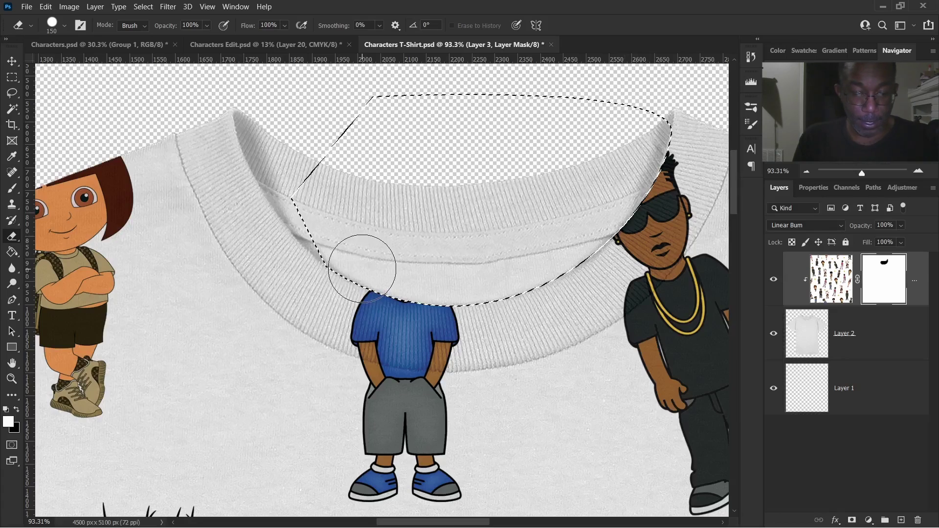
{"action": "scroll", "coordinate": [336, 268], "scroll_direction": "down", "scroll_amount": 4}
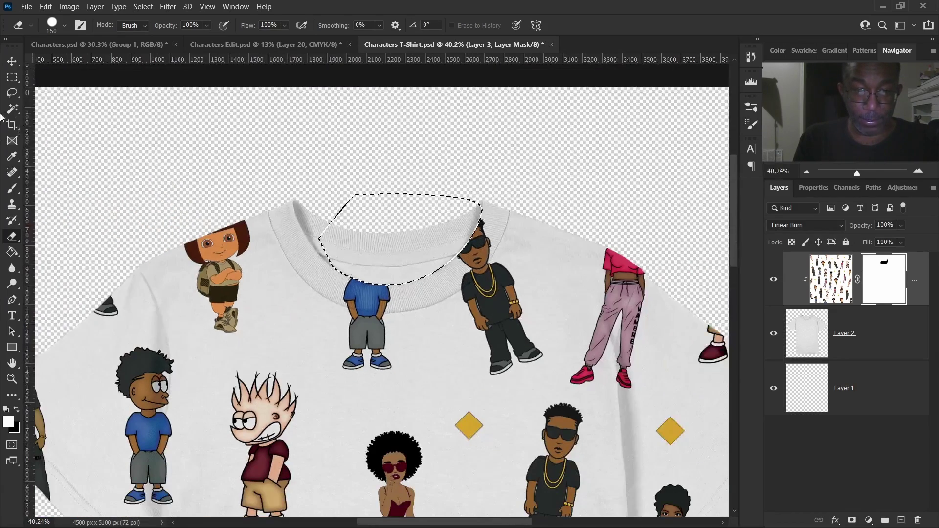
{"action": "key", "text": "m"}
{"action": "left_click", "coordinate": [327, 188]}
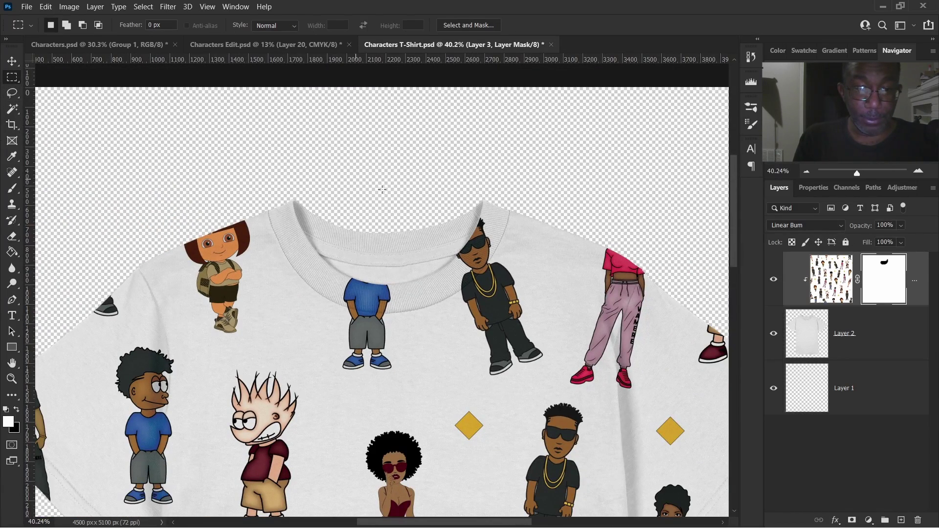
Draw a closed Pen path along the front bottom hem, enclosing the strip of back fabric that shows below it
{"action": "scroll", "coordinate": [416, 244], "scroll_direction": "down", "scroll_amount": 3}
{"action": "scroll", "coordinate": [417, 259], "scroll_direction": "down", "scroll_amount": 3}
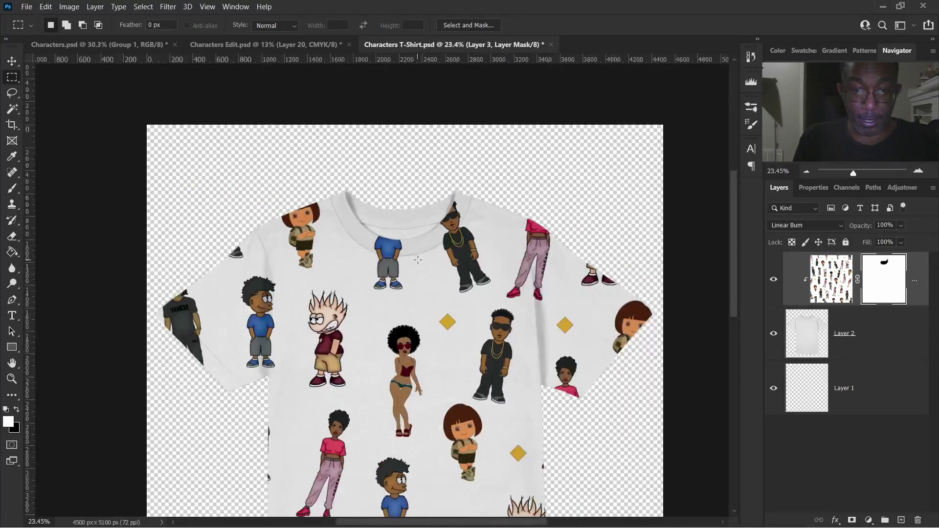
{"action": "scroll", "coordinate": [342, 356], "scroll_direction": "down", "scroll_amount": 5}
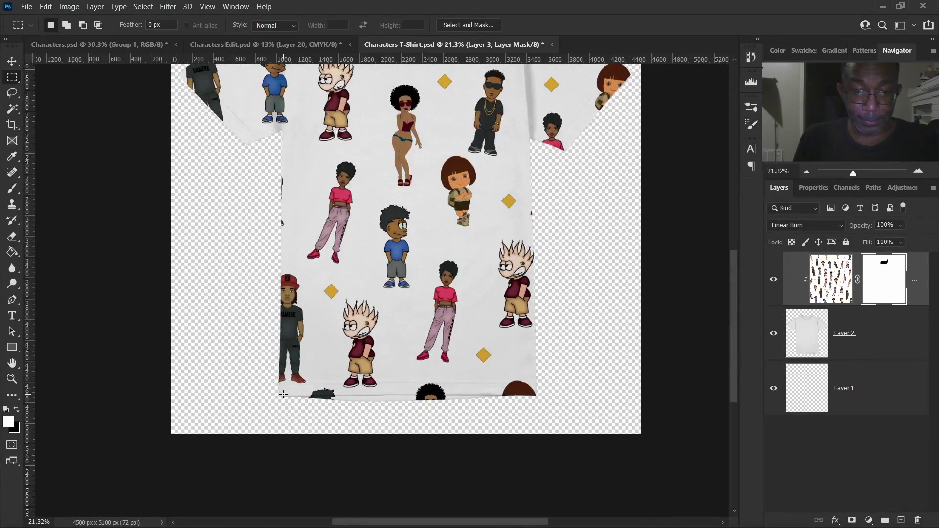
{"action": "scroll", "coordinate": [284, 394], "scroll_direction": "up", "scroll_amount": 5}
{"action": "scroll", "coordinate": [370, 393], "scroll_direction": "right", "scroll_amount": 2}
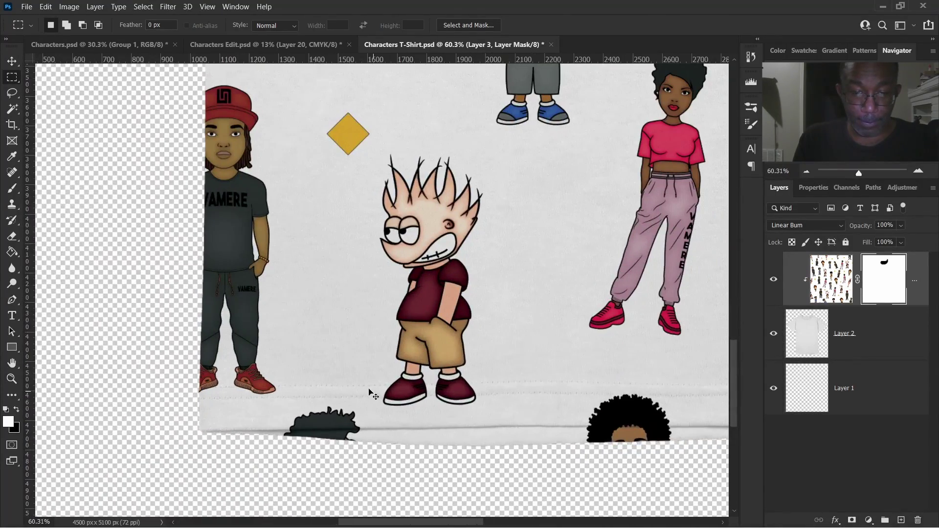
{"action": "scroll", "coordinate": [370, 394], "scroll_direction": "right", "scroll_amount": 4}
{"action": "scroll", "coordinate": [395, 296], "scroll_direction": "down", "scroll_amount": 3}
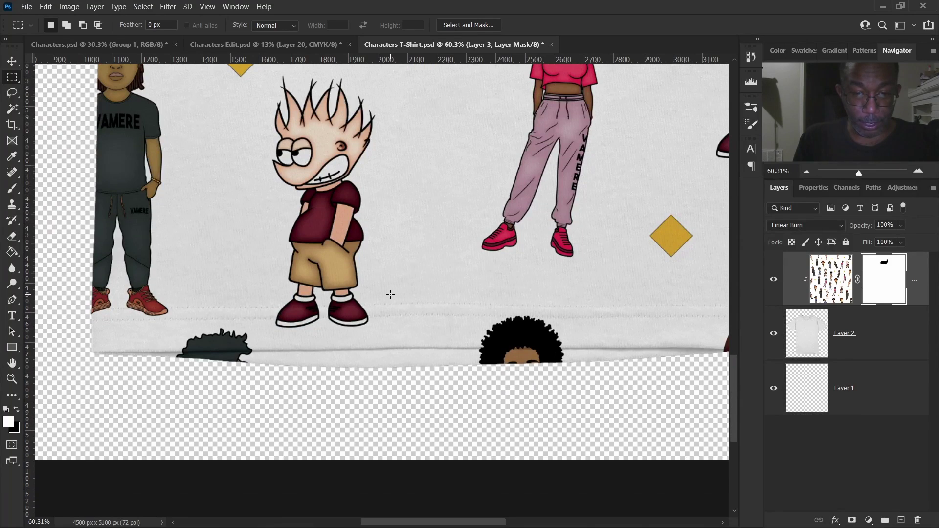
{"action": "scroll", "coordinate": [391, 294], "scroll_direction": "down", "scroll_amount": 1}
{"action": "scroll", "coordinate": [416, 316], "scroll_direction": "right", "scroll_amount": 2}
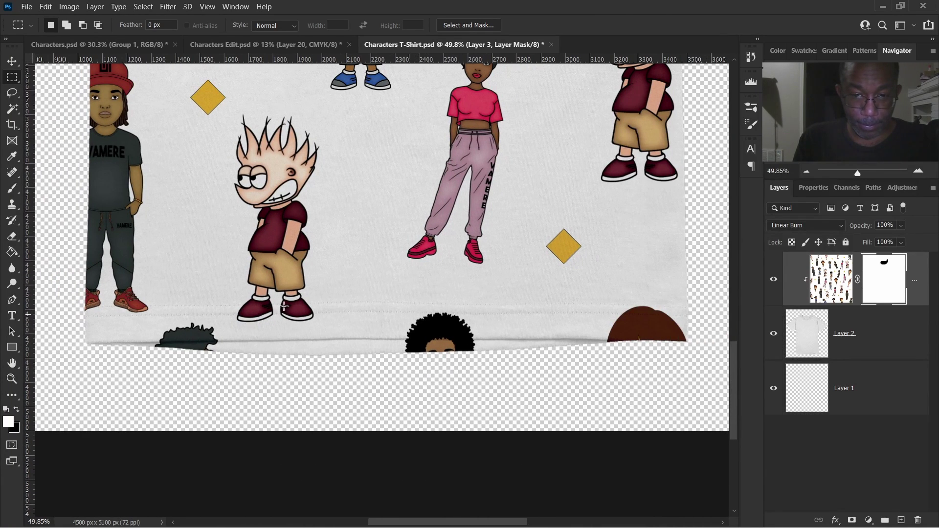
{"action": "key", "text": "p"}
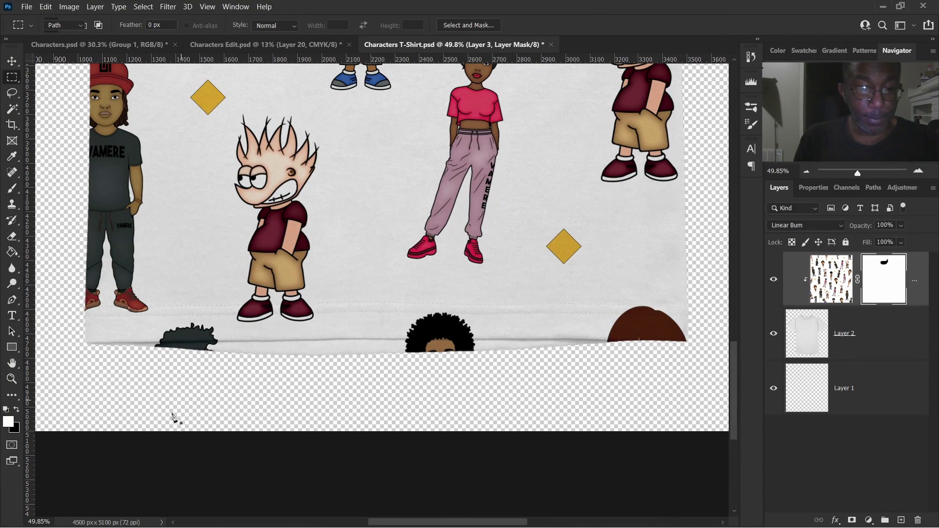
{"action": "left_click", "coordinate": [136, 343]}
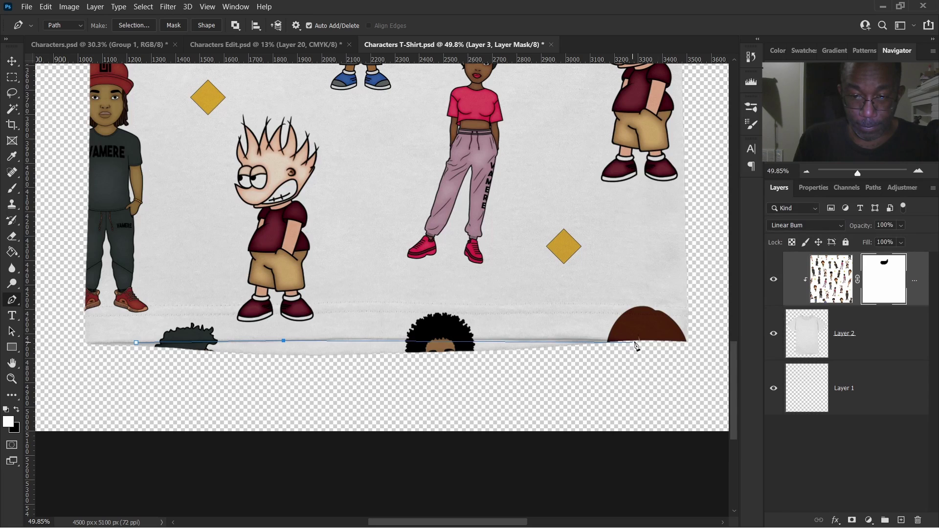
{"action": "left_click_drag", "start_coordinate": [634, 341], "coordinate": [663, 350]}
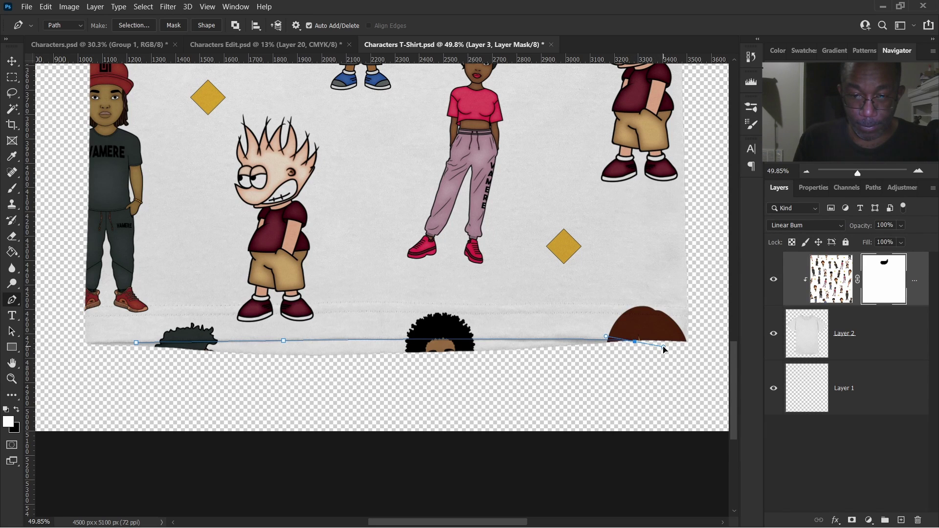
{"action": "left_click_drag", "start_coordinate": [391, 404], "coordinate": [379, 402]}
{"action": "left_click_drag", "start_coordinate": [182, 372], "coordinate": [158, 366]}
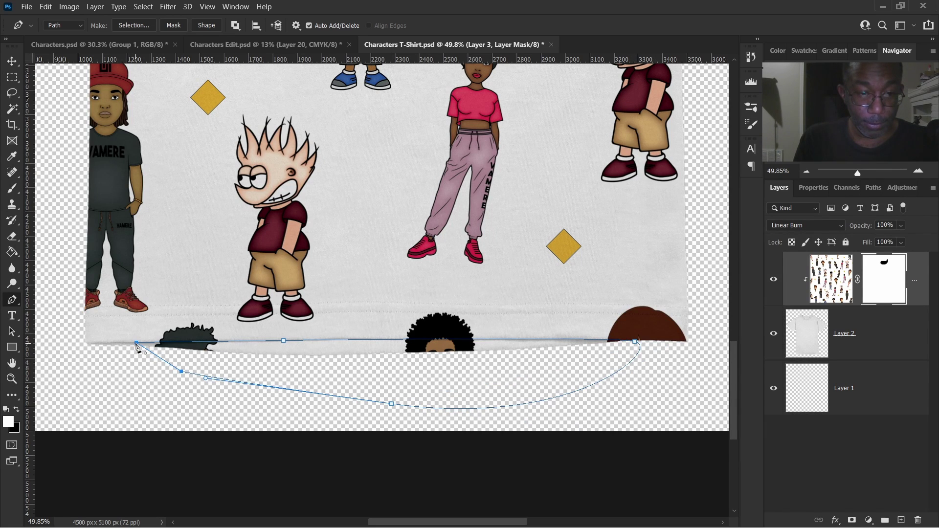
{"action": "left_click", "coordinate": [136, 344]}
Convert the closed path at the bottom hem into a selection
{"action": "right_click", "coordinate": [304, 360]}
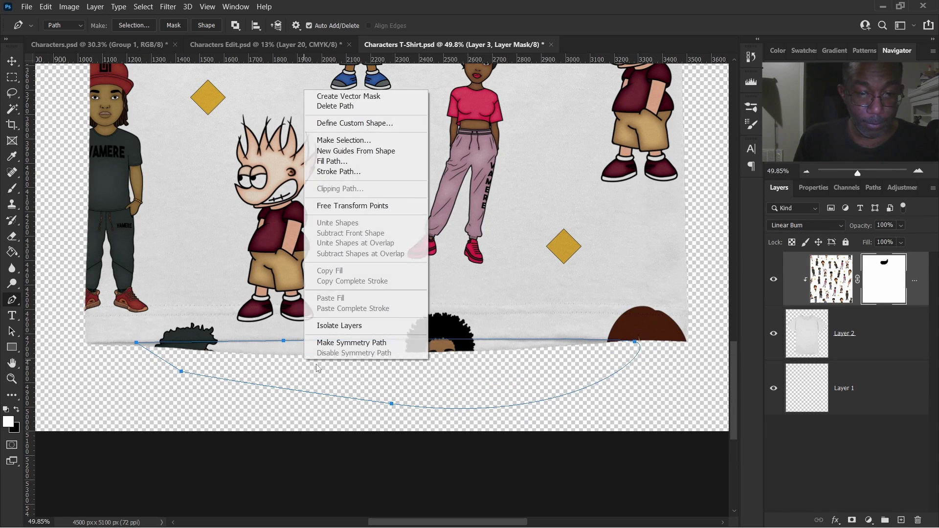
{"action": "left_click", "coordinate": [350, 140]}
{"action": "left_click", "coordinate": [536, 139]}
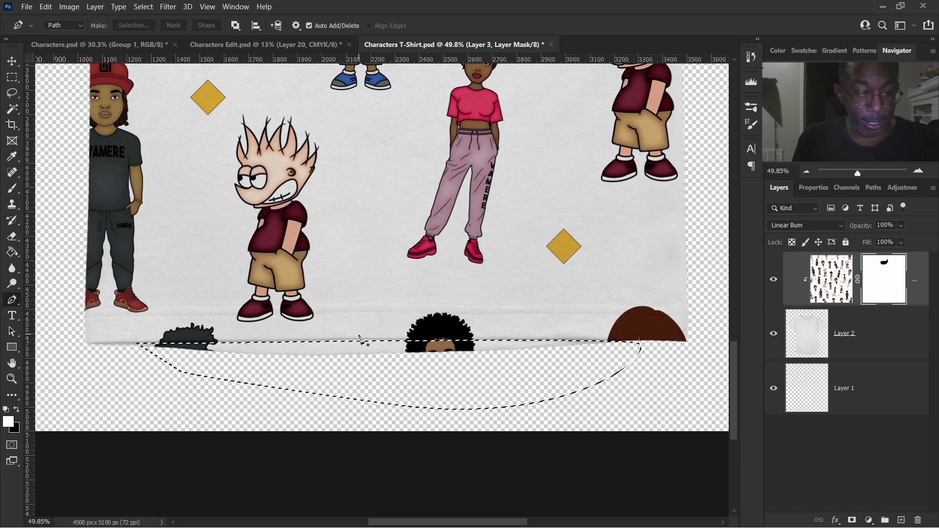
Erase on Layer 3's mask within the hem selection to hide the characters on the back fabric, and deselect
{"action": "key", "text": "e"}
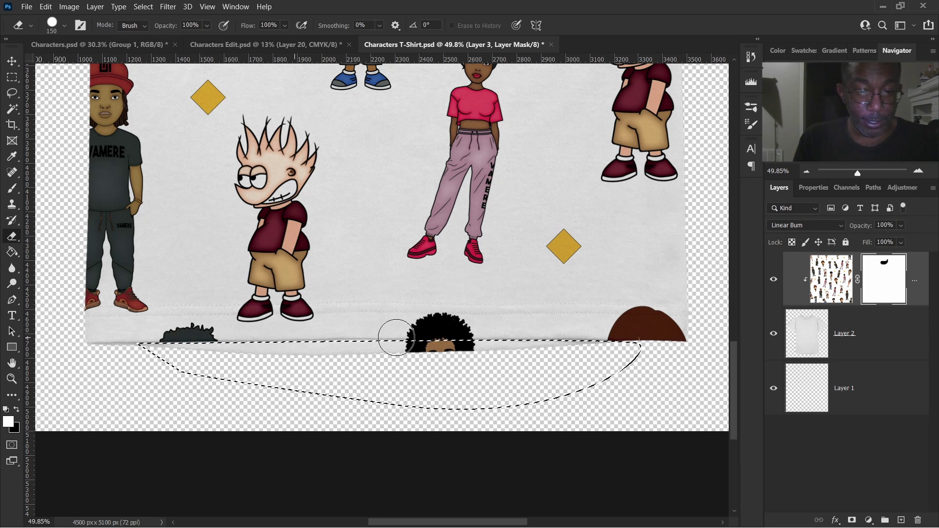
{"action": "left_click_drag", "start_coordinate": [397, 337], "coordinate": [648, 333]}
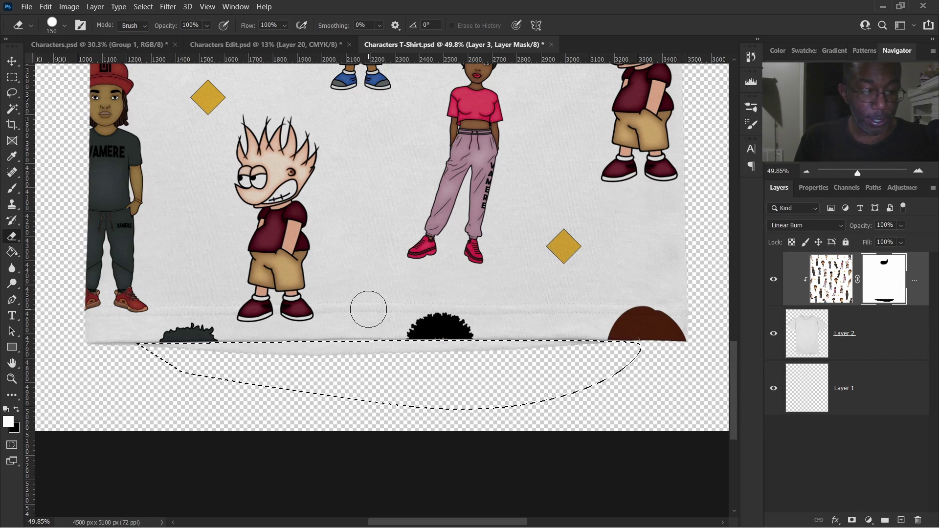
{"action": "key", "text": "ctrl+d"}
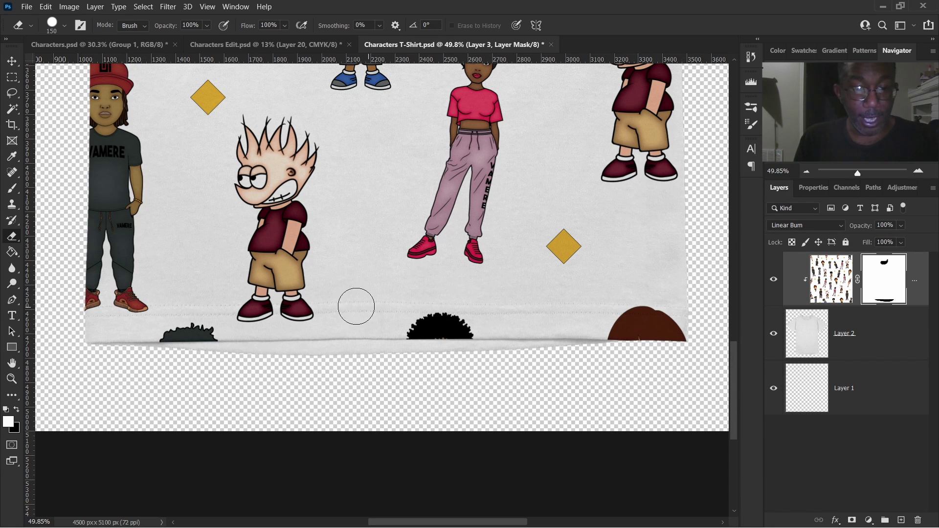
Examine the masked character pattern across the shirt, from the bottom hem up to the collar and sleeves
{"action": "scroll", "coordinate": [287, 319], "scroll_direction": "down", "scroll_amount": 5}
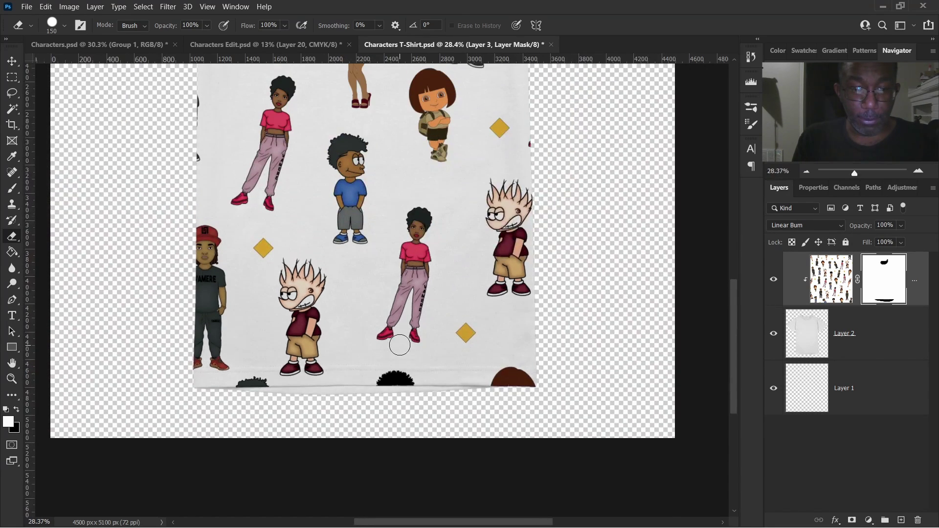
{"action": "scroll", "coordinate": [388, 332], "scroll_direction": "down", "scroll_amount": 1}
{"action": "scroll", "coordinate": [391, 255], "scroll_direction": "up", "scroll_amount": 4}
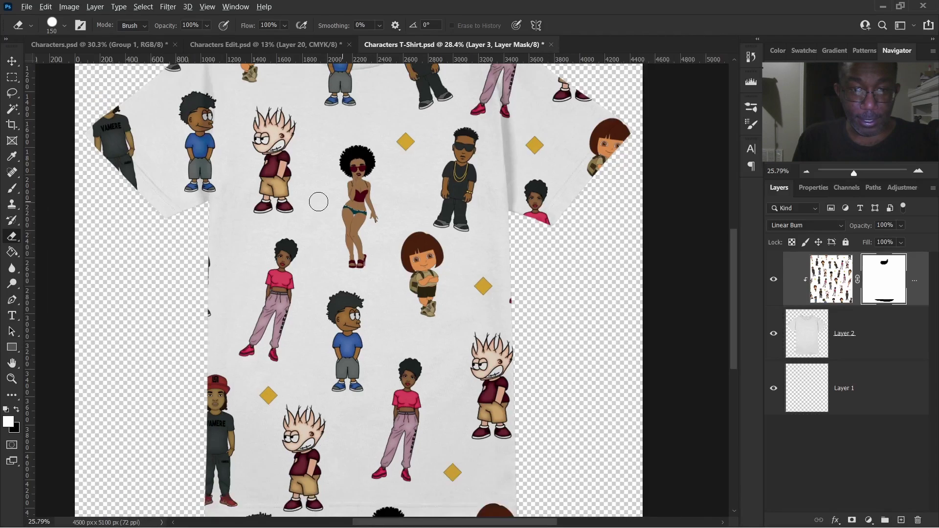
{"action": "scroll", "coordinate": [380, 269], "scroll_direction": "up", "scroll_amount": 3}
{"action": "scroll", "coordinate": [391, 265], "scroll_direction": "down", "scroll_amount": 1}
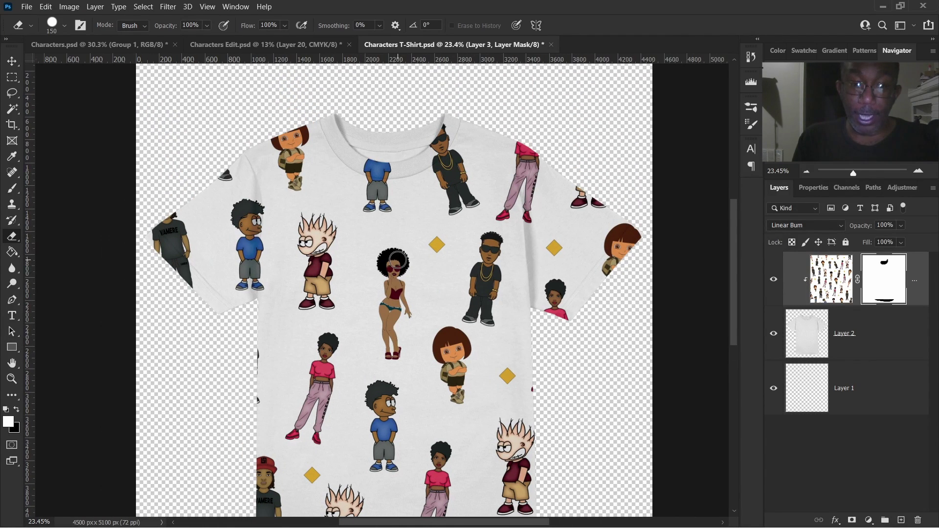
{"action": "scroll", "coordinate": [397, 259], "scroll_direction": "down", "scroll_amount": 1}
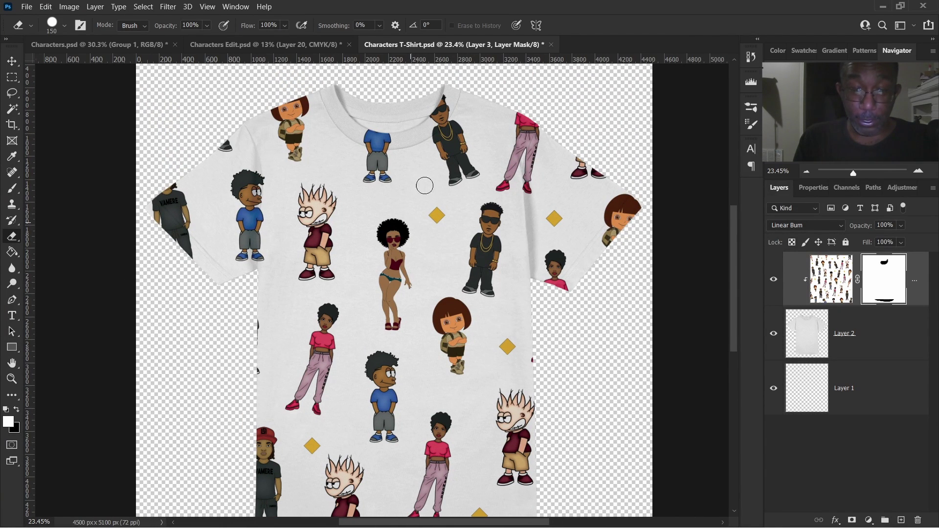
{"action": "scroll", "coordinate": [436, 353], "scroll_direction": "up", "scroll_amount": 1}
{"action": "scroll", "coordinate": [433, 360], "scroll_direction": "up", "scroll_amount": 1}
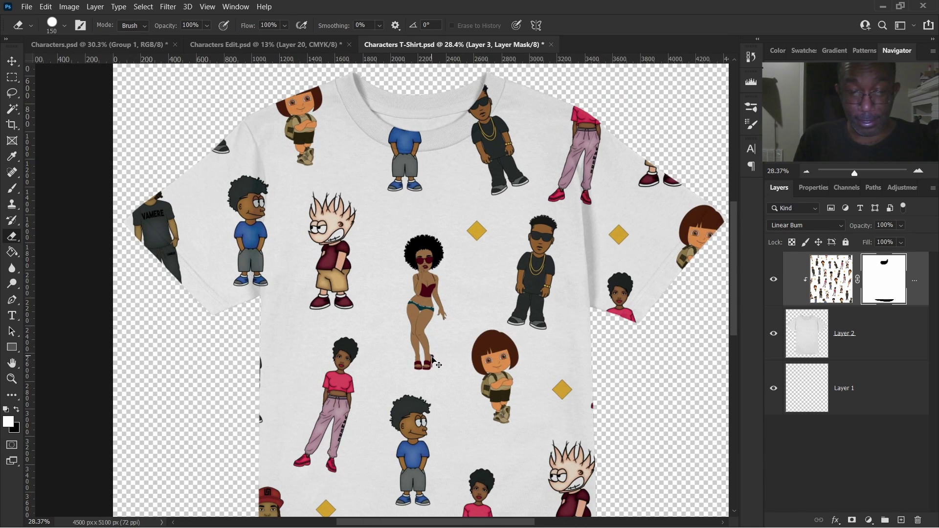
{"action": "scroll", "coordinate": [433, 361], "scroll_direction": "down", "scroll_amount": 1}
{"action": "scroll", "coordinate": [433, 361], "scroll_direction": "left", "scroll_amount": 1}
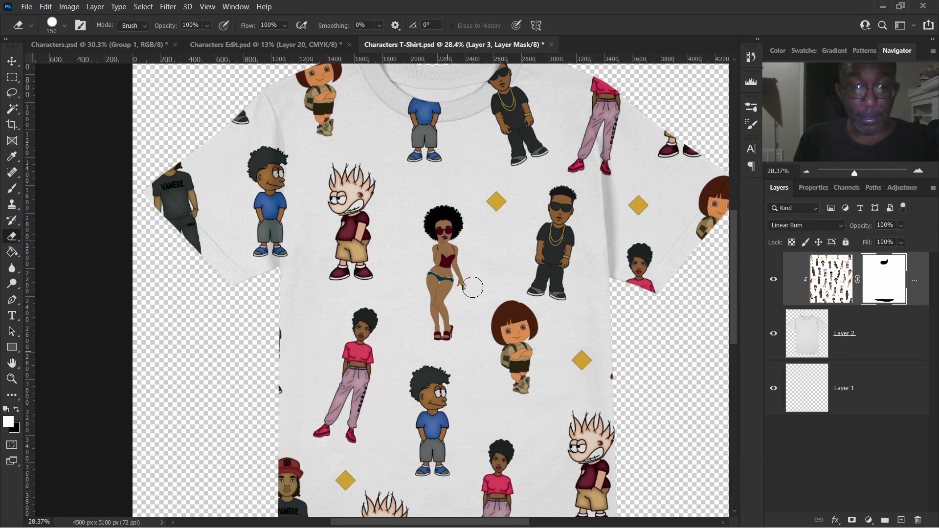
Add a new layer directly above Layer 1 and fill it with the yellow foreground colour as a backdrop behind the shirt
{"action": "scroll", "coordinate": [473, 287], "scroll_direction": "down", "scroll_amount": 3}
{"action": "scroll", "coordinate": [466, 315], "scroll_direction": "up", "scroll_amount": 4}
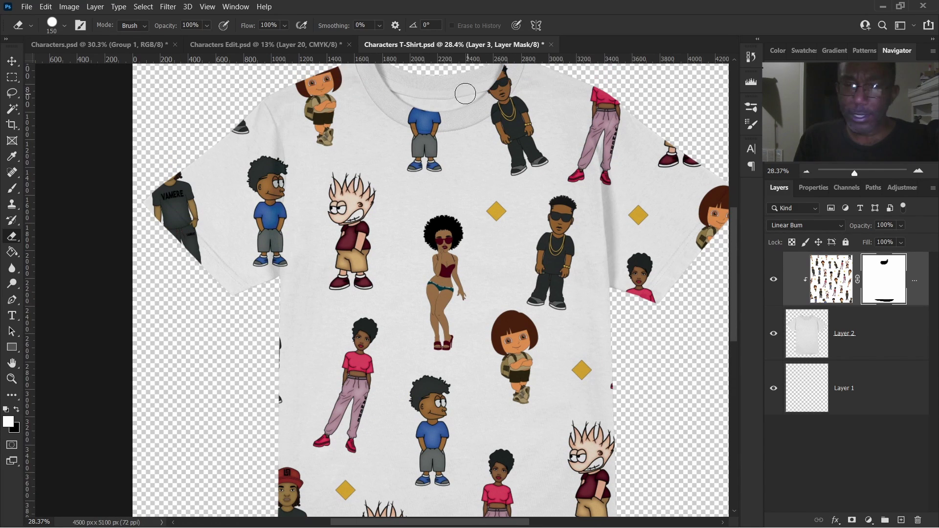
{"action": "scroll", "coordinate": [398, 264], "scroll_direction": "down", "scroll_amount": 1}
{"action": "scroll", "coordinate": [419, 261], "scroll_direction": "down", "scroll_amount": 1}
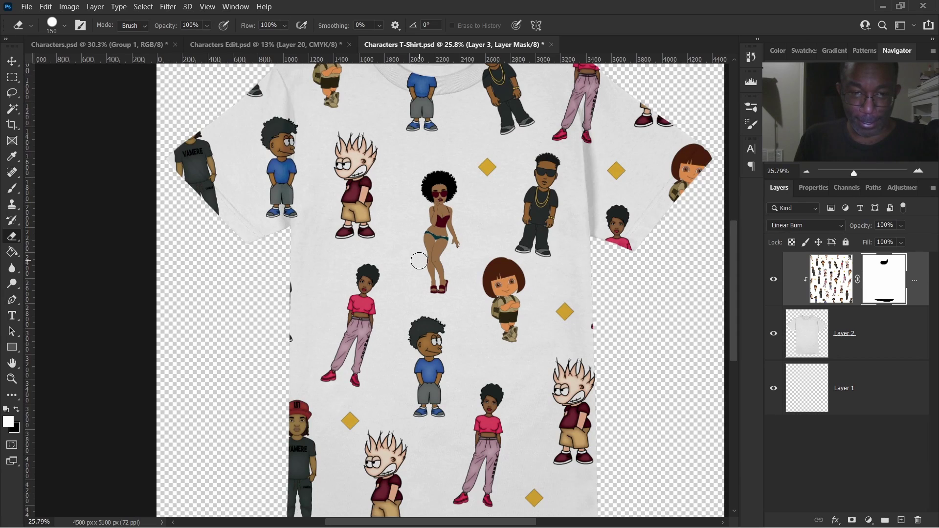
{"action": "scroll", "coordinate": [419, 261], "scroll_direction": "down", "scroll_amount": 2}
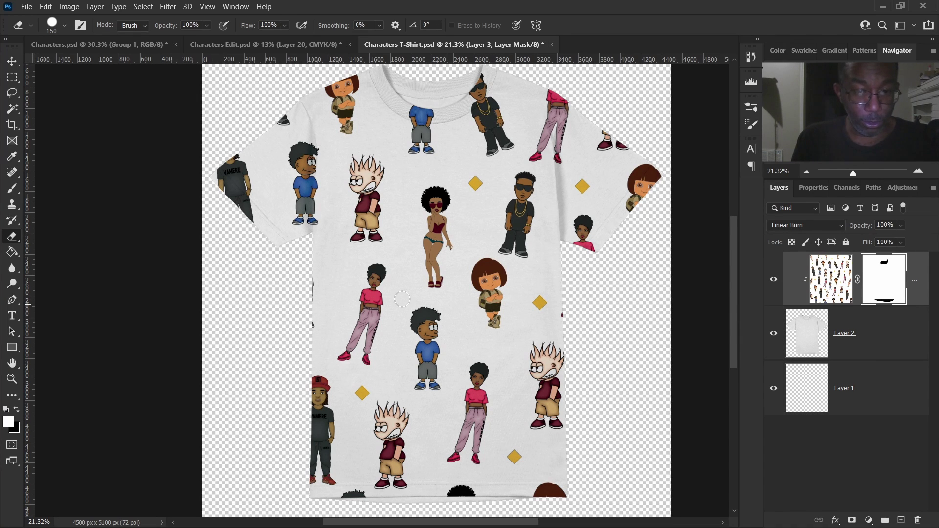
{"action": "scroll", "coordinate": [427, 280], "scroll_direction": "down", "scroll_amount": 1}
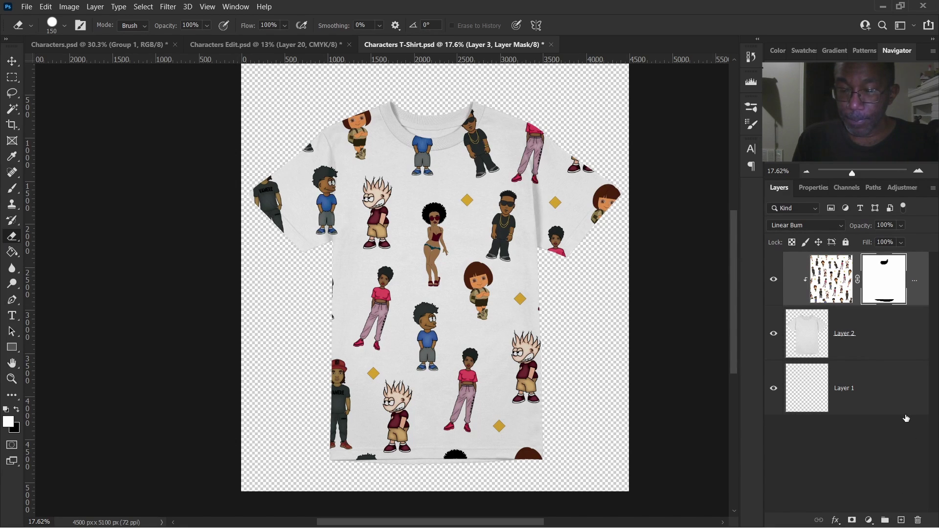
{"action": "left_click", "coordinate": [897, 396]}
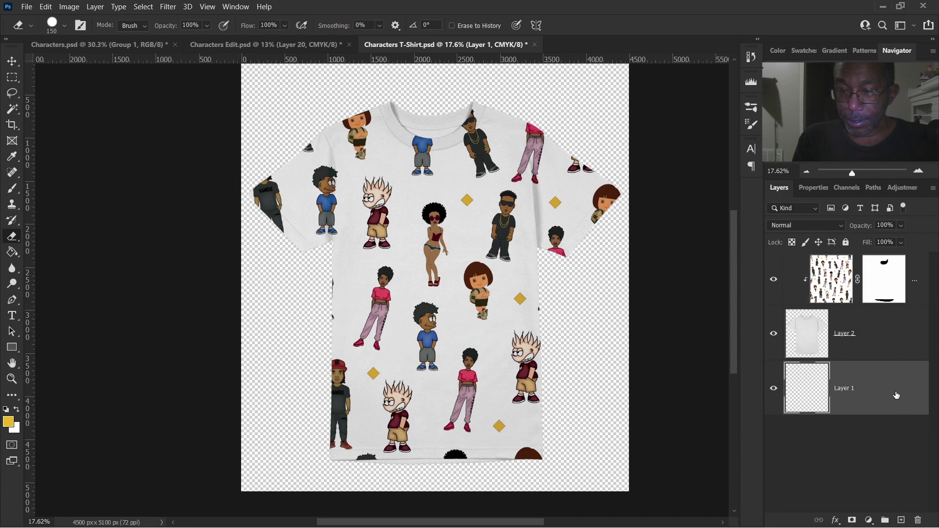
{"action": "left_click", "coordinate": [902, 520]}
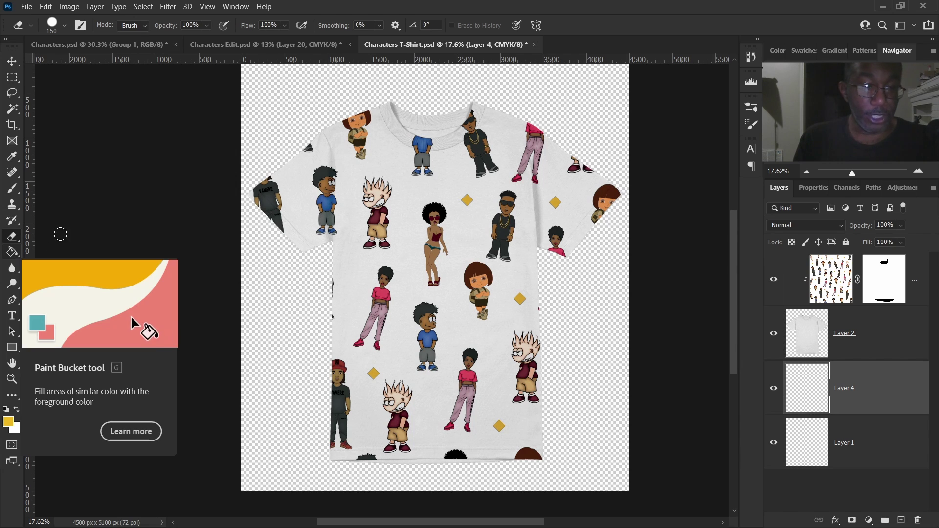
{"action": "key", "text": "g"}
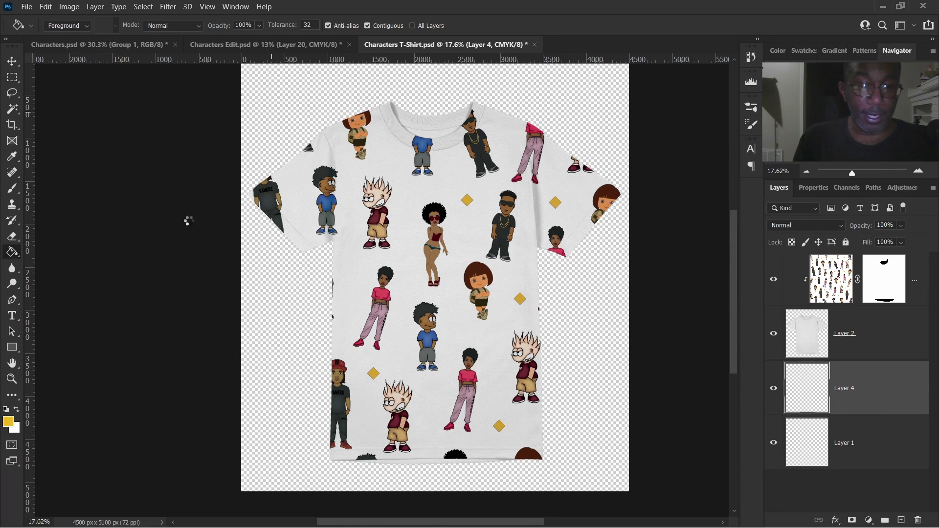
{"action": "key", "text": "alt+BackSpace"}
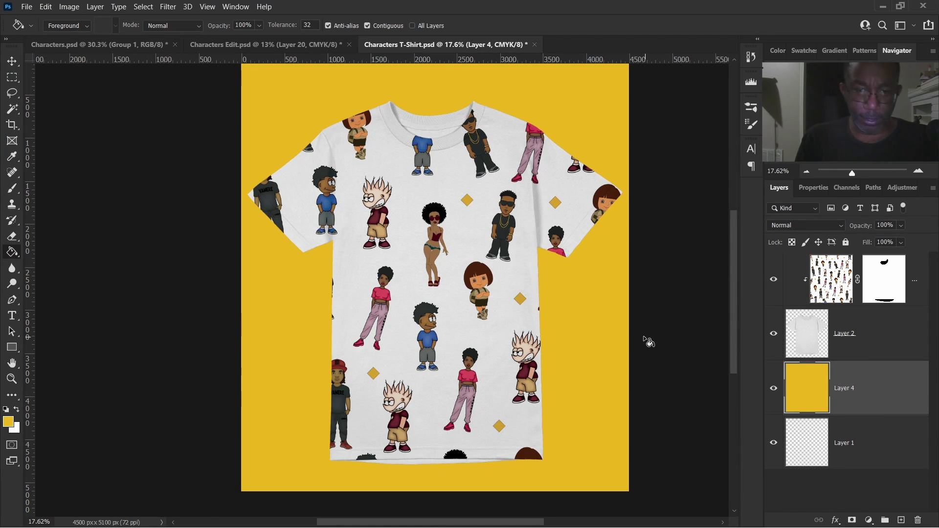
Examine the patterned shirt against the yellow backdrop, checking the diamonds and characters, the collar and sleeves, and the whole composition
{"action": "scroll", "coordinate": [471, 191], "scroll_direction": "up", "scroll_amount": 2}
{"action": "scroll", "coordinate": [472, 191], "scroll_direction": "up", "scroll_amount": 3}
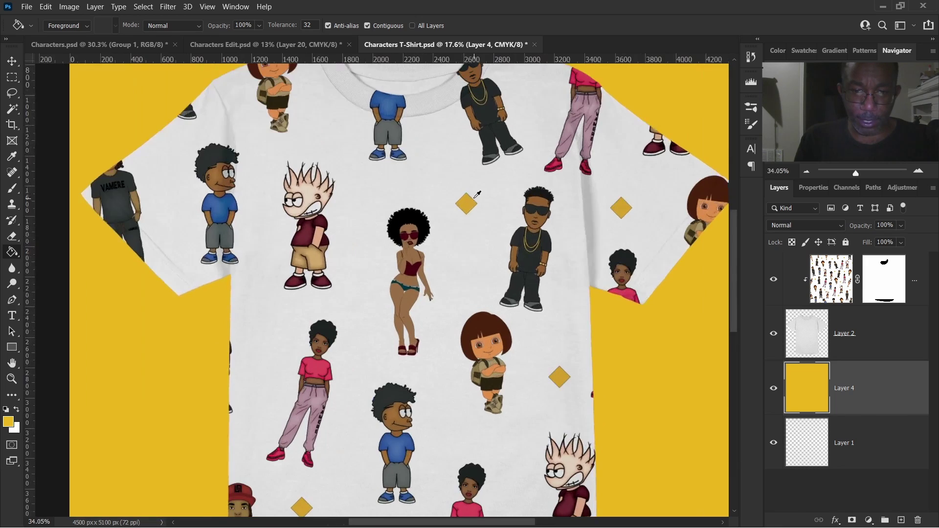
{"action": "scroll", "coordinate": [478, 205], "scroll_direction": "up", "scroll_amount": 2}
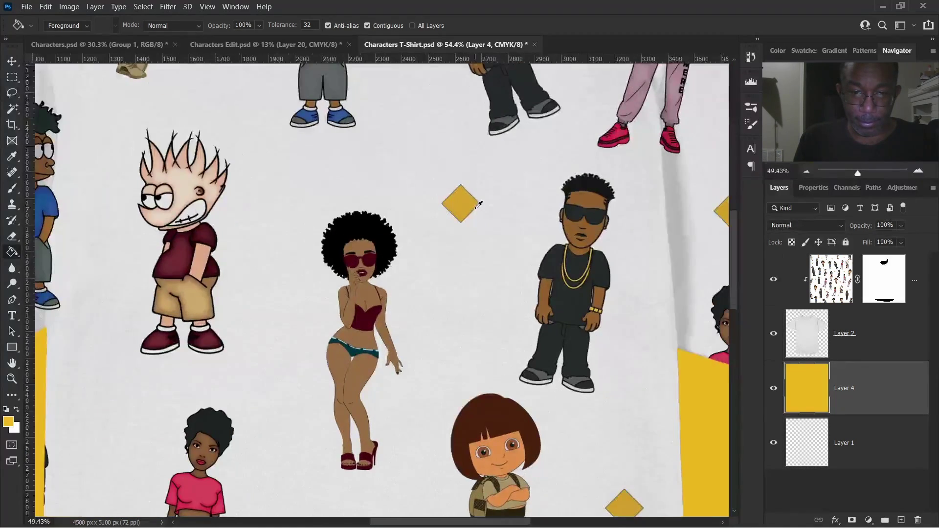
{"action": "scroll", "coordinate": [479, 206], "scroll_direction": "down", "scroll_amount": 5}
{"action": "scroll", "coordinate": [479, 205], "scroll_direction": "down", "scroll_amount": 1}
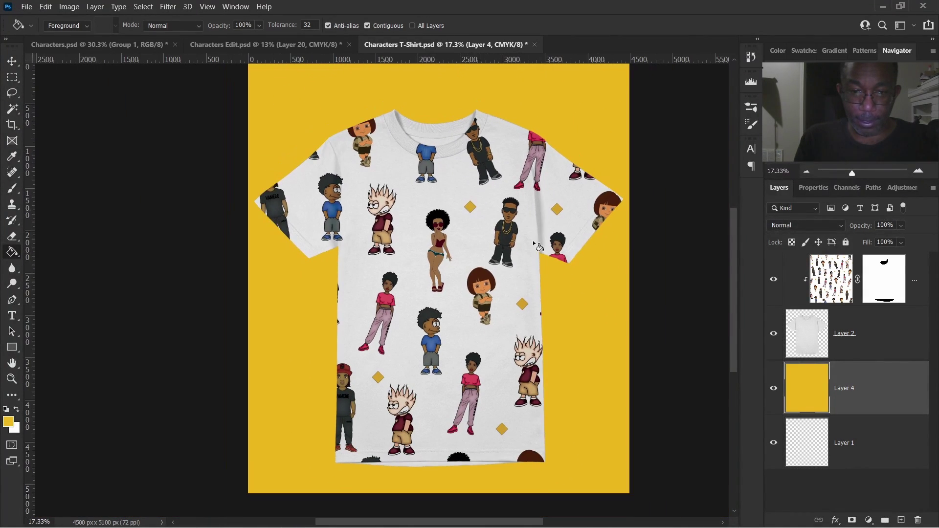
{"action": "scroll", "coordinate": [542, 265], "scroll_direction": "up", "scroll_amount": 1}
{"action": "scroll", "coordinate": [534, 266], "scroll_direction": "down", "scroll_amount": 1}
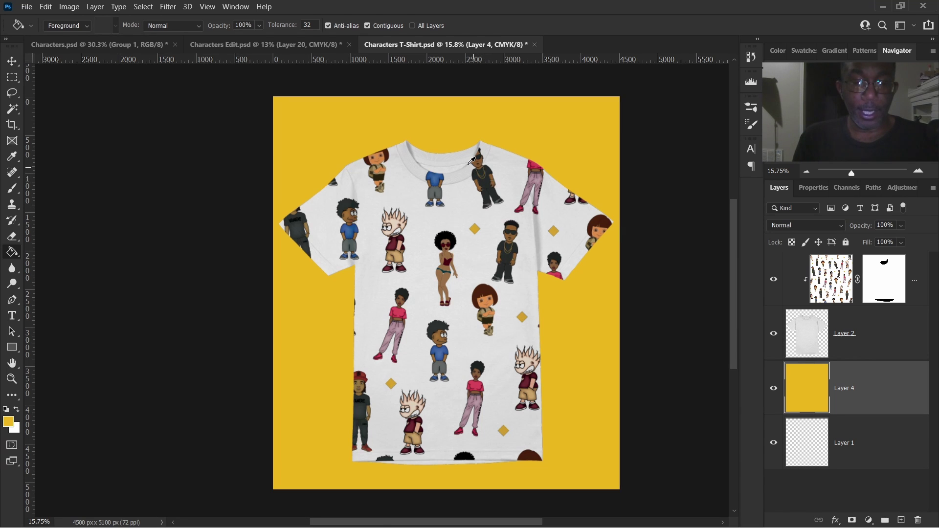
{"action": "scroll", "coordinate": [472, 161], "scroll_direction": "up", "scroll_amount": 5}
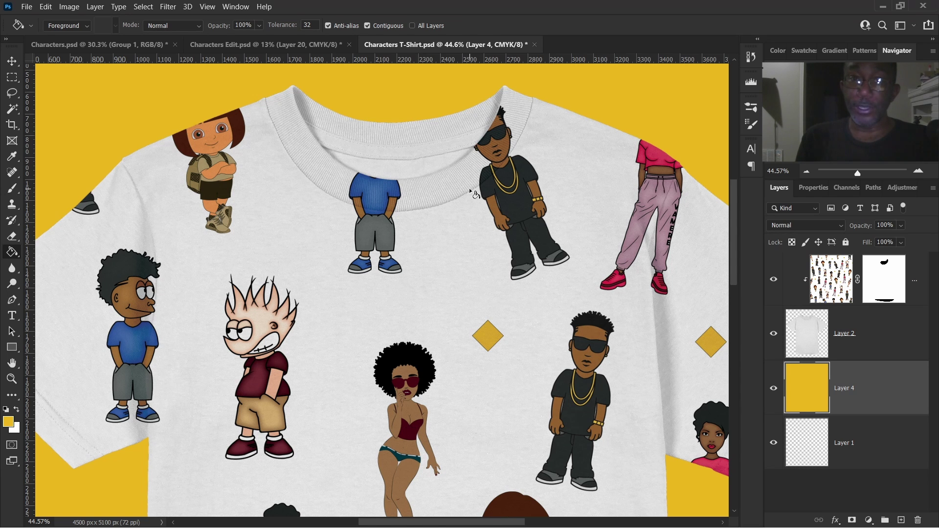
{"action": "scroll", "coordinate": [394, 232], "scroll_direction": "down", "scroll_amount": 5}
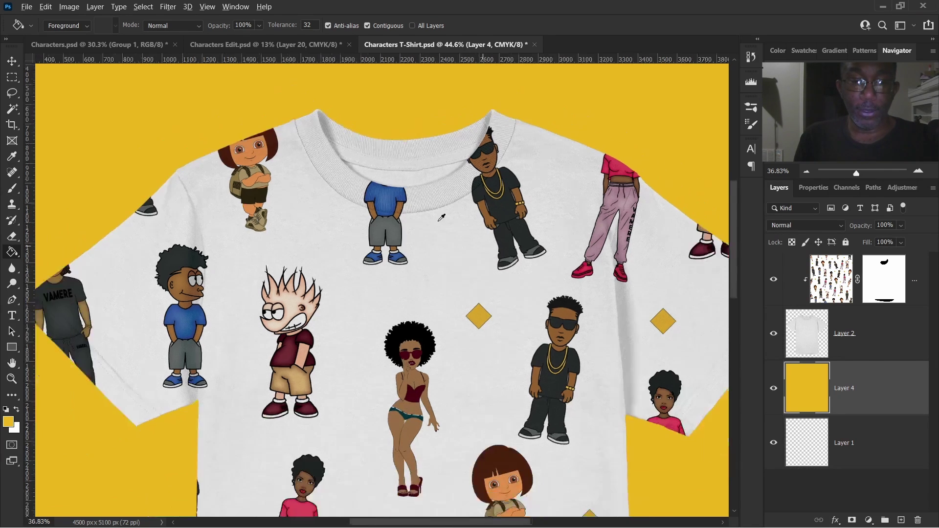
{"action": "scroll", "coordinate": [442, 217], "scroll_direction": "down", "scroll_amount": 3}
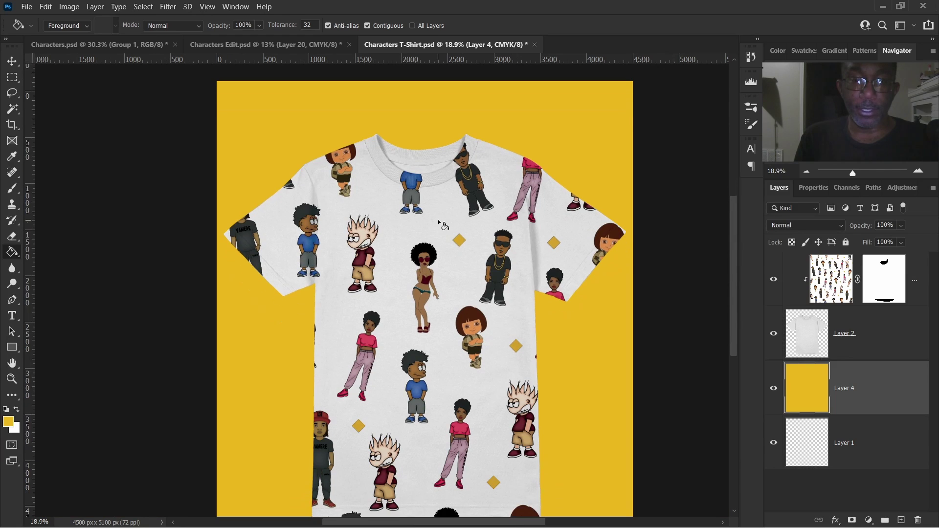
{"action": "scroll", "coordinate": [445, 228], "scroll_direction": "down", "scroll_amount": 1}
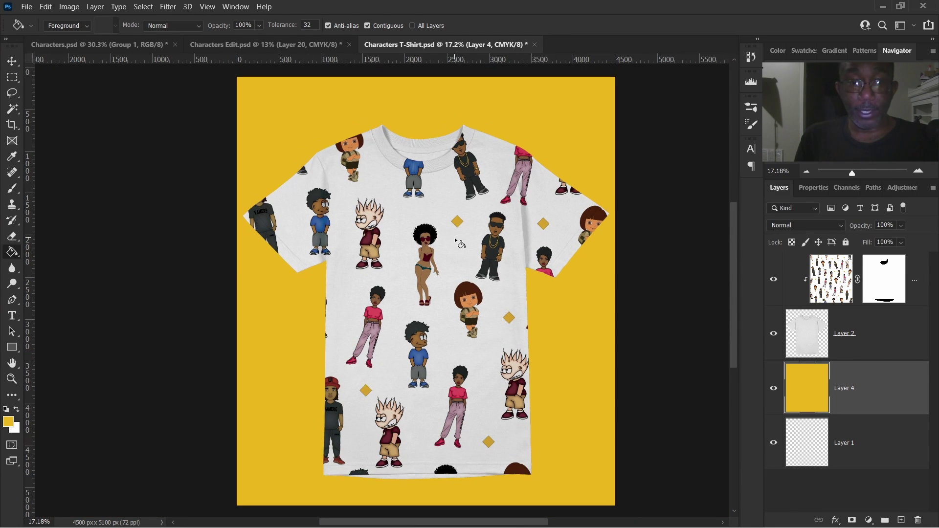